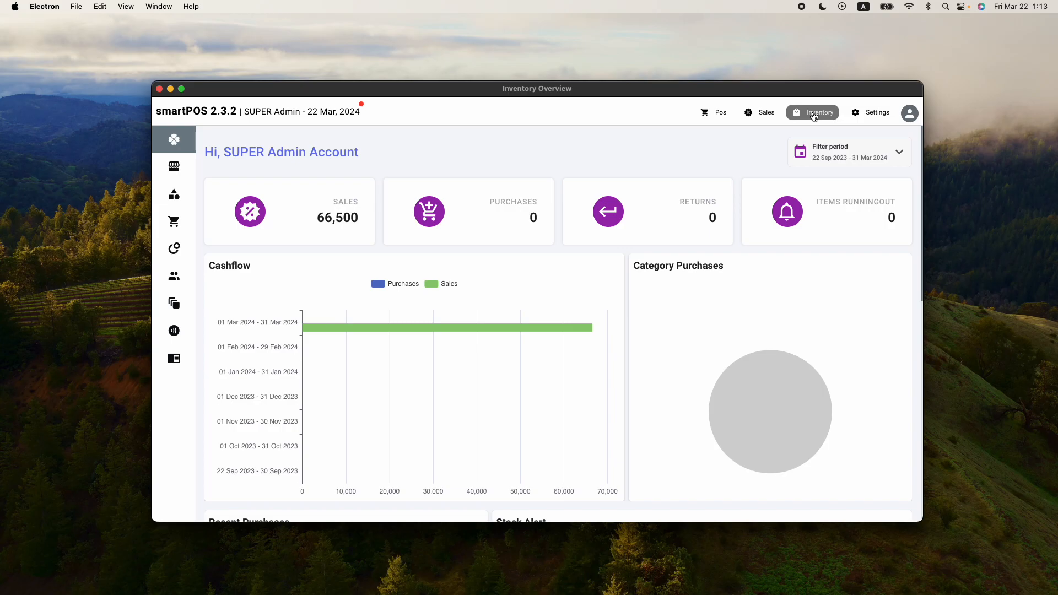
# Compare the inventory dashboard's sales figure with the total sale and filter period on the Sales overview
pyautogui.moveTo(334, 201); pyautogui.dragTo(317, 218)
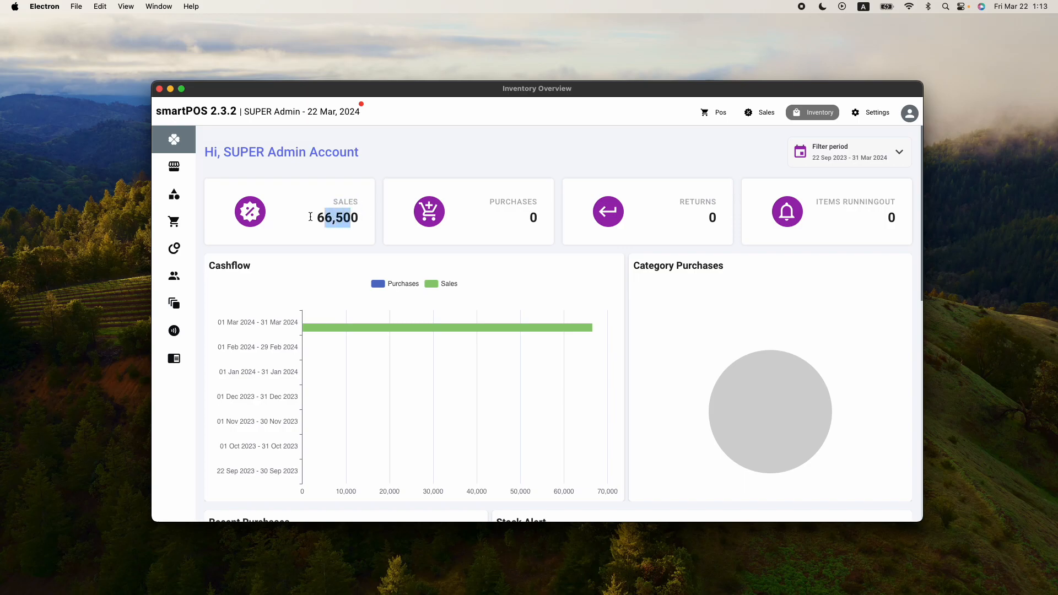
pyautogui.click(752, 113)
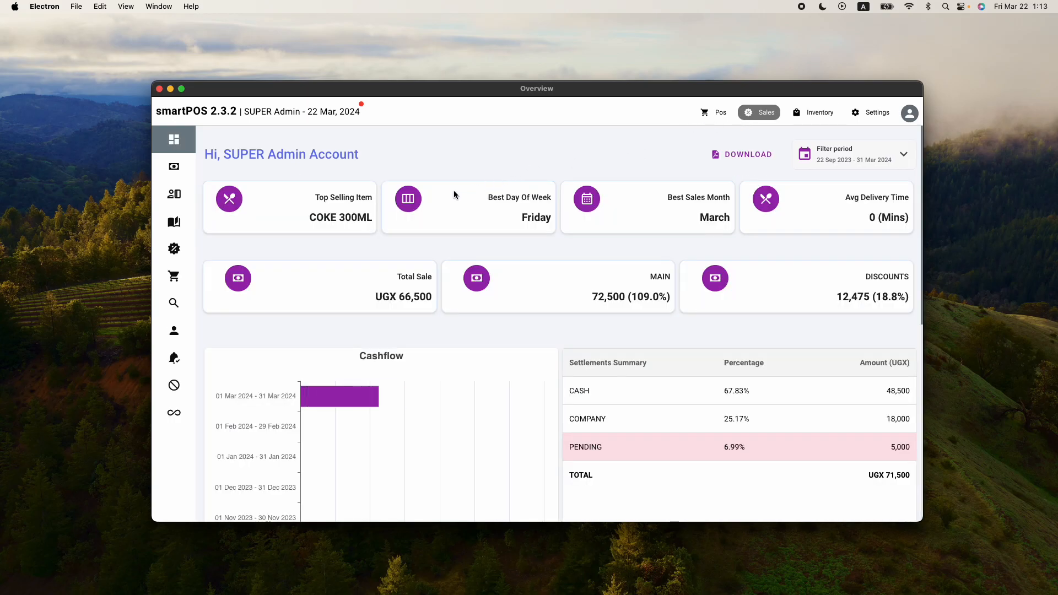
pyautogui.moveTo(433, 297); pyautogui.dragTo(411, 297)
pyautogui.click(427, 296)
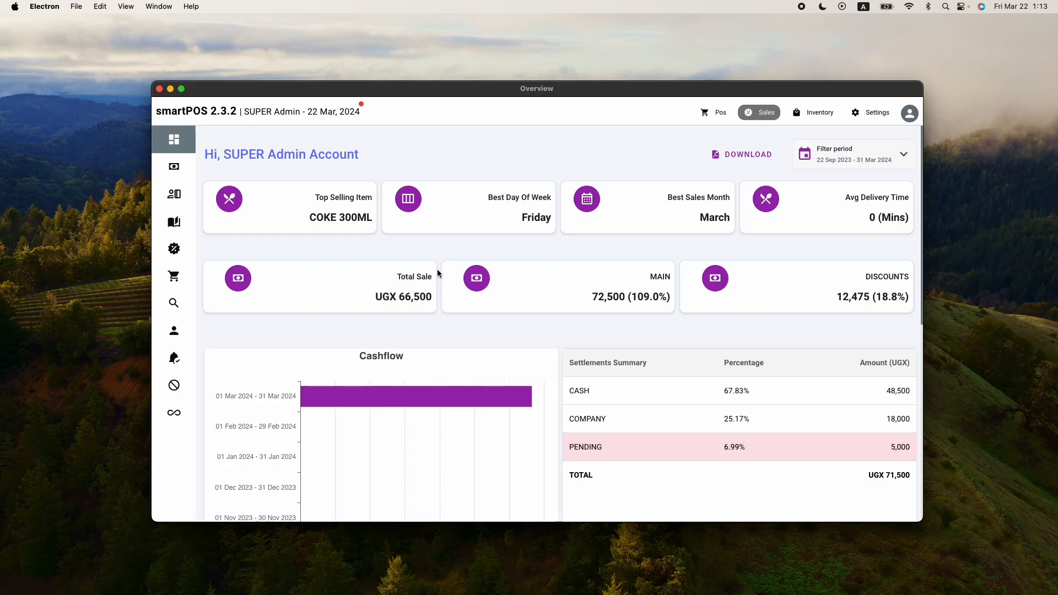
pyautogui.click(827, 161)
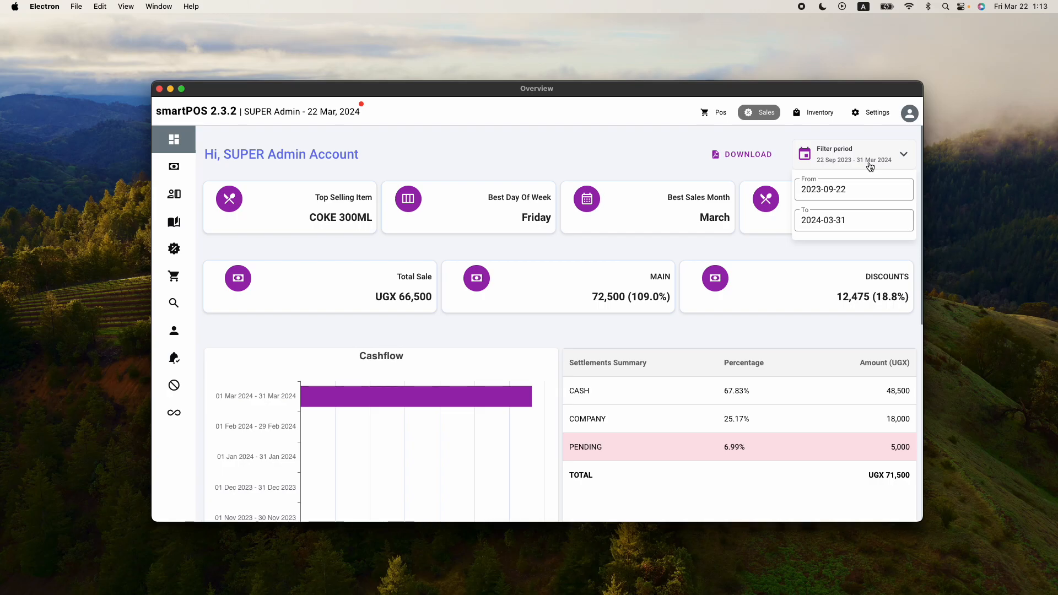
pyautogui.click(869, 166)
pyautogui.moveTo(405, 298); pyautogui.dragTo(421, 296)
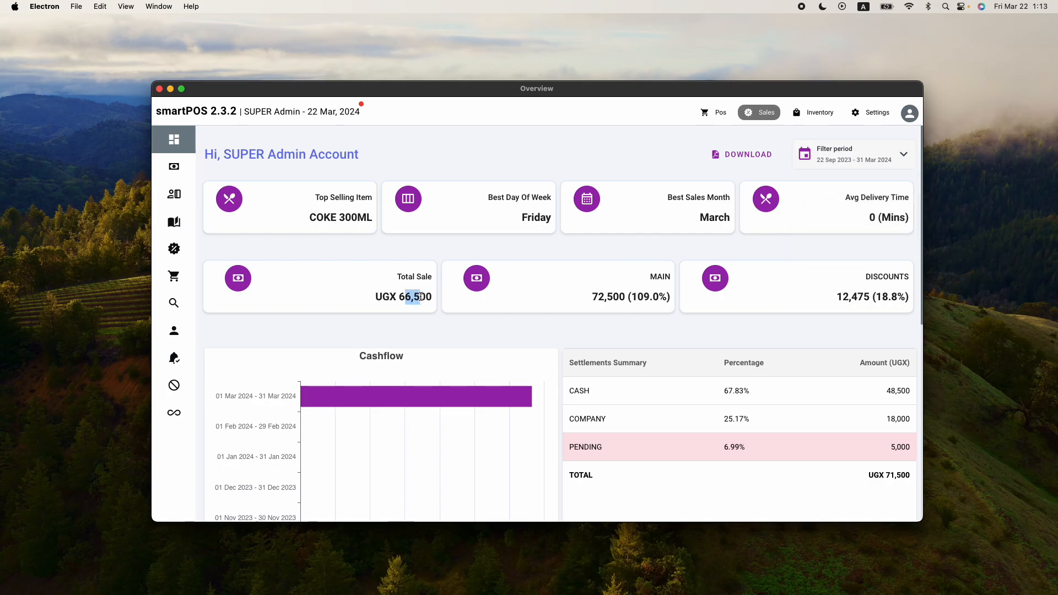
# Review the inventory dashboard's returns figure, cashflow, recent purchases, stock alert and recent payments sections
pyautogui.click(823, 117)
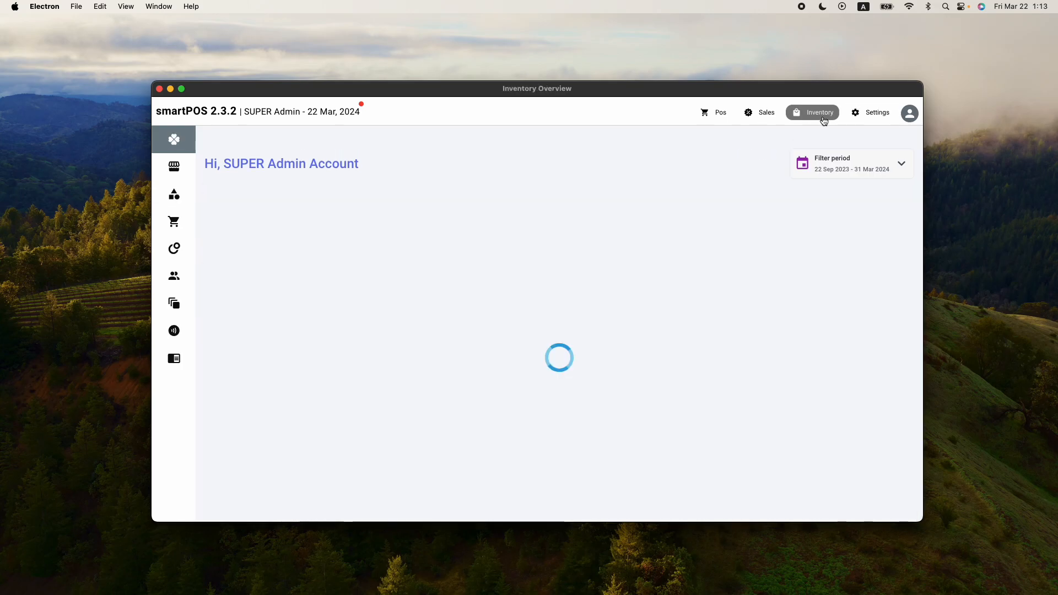
pyautogui.moveTo(406, 326)
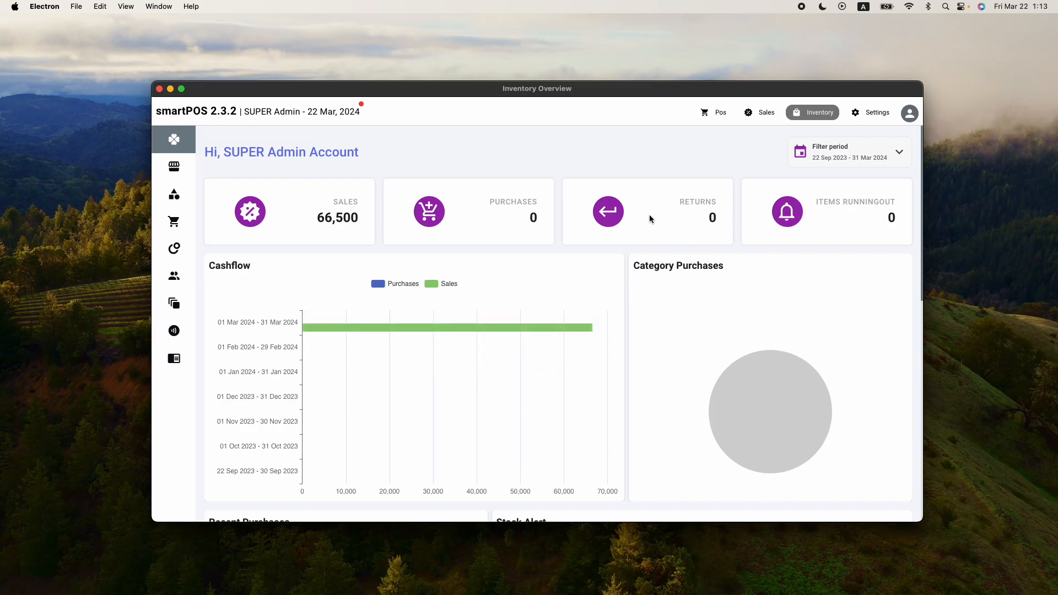
pyautogui.moveTo(716, 202); pyautogui.dragTo(681, 203)
pyautogui.click(683, 219)
pyautogui.scroll(-2, 716, 281)
pyautogui.scroll(-12, 716, 281)
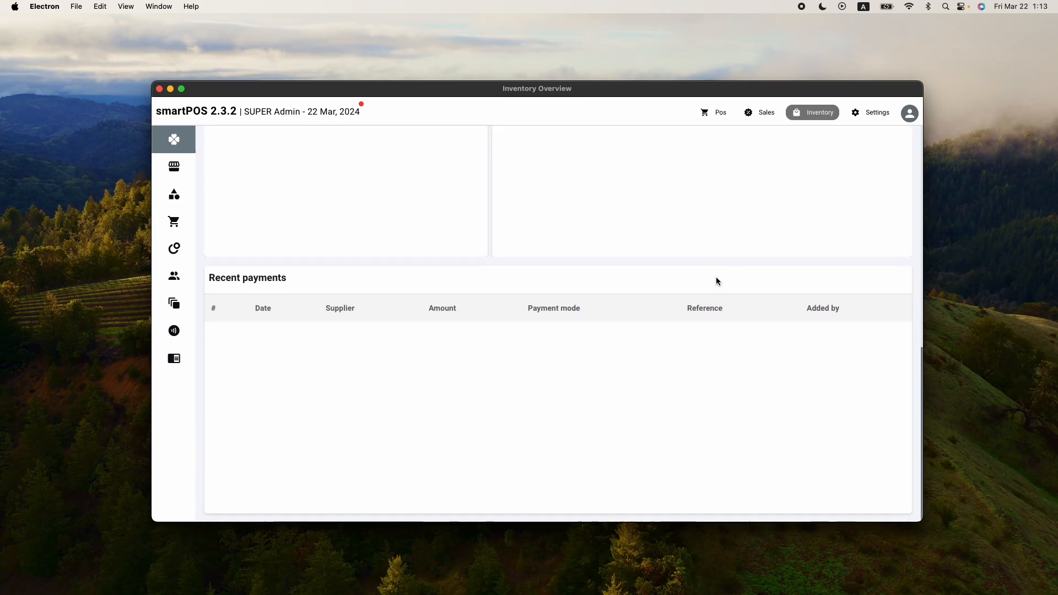
pyautogui.scroll(6, 716, 281)
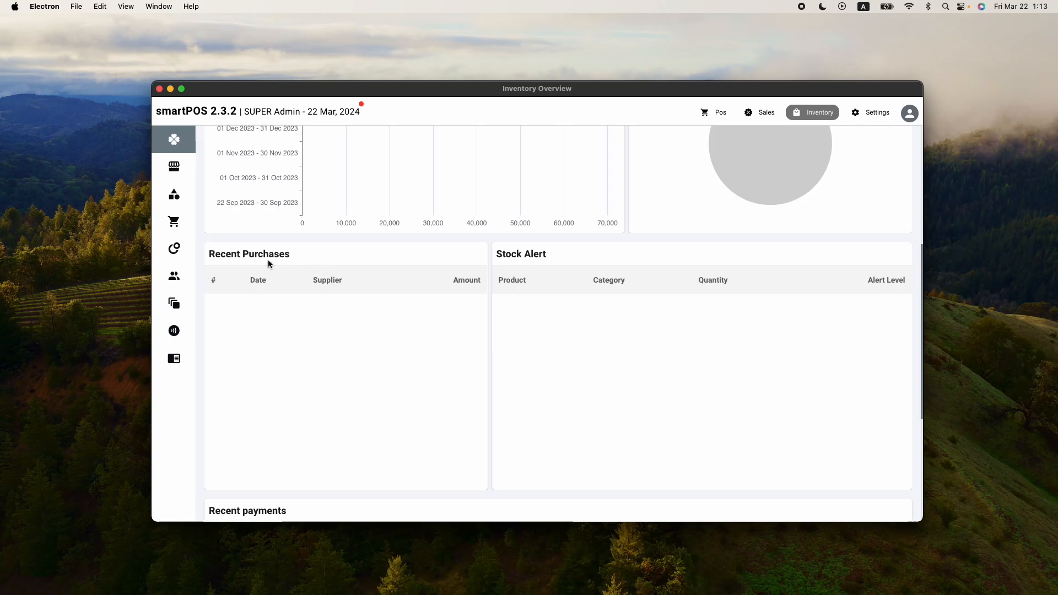
pyautogui.moveTo(218, 252); pyautogui.dragTo(289, 254)
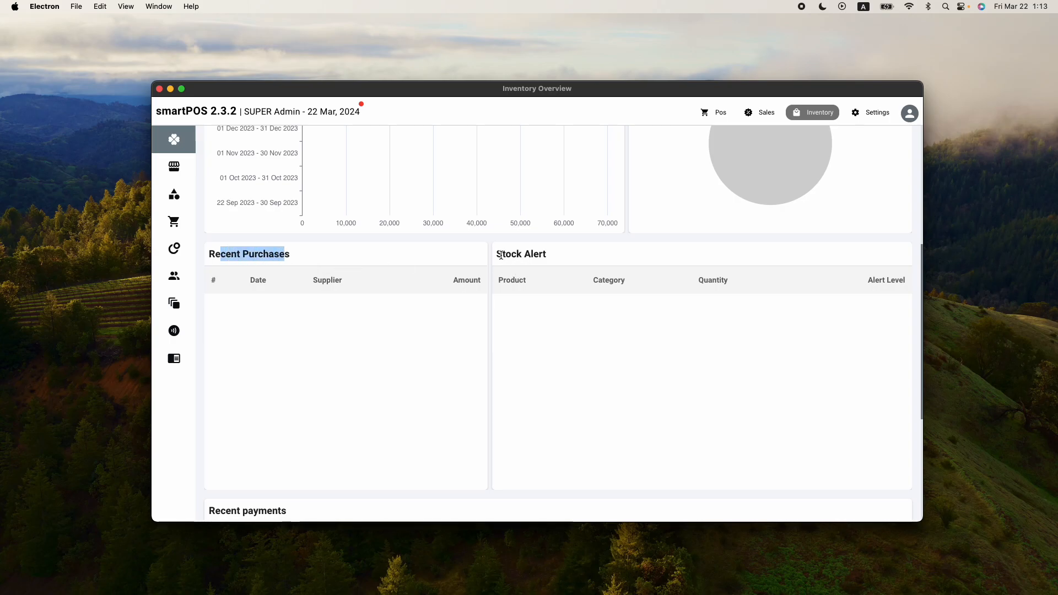
pyautogui.moveTo(503, 254); pyautogui.dragTo(553, 257)
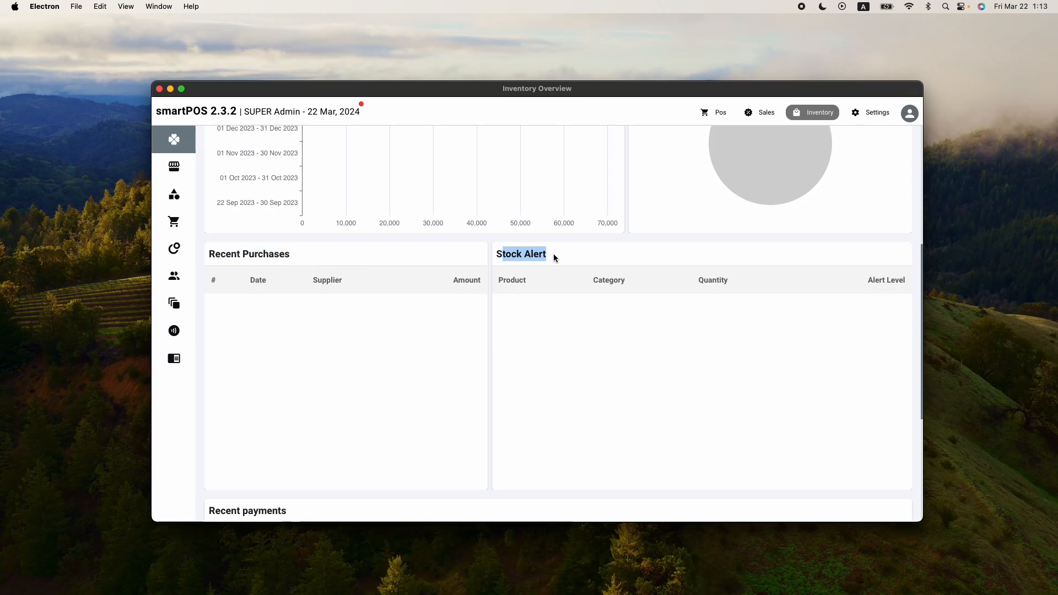
pyautogui.click(629, 315)
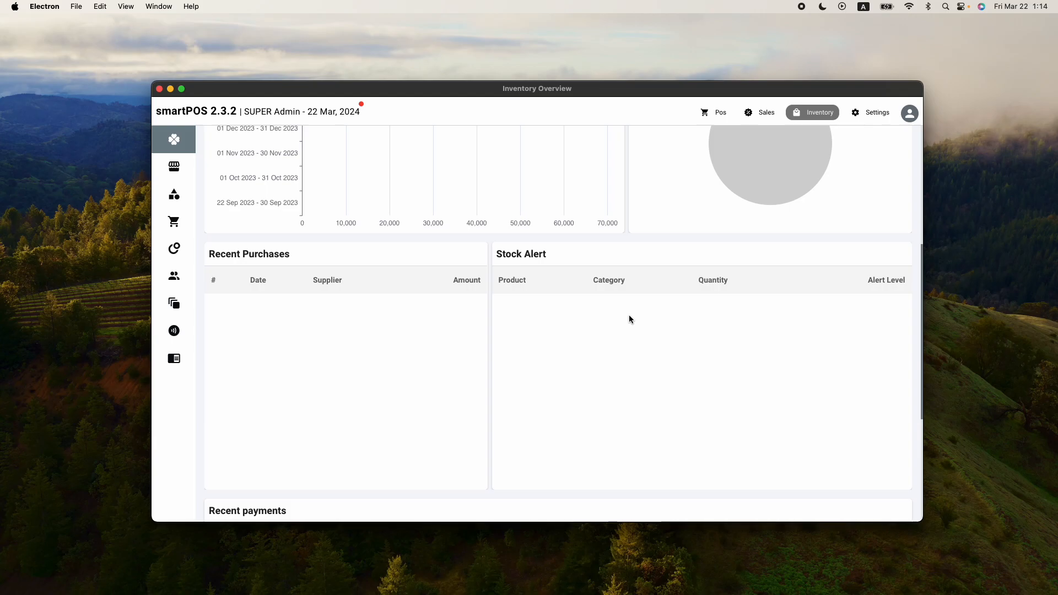
pyautogui.scroll(-10, 629, 315)
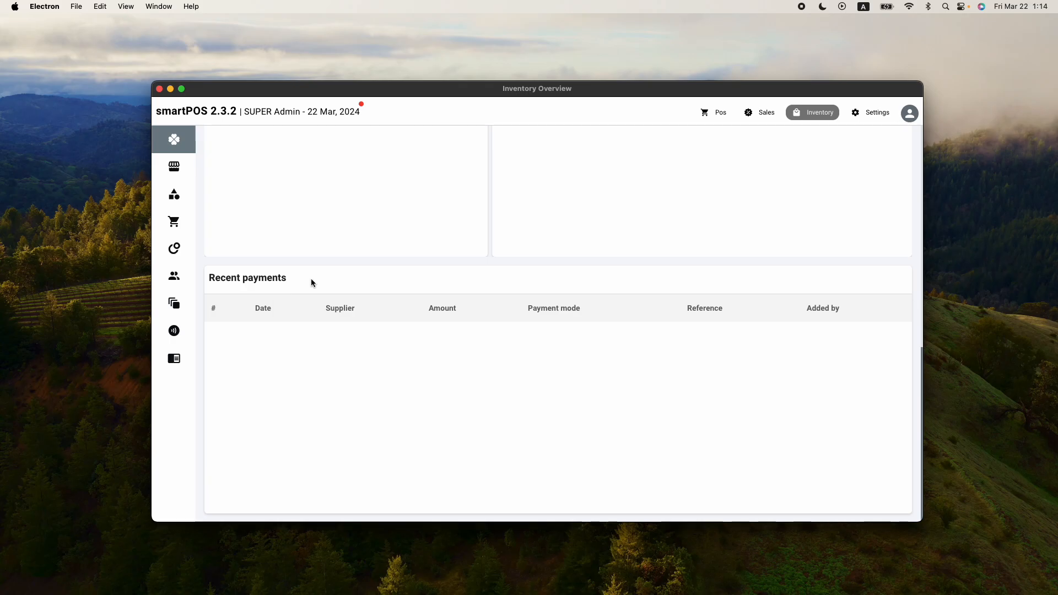
pyautogui.scroll(10, 310, 279)
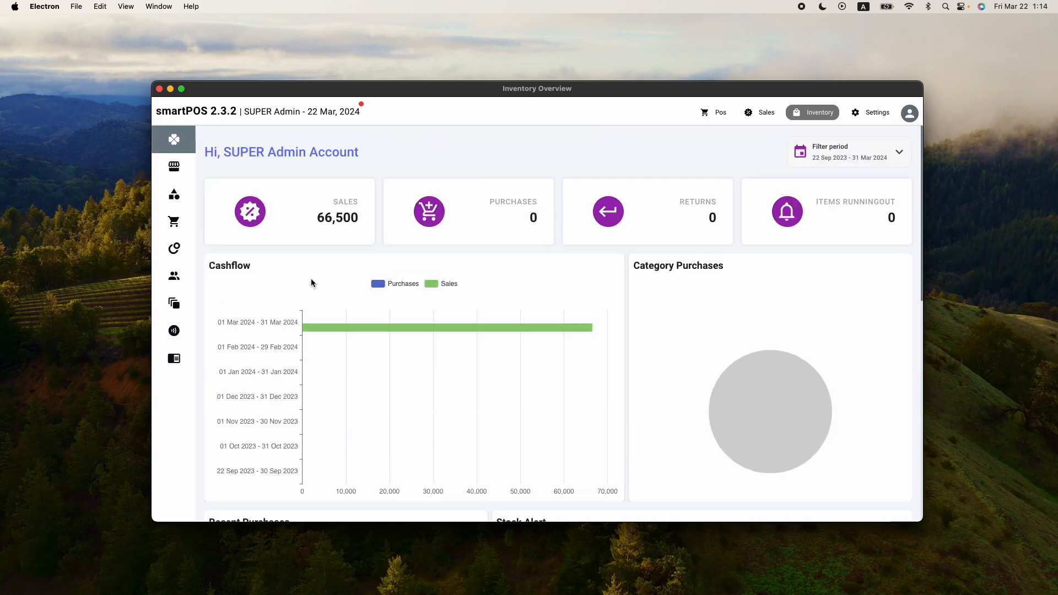
# Open the available stock page and bring up its form for creating a stock opening
pyautogui.moveTo(177, 241)
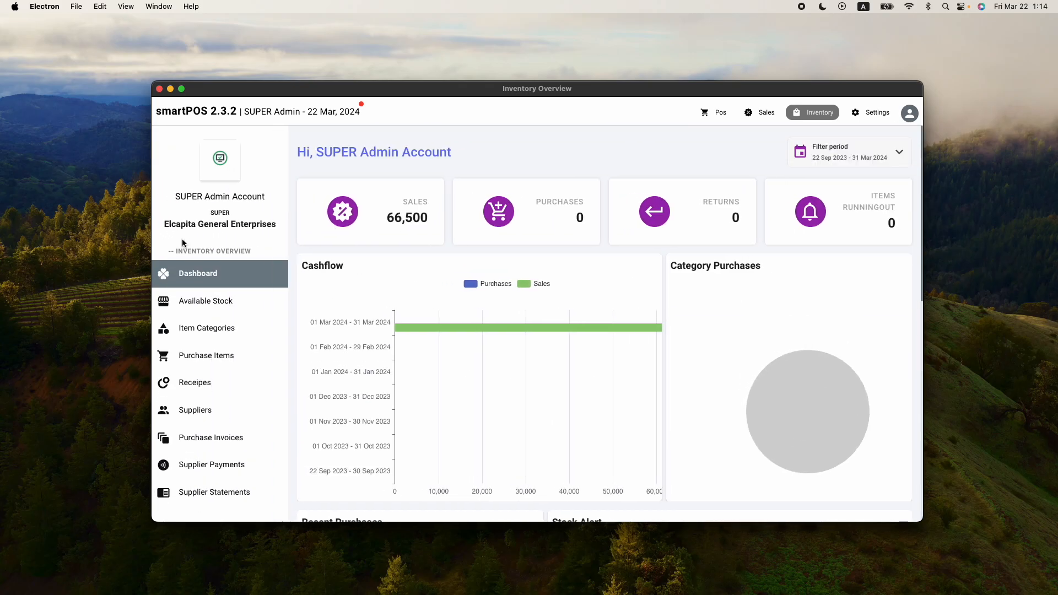
pyautogui.click(214, 307)
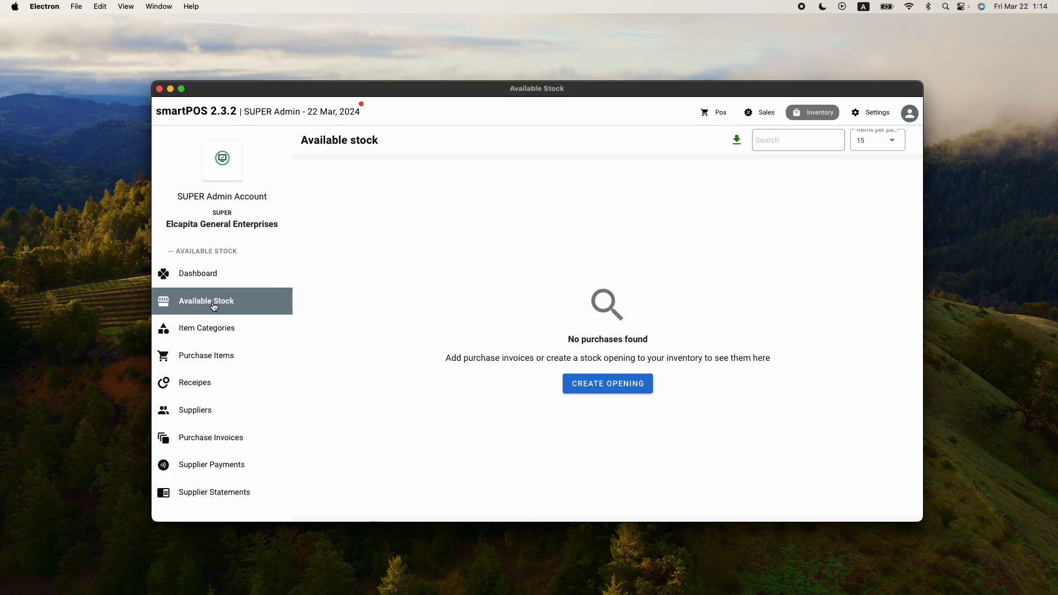
pyautogui.click(565, 384)
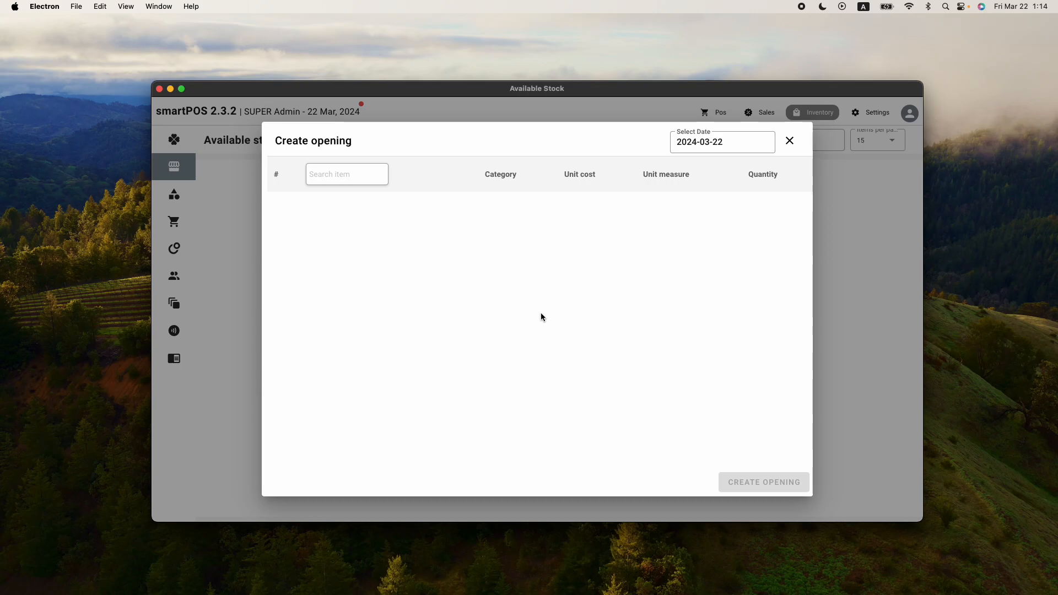
pyautogui.click(726, 146)
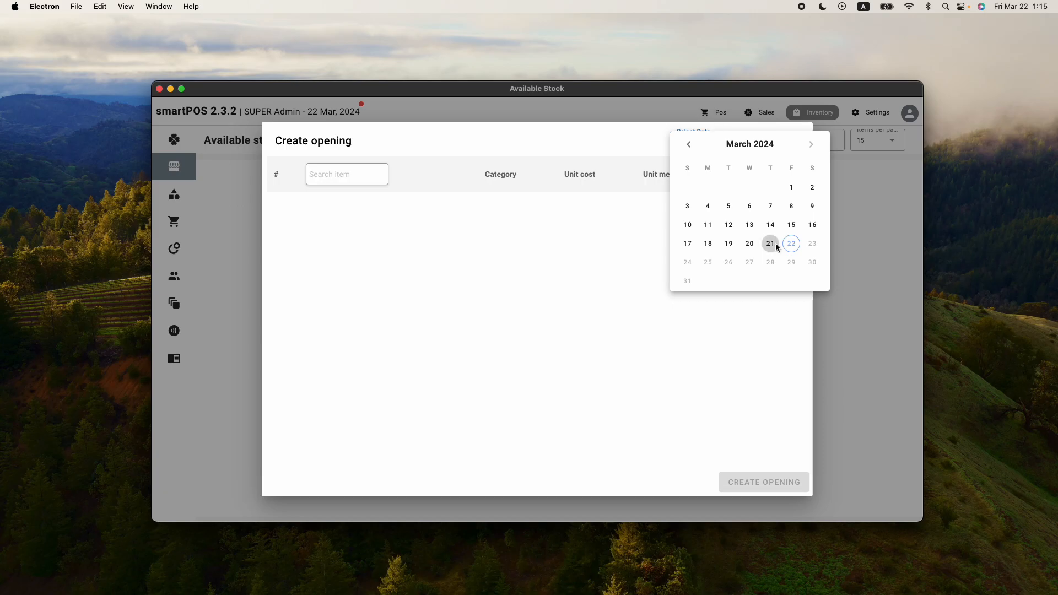
pyautogui.click(777, 245)
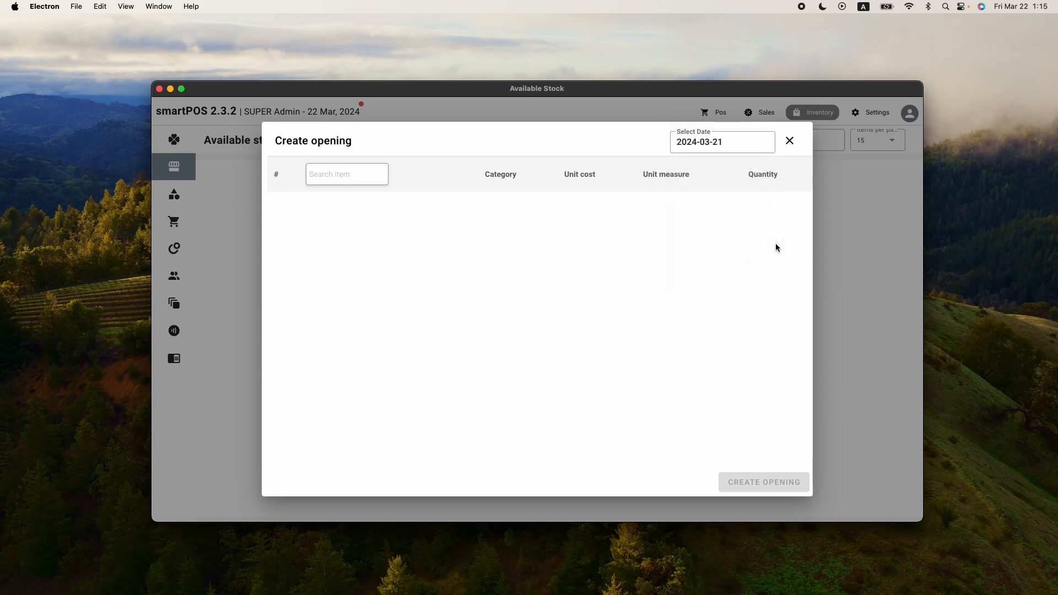
pyautogui.click(725, 145)
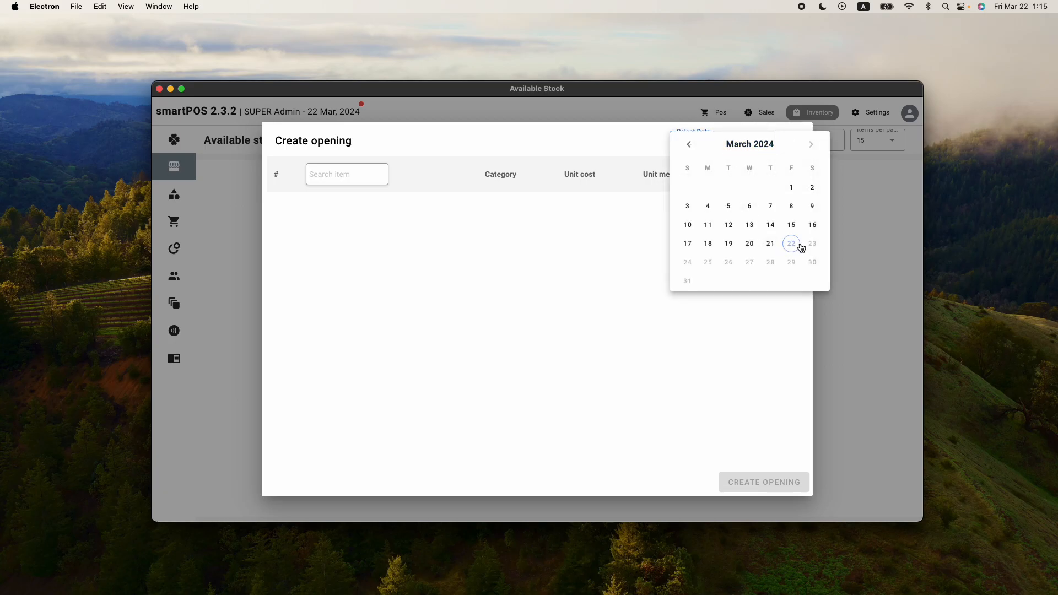
pyautogui.click(793, 244)
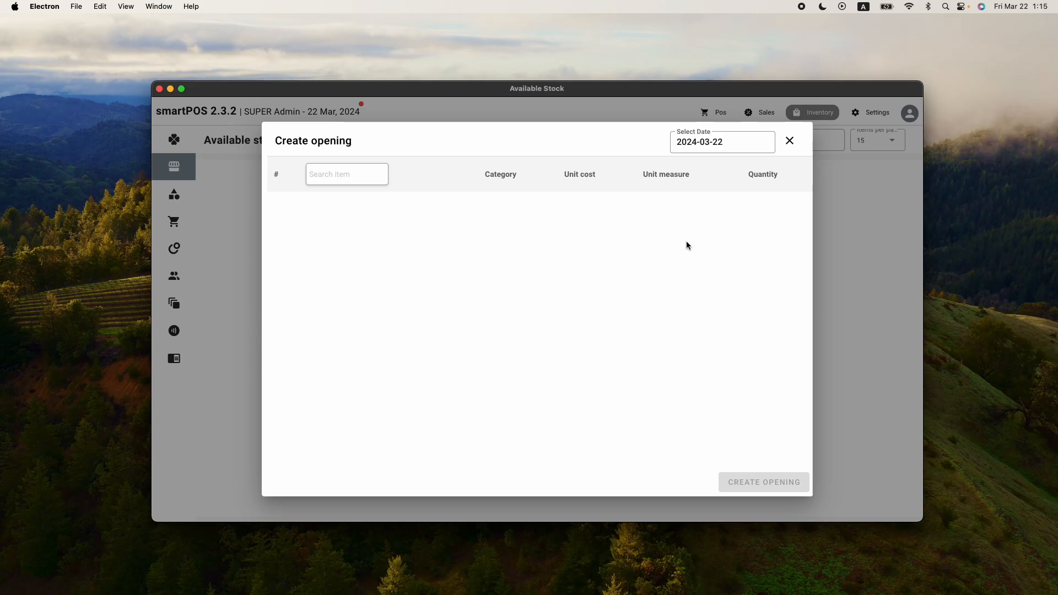
pyautogui.click(791, 141)
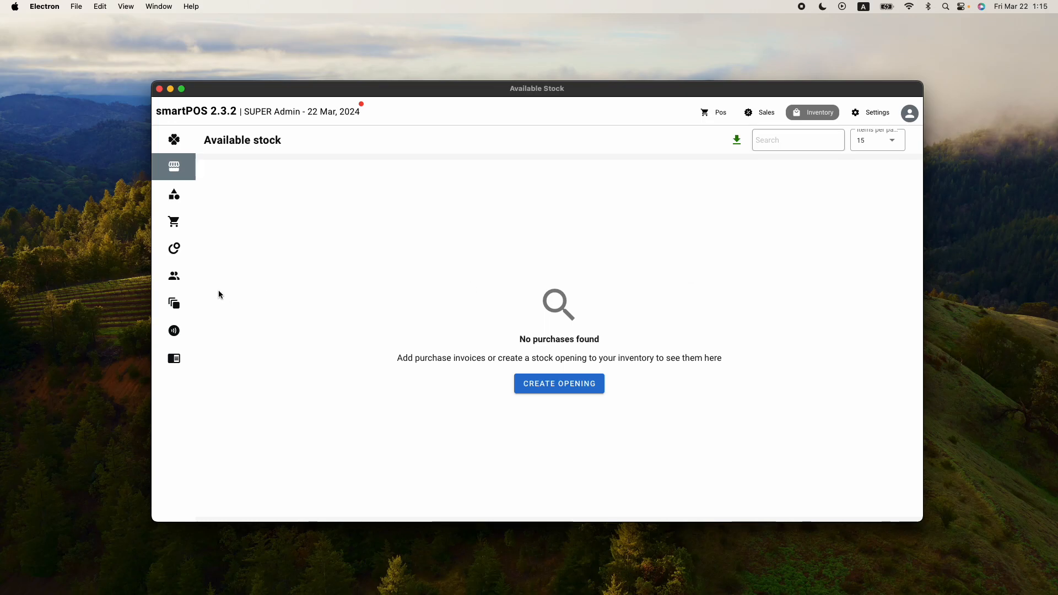
# Visit the store item categories page, and check which categories the menu items in Sales use
pyautogui.moveTo(187, 298)
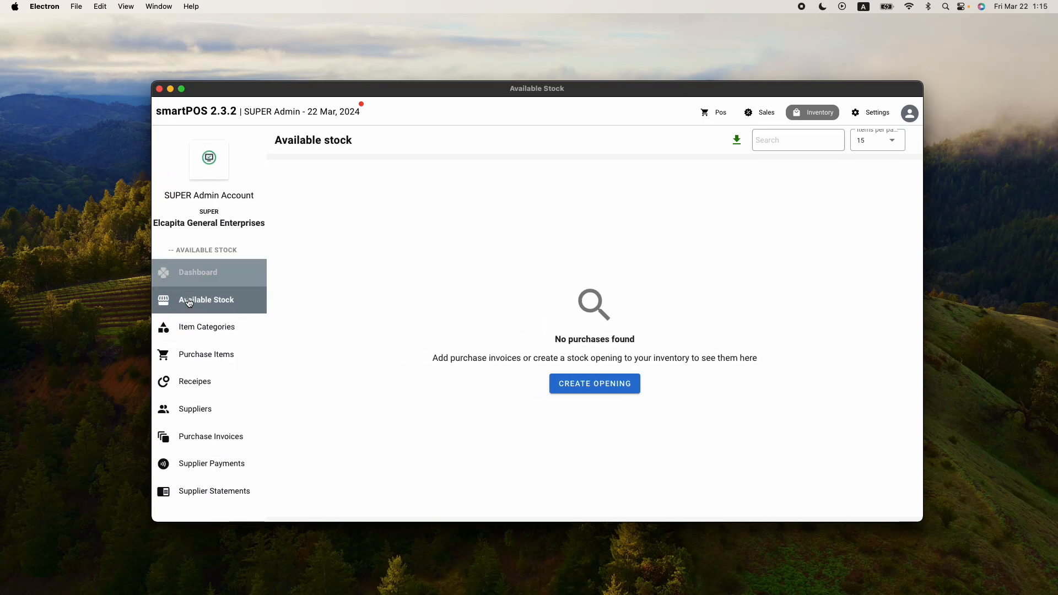
pyautogui.click(216, 330)
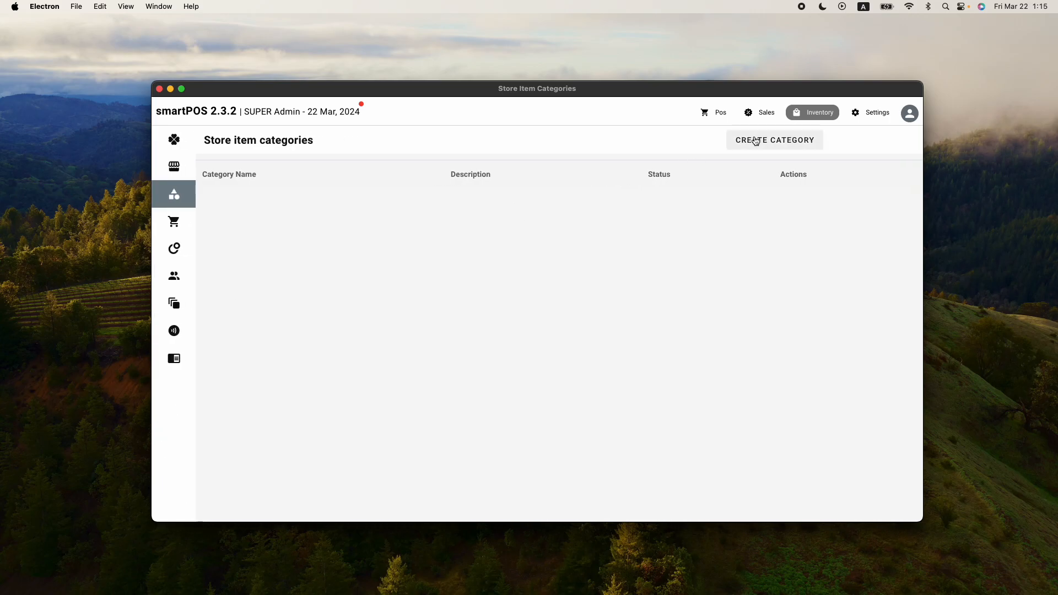
pyautogui.click(762, 116)
pyautogui.click(188, 425)
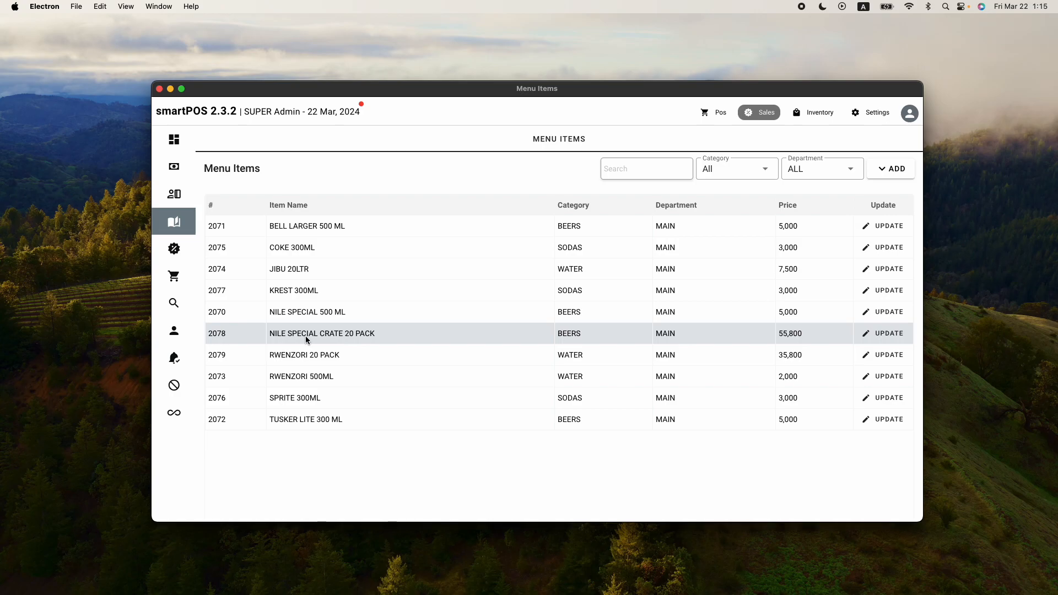
# Create a store item category named BEERS in the inventory, without a description
pyautogui.click(820, 114)
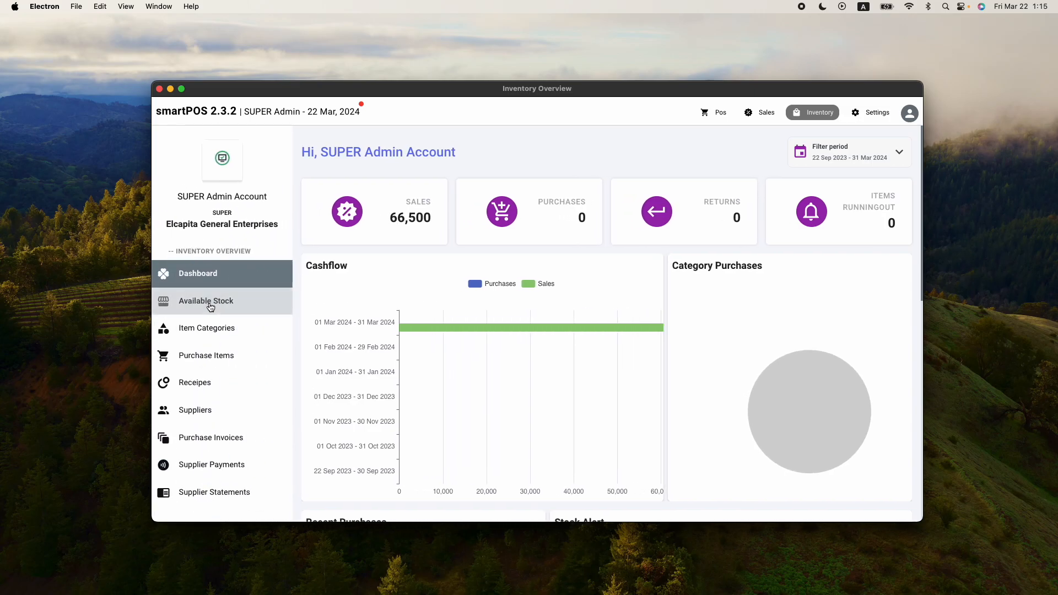
pyautogui.click(215, 329)
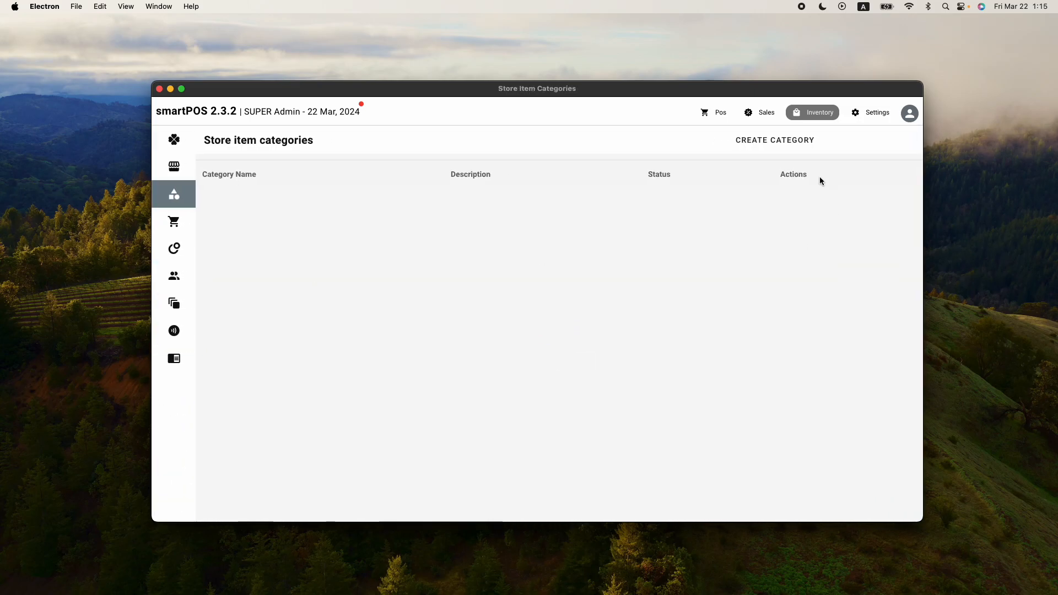
pyautogui.click(797, 144)
pyautogui.click(598, 253)
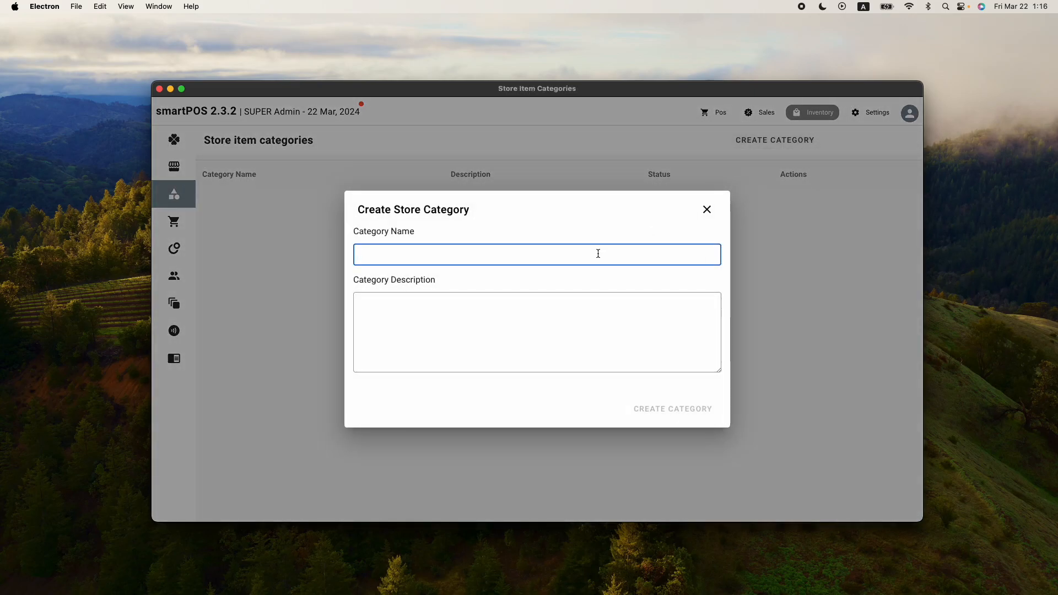
pyautogui.write('BEERS')
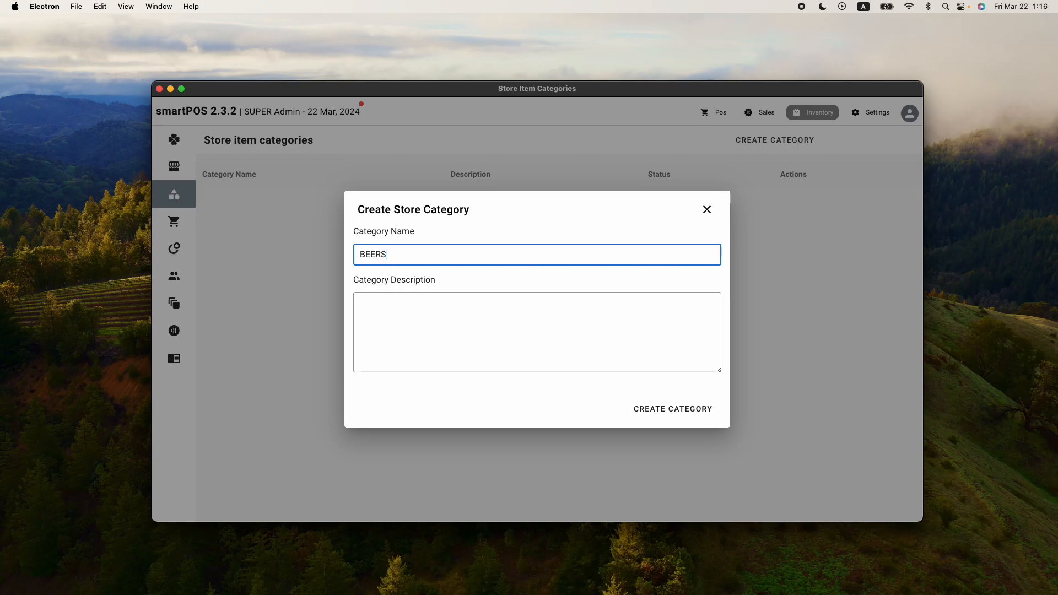
pyautogui.click(686, 410)
# Create a store item category named WATER, without a description
pyautogui.click(789, 141)
pyautogui.click(441, 252)
pyautogui.write('WATER')
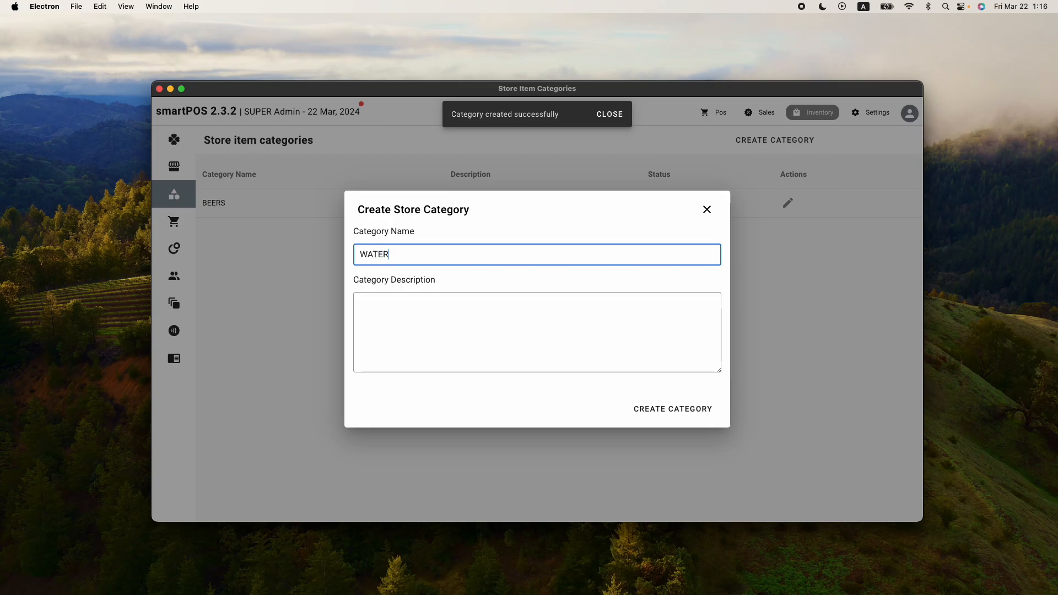
pyautogui.click(656, 412)
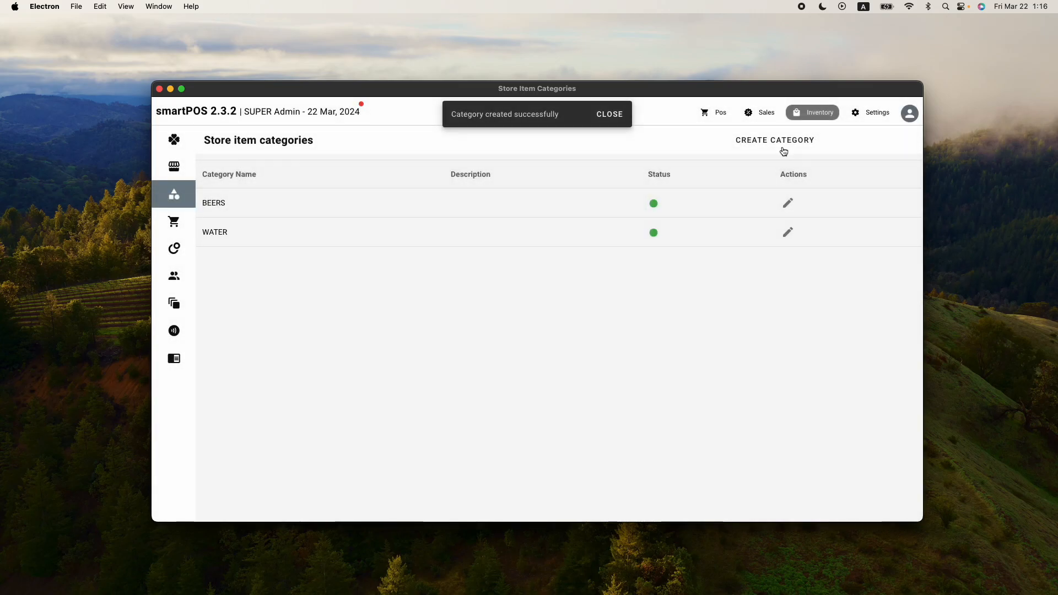
# Create a store item category named SODAS, without a description
pyautogui.click(781, 144)
pyautogui.click(390, 254)
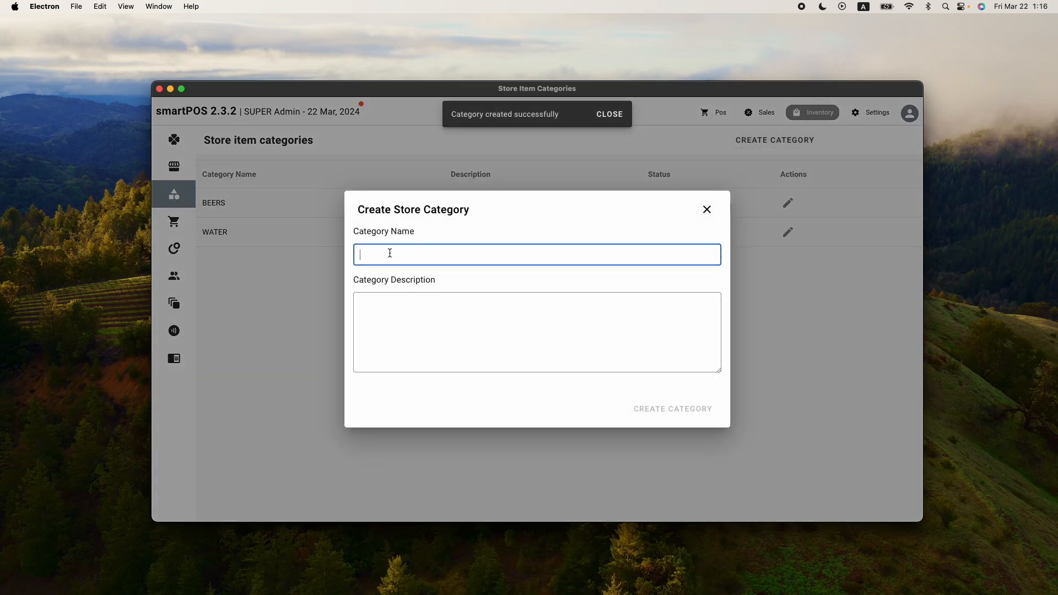
pyautogui.write('SODAS')
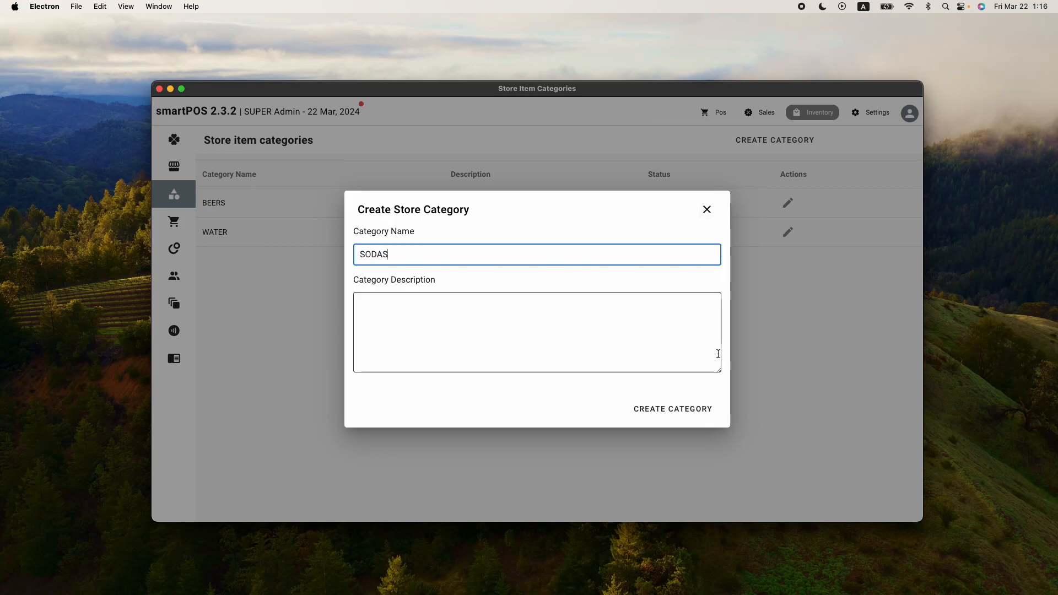
pyautogui.click(699, 410)
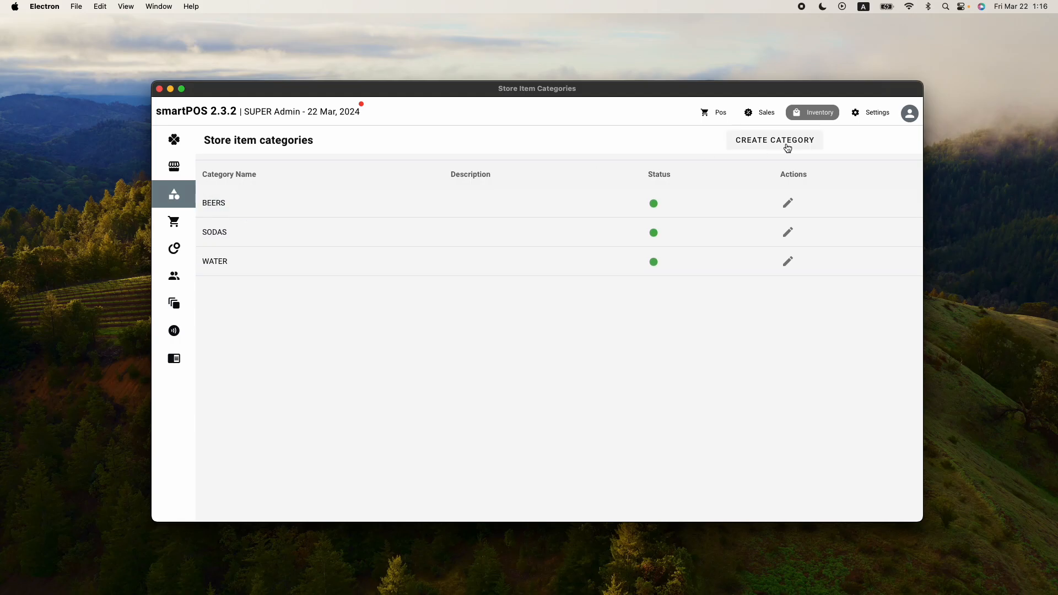
# Check the BEERS menu items on the Pos screen, and return to the inventory's purchase items list
pyautogui.click(716, 112)
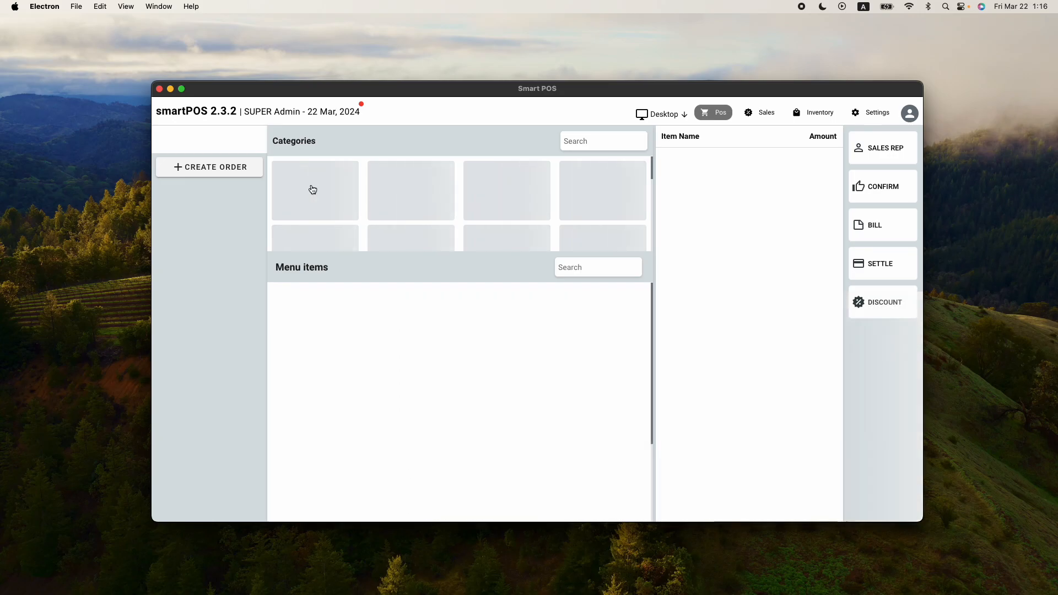
pyautogui.click(397, 172)
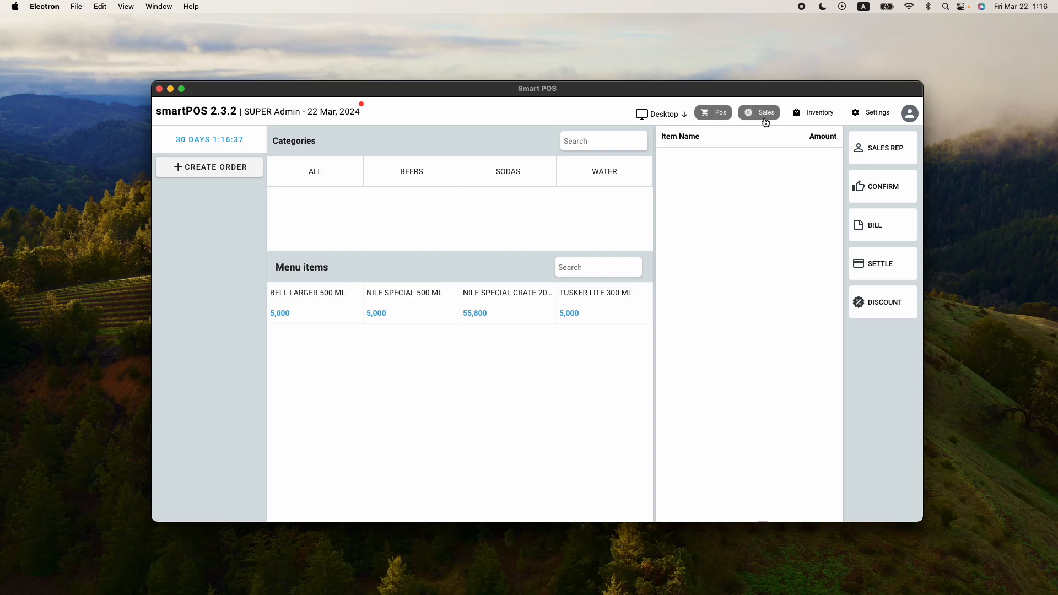
pyautogui.click(814, 112)
pyautogui.moveTo(176, 330)
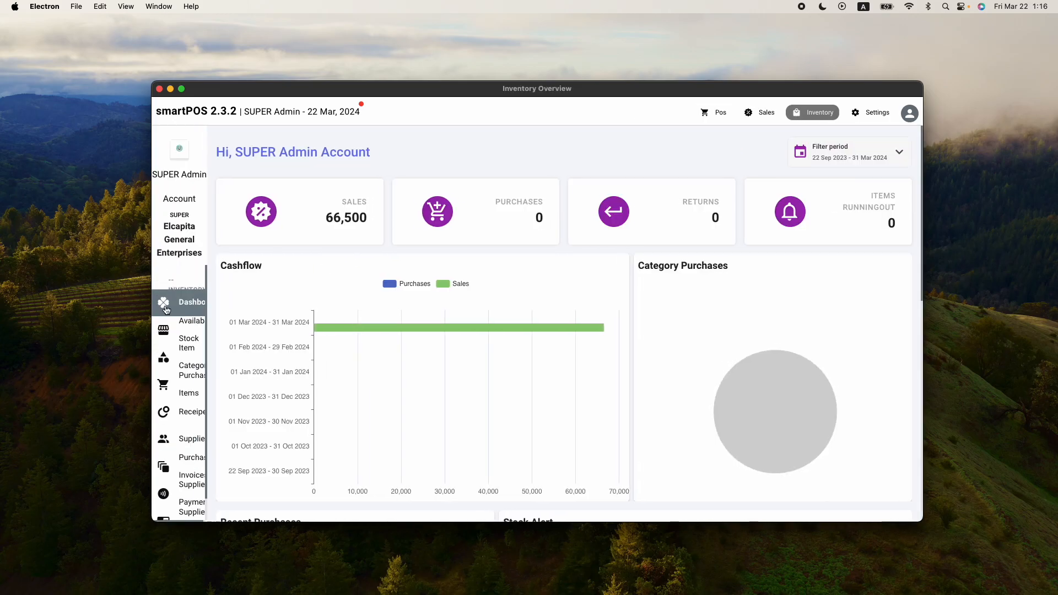
pyautogui.click(213, 357)
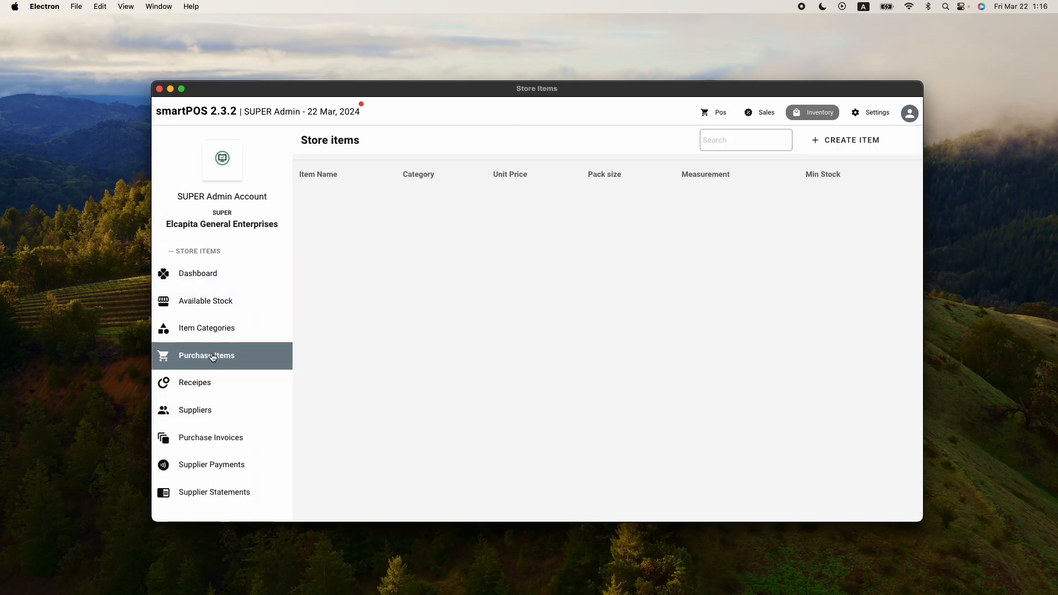
# Start a new store item named NILE SPECIAL 500ML with BOTTLES as its unit measure
pyautogui.click(810, 147)
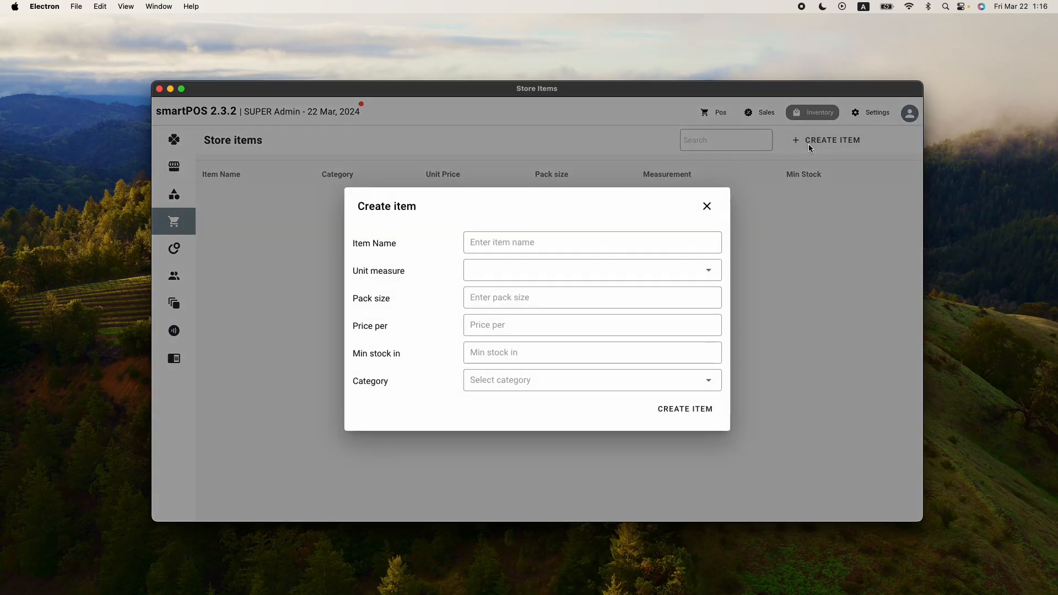
pyautogui.click(576, 245)
pyautogui.write('NILE SPECIAL 500Ml')
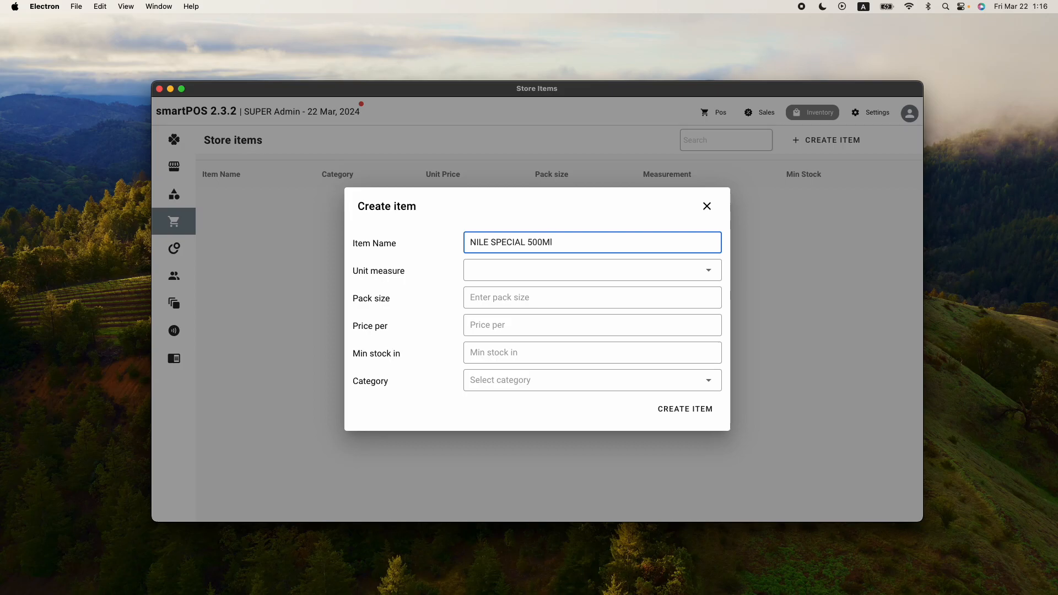
pyautogui.write('L')
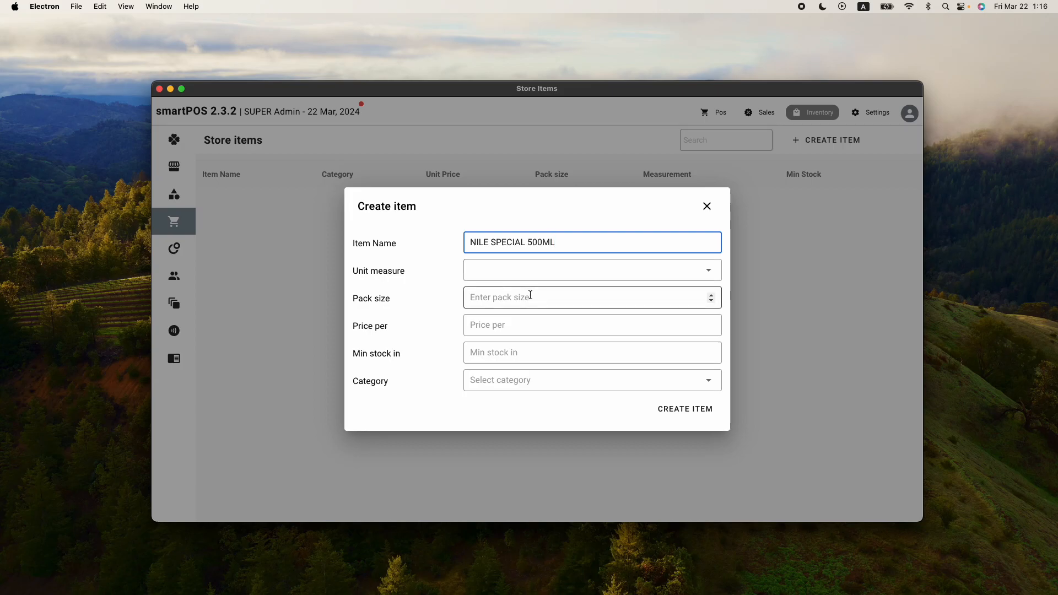
pyautogui.click(537, 277)
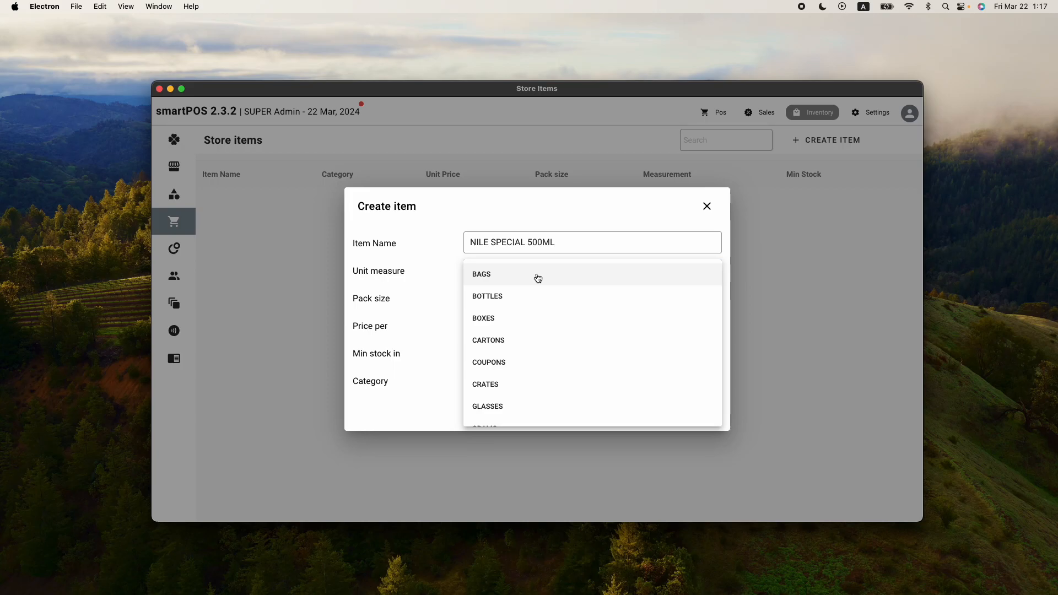
pyautogui.click(501, 298)
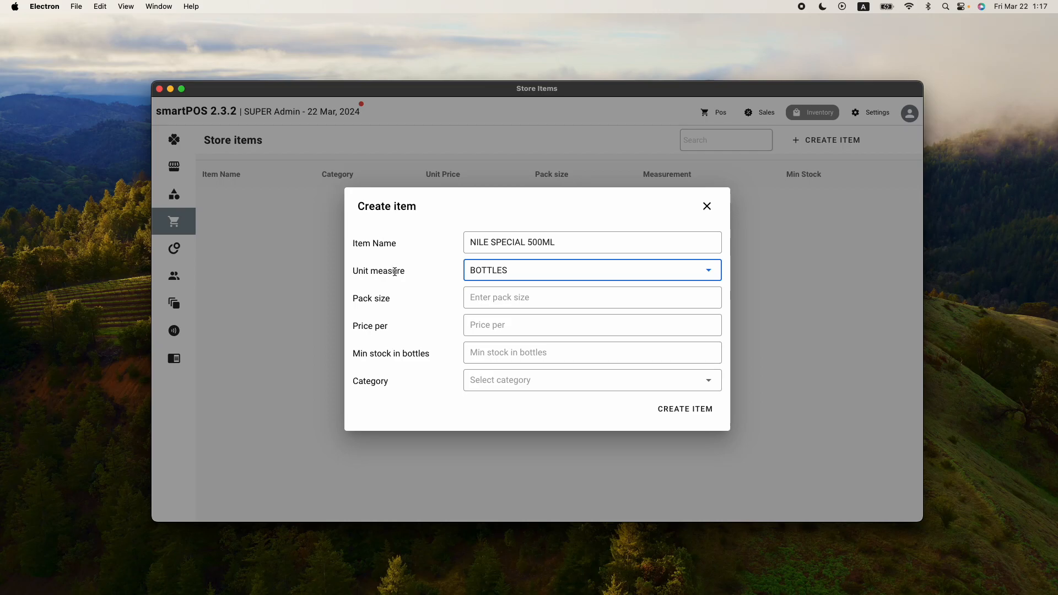
# Give the NILE SPECIAL item pack size 20, pack price 78000, minimum stock 50 and category BEERS, and create it
pyautogui.click(464, 302)
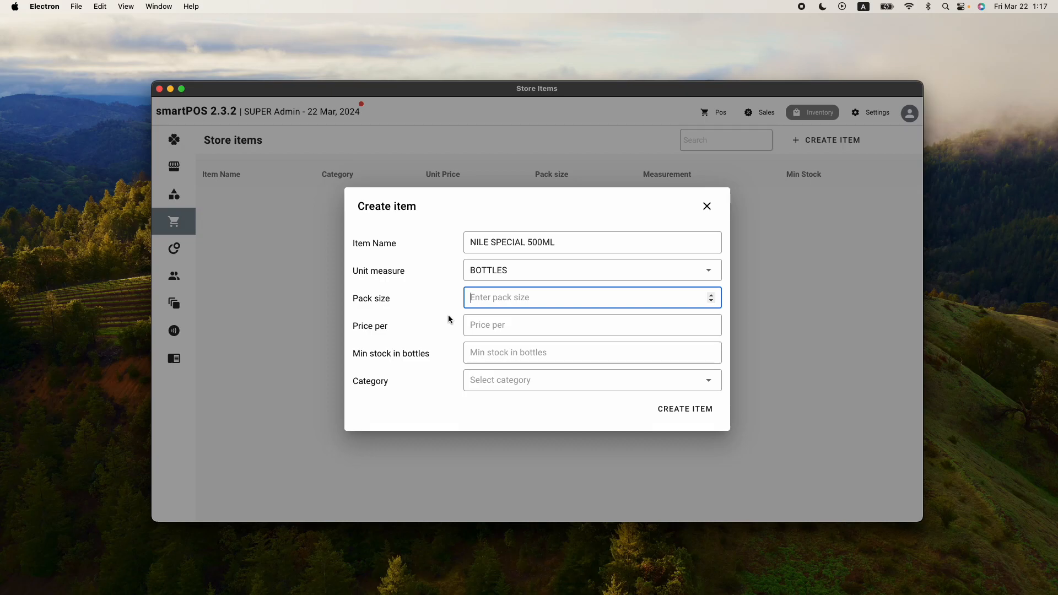
pyautogui.write('20')
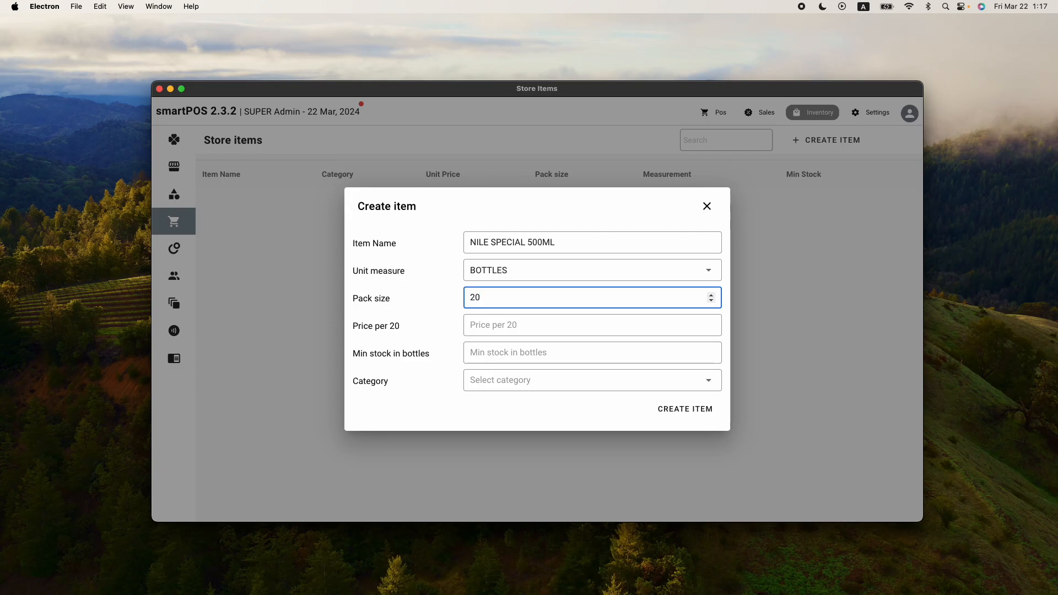
pyautogui.click(524, 329)
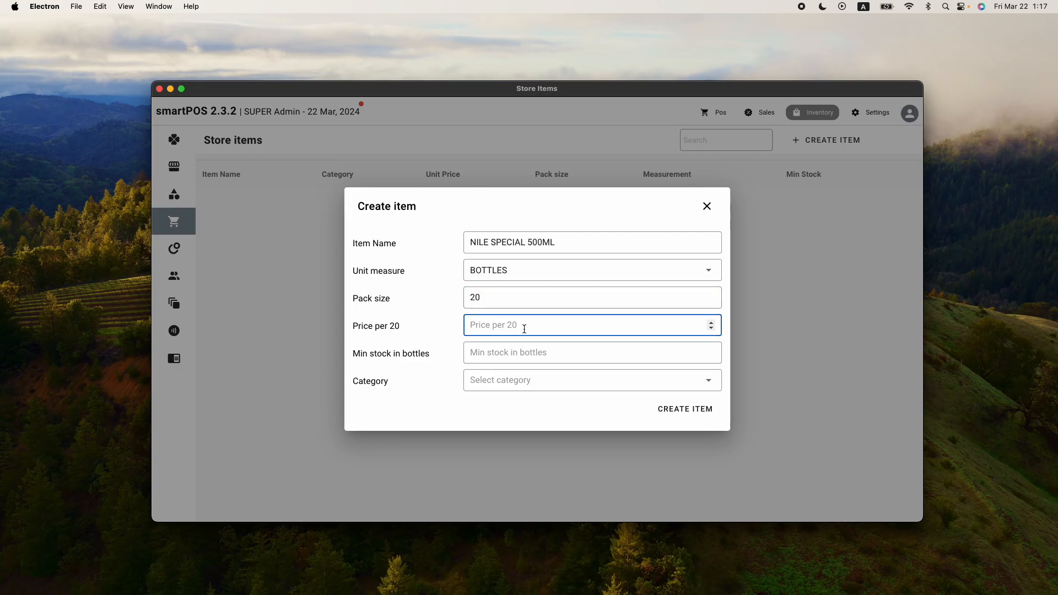
pyautogui.write('78000')
pyautogui.click(496, 351)
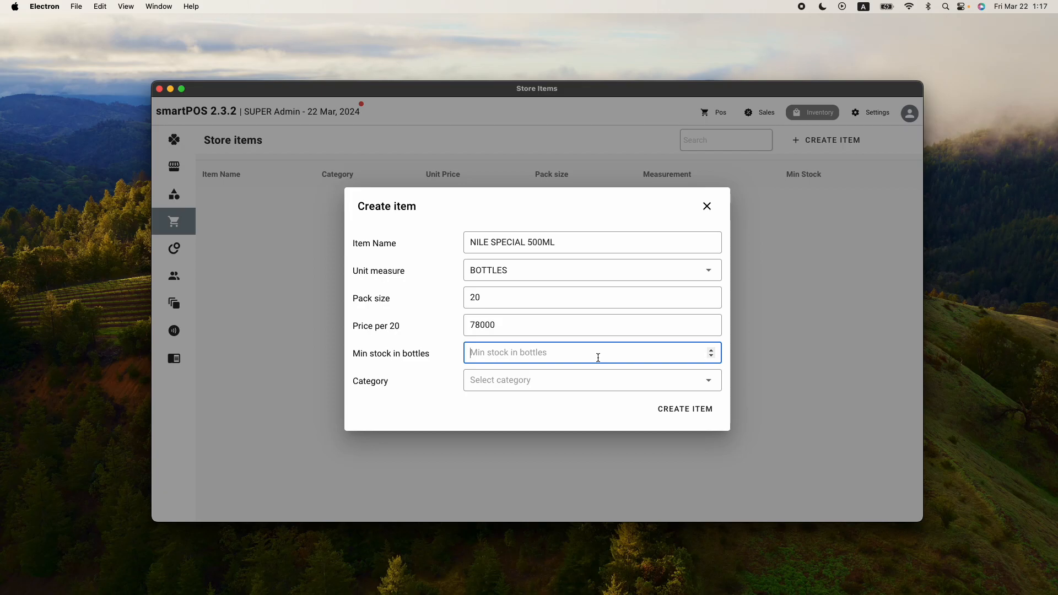
pyautogui.write('50')
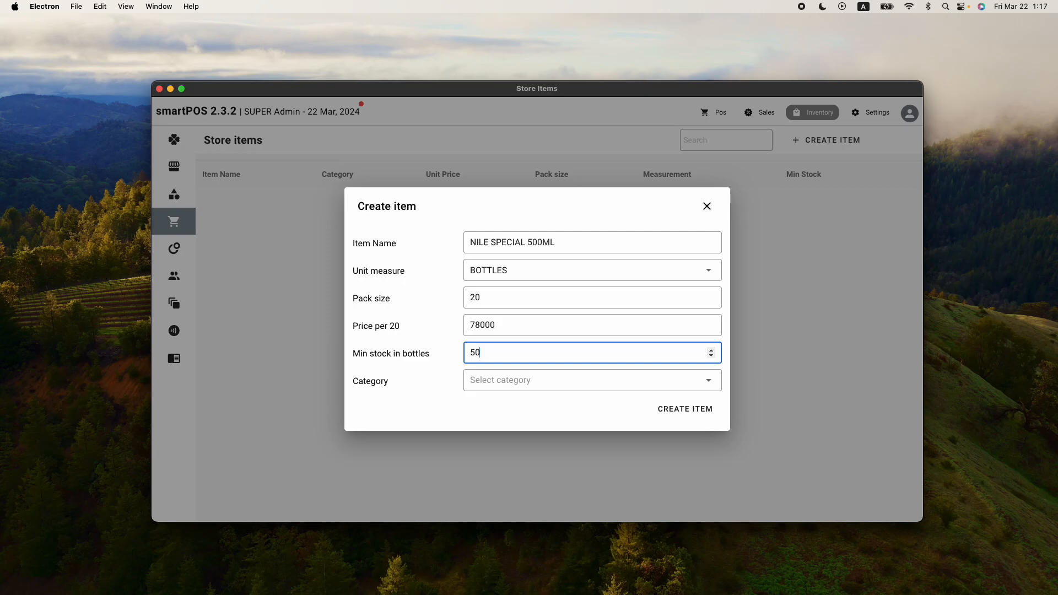
pyautogui.click(529, 381)
pyautogui.click(498, 384)
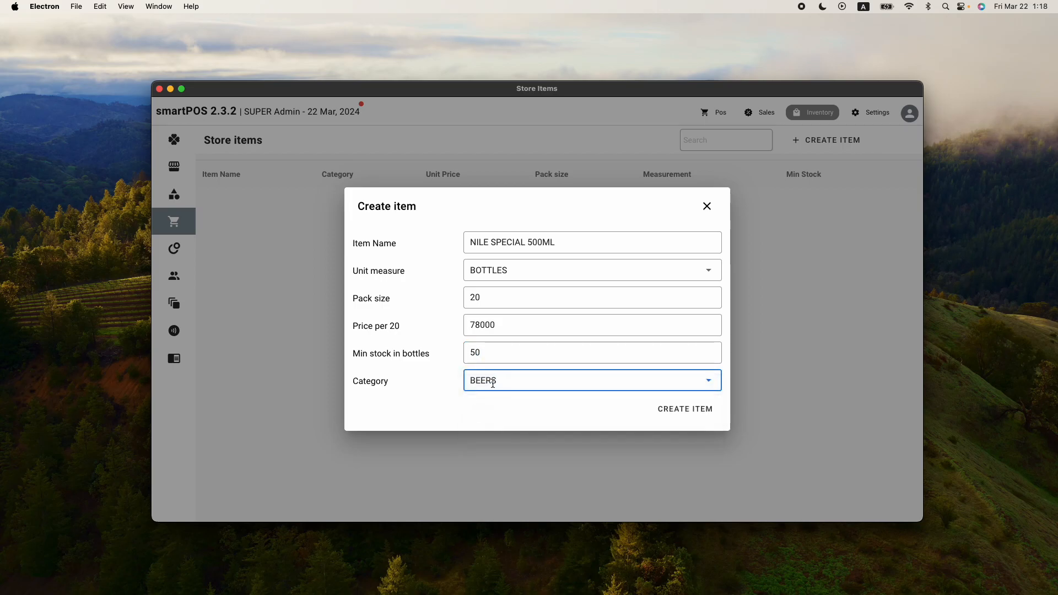
pyautogui.click(683, 410)
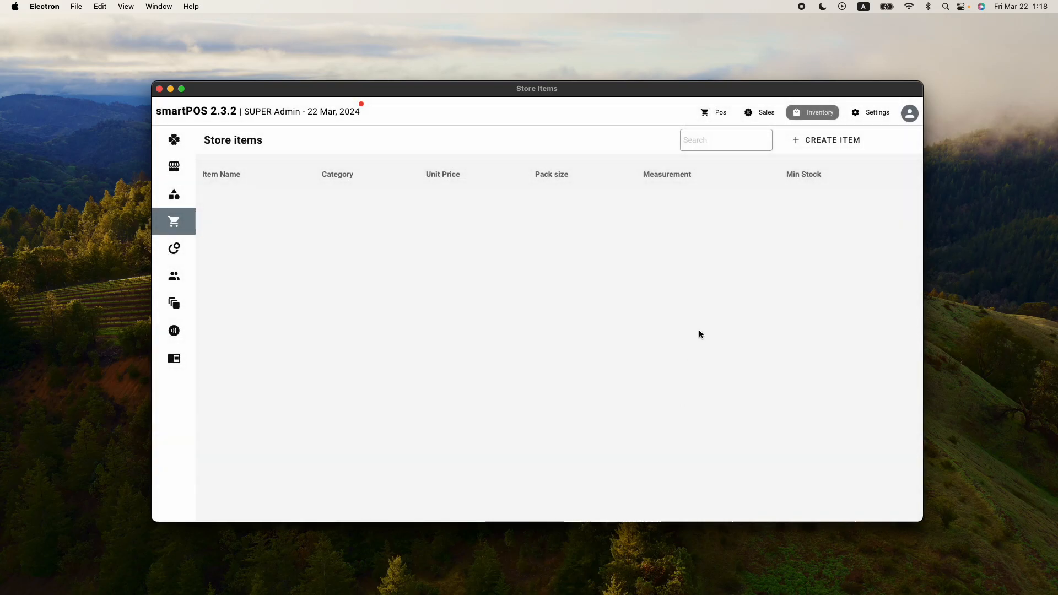
# Reload the store items list by leaving and reopening the purchase items page, and check the NILE SPECIAL 500ML entry
pyautogui.click(813, 150)
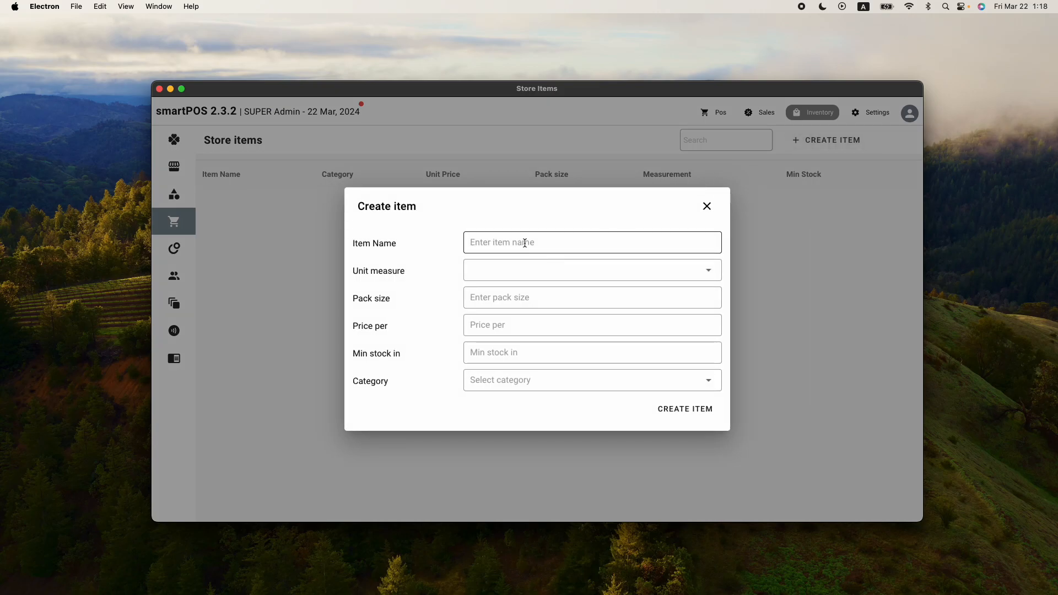
pyautogui.click(707, 206)
pyautogui.moveTo(191, 331)
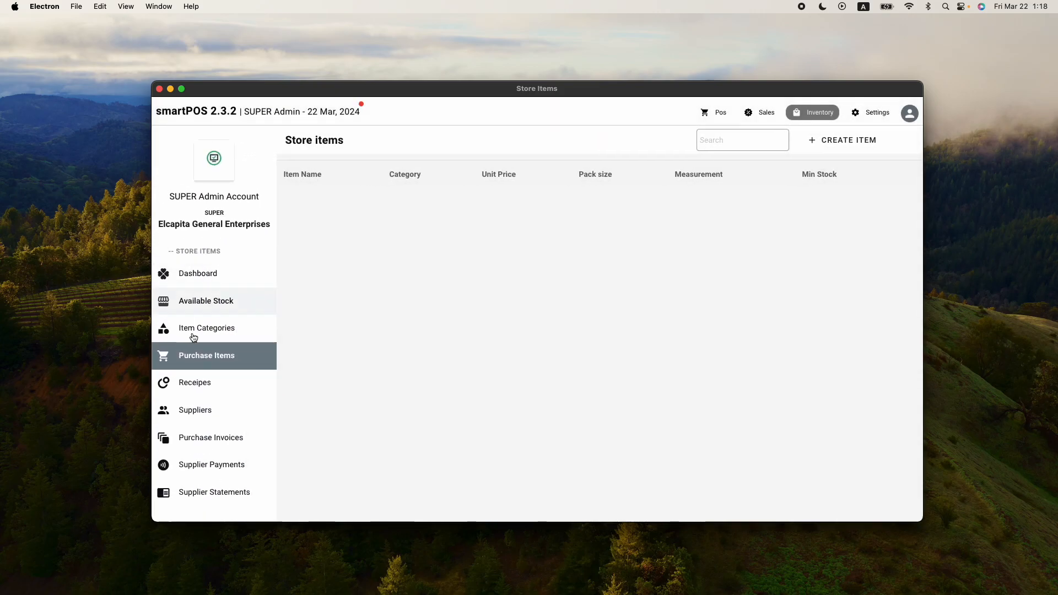
pyautogui.click(195, 382)
pyautogui.click(184, 356)
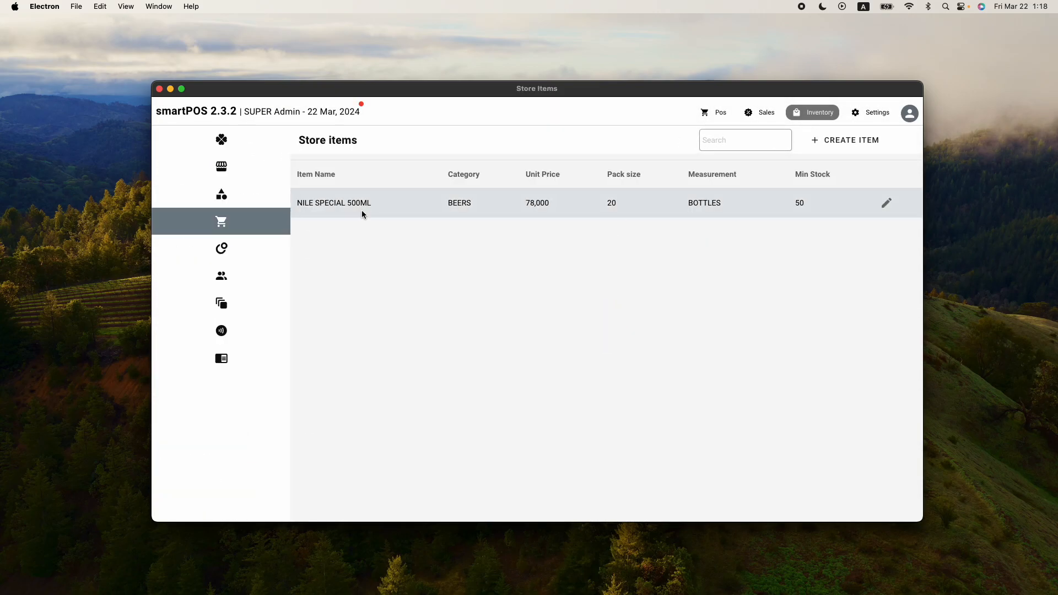
# Start a new store item named TUSKER LITE 300ML with BOTTLES as its unit measure
pyautogui.click(835, 145)
pyautogui.click(518, 241)
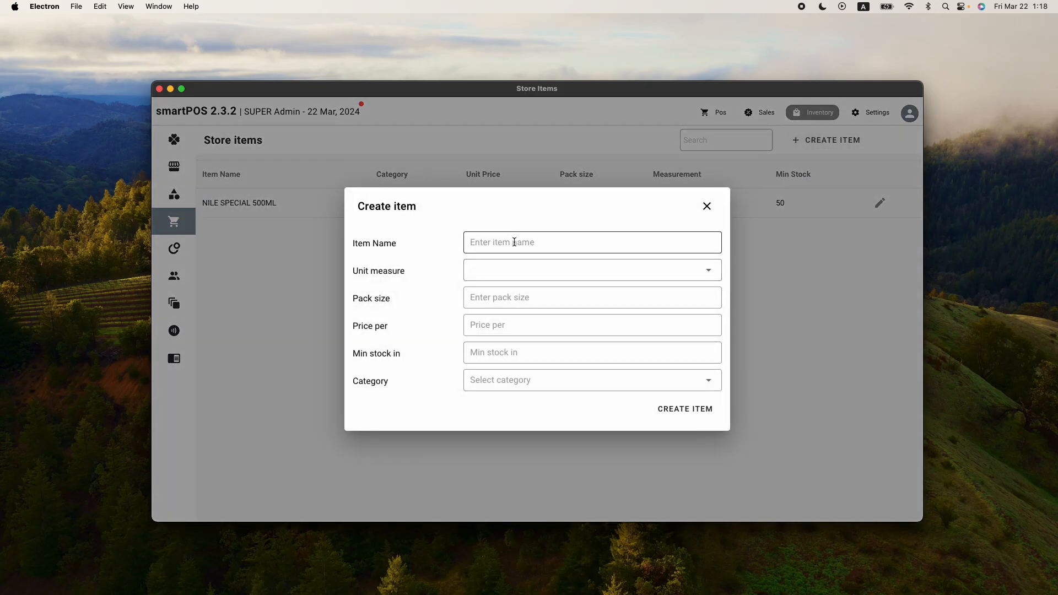
pyautogui.write('TUSK')
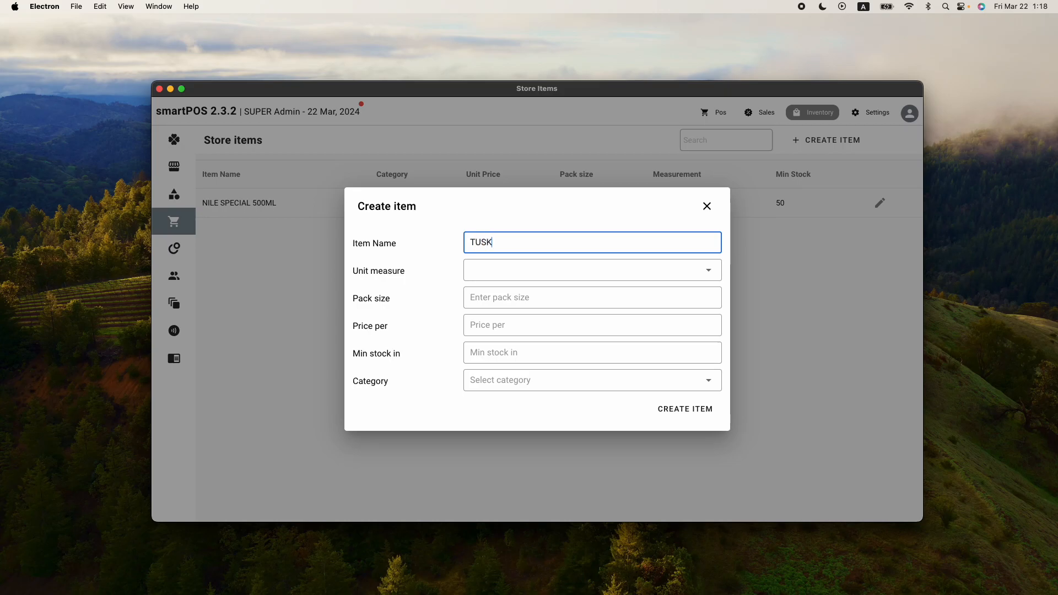
pyautogui.write('ER LITE 300ML')
pyautogui.click(506, 273)
pyautogui.click(511, 298)
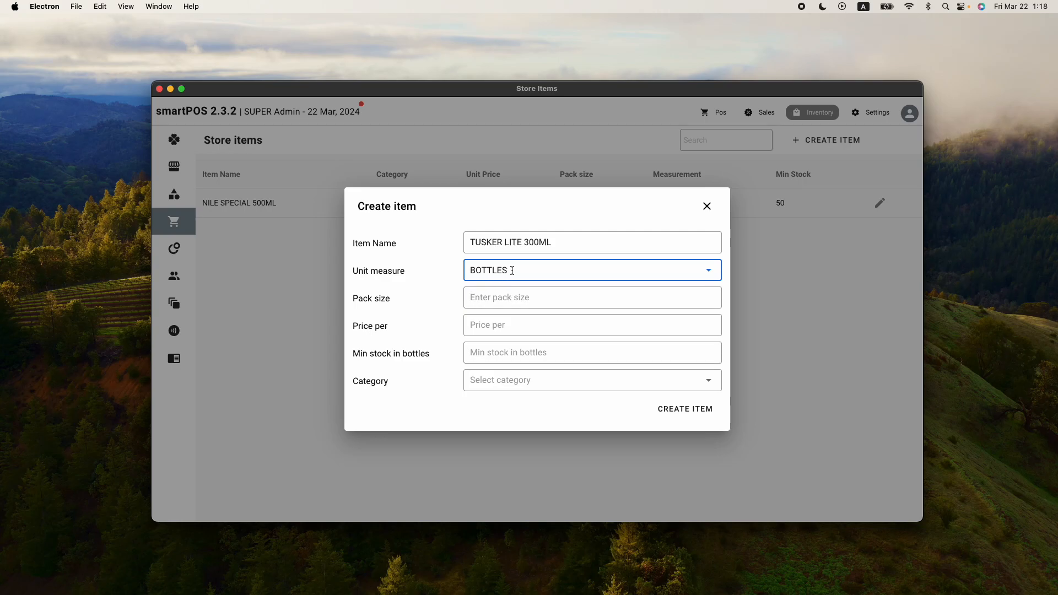
# Give the TUSKER LITE item pack size 20, pack price 76000, minimum stock 50 and category BEERS, and create it
pyautogui.click(510, 298)
pyautogui.write('20')
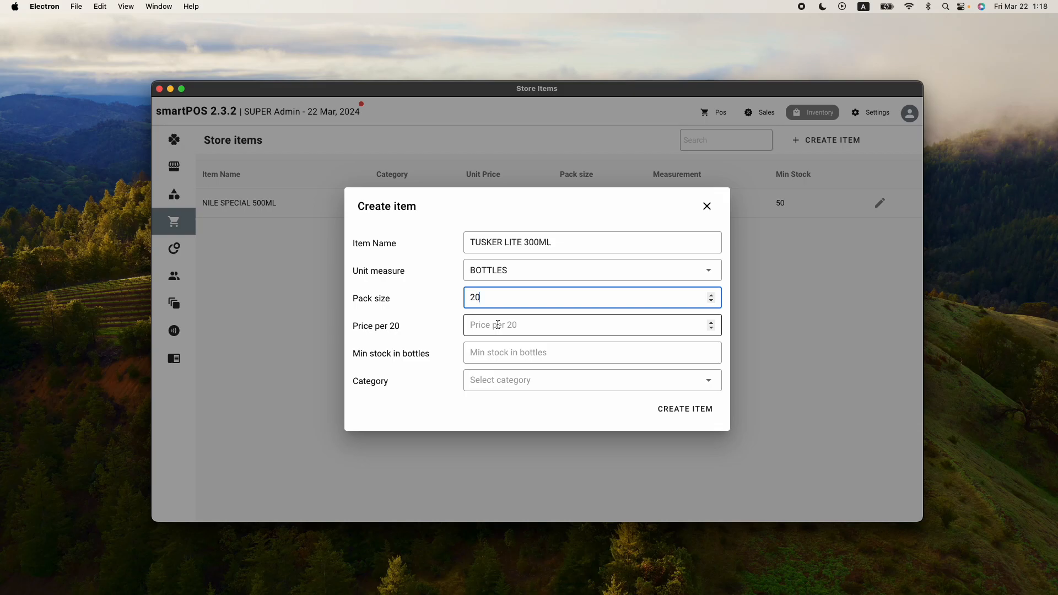
pyautogui.click(480, 327)
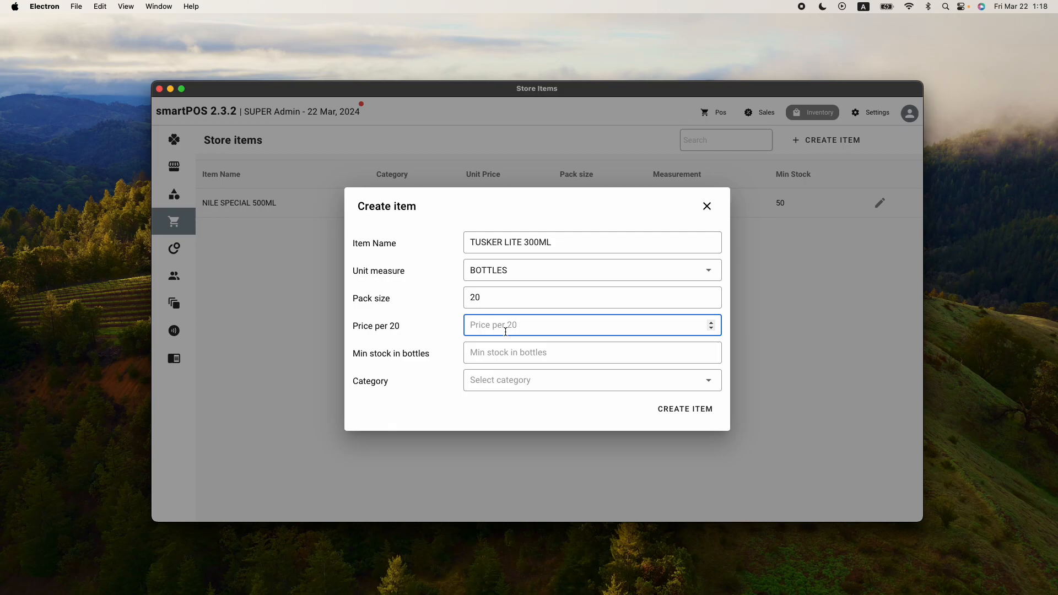
pyautogui.write('76000')
pyautogui.click(507, 353)
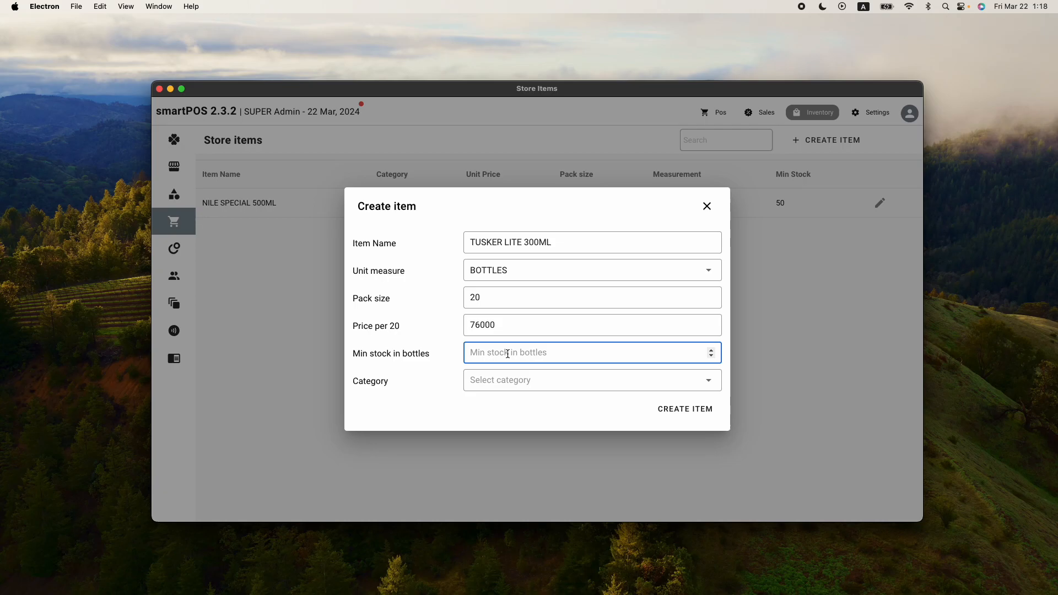
pyautogui.write('50')
pyautogui.click(593, 385)
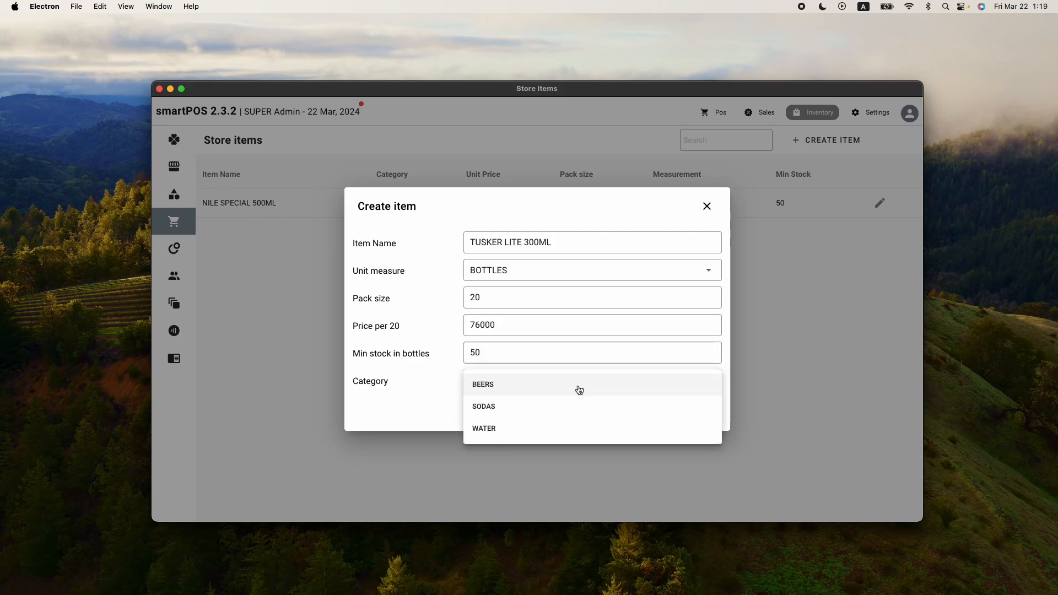
pyautogui.click(522, 385)
pyautogui.click(696, 409)
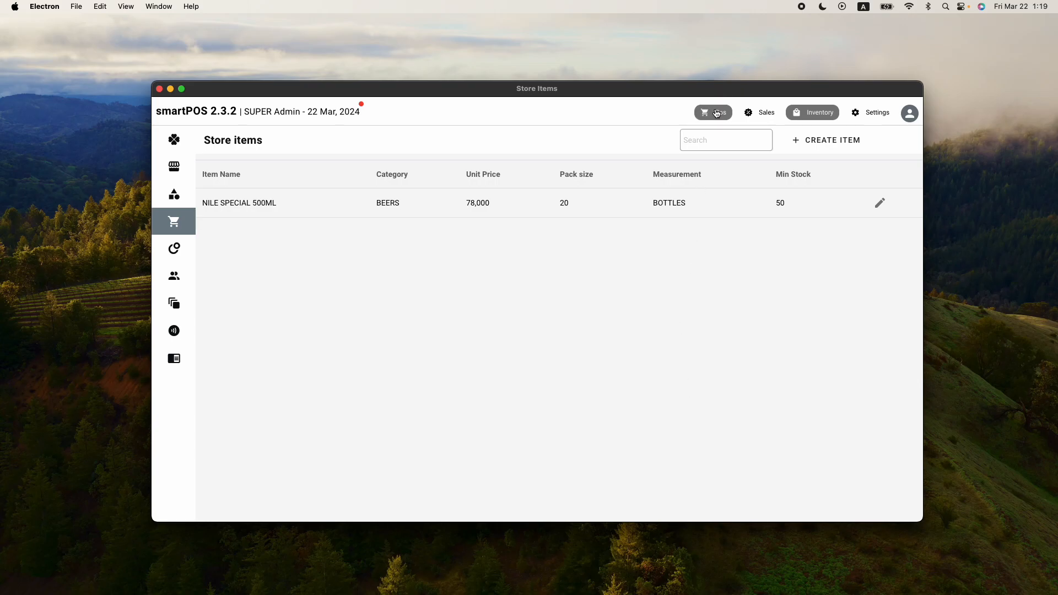
# Look up the remaining beers among the Pos menu items, and reopen the inventory's purchase items list
pyautogui.click(716, 113)
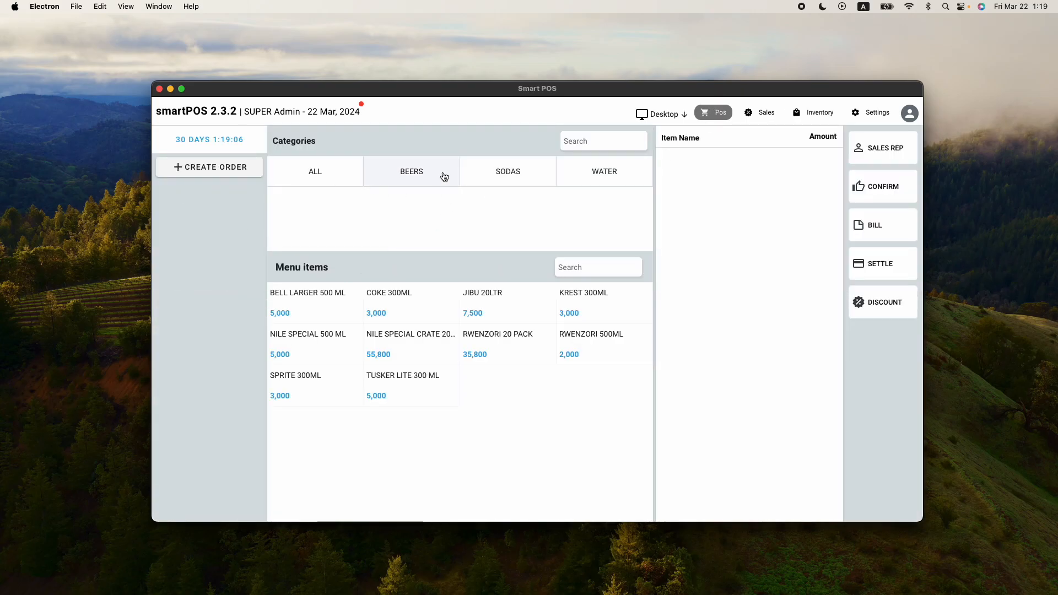
pyautogui.click(423, 175)
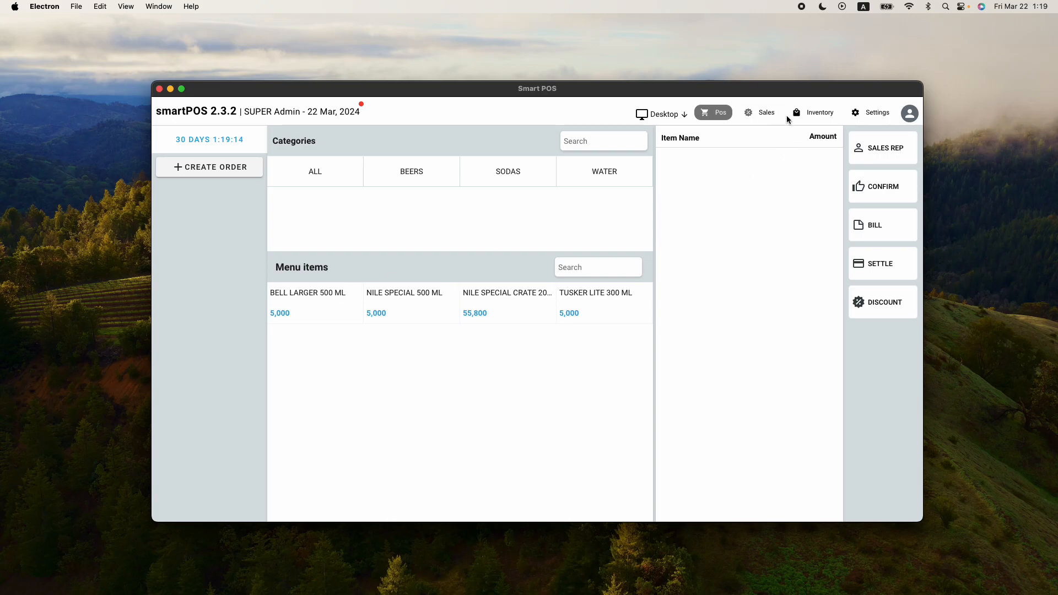
pyautogui.click(813, 113)
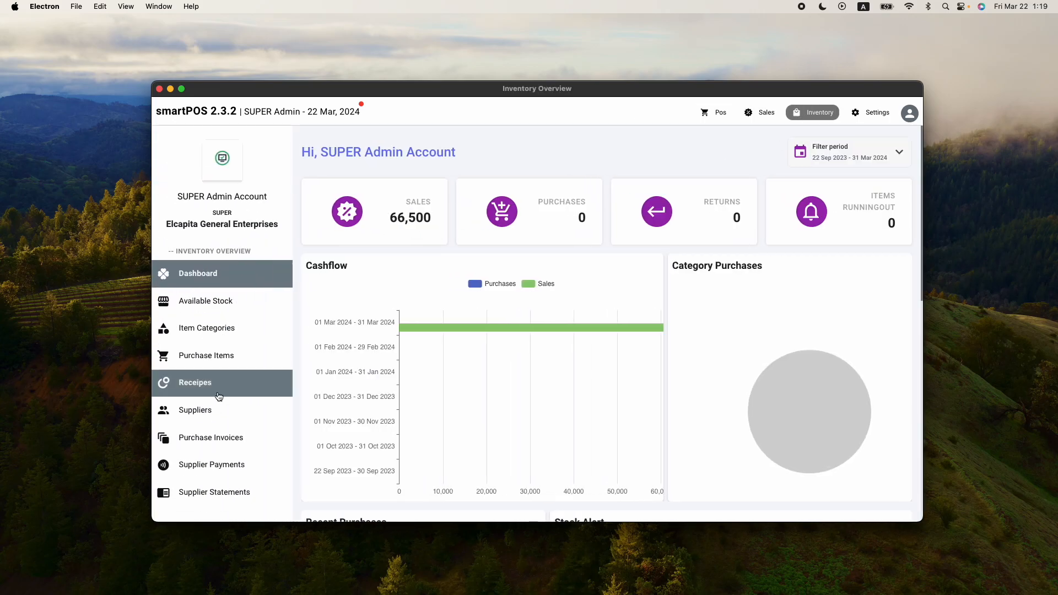
pyautogui.click(206, 359)
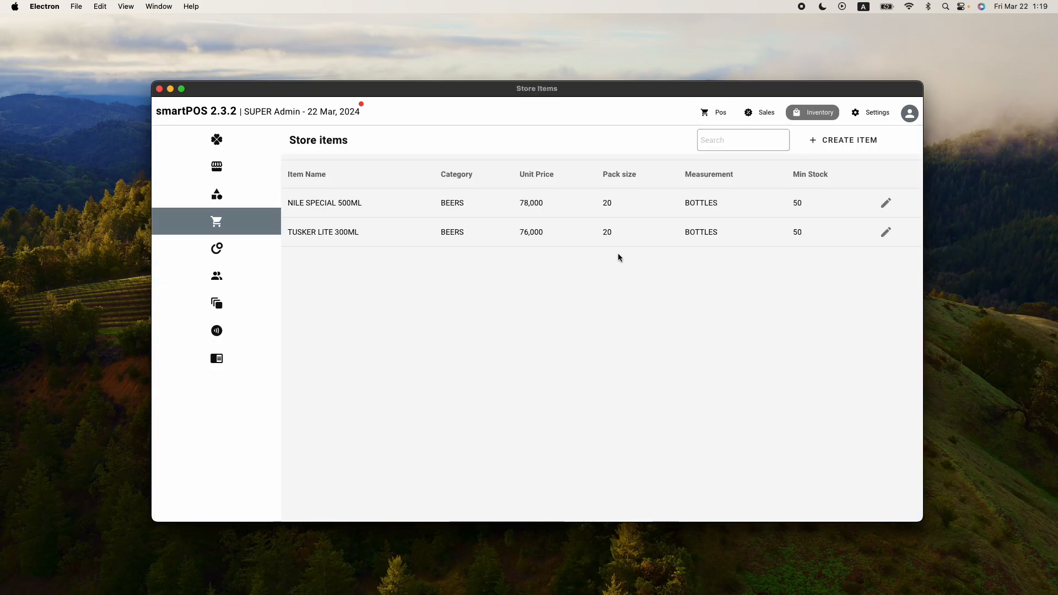
# Start a new store item named BELL 500ML with BOTTLES as its unit measure
pyautogui.click(824, 141)
pyautogui.click(500, 247)
pyautogui.write('BELL')
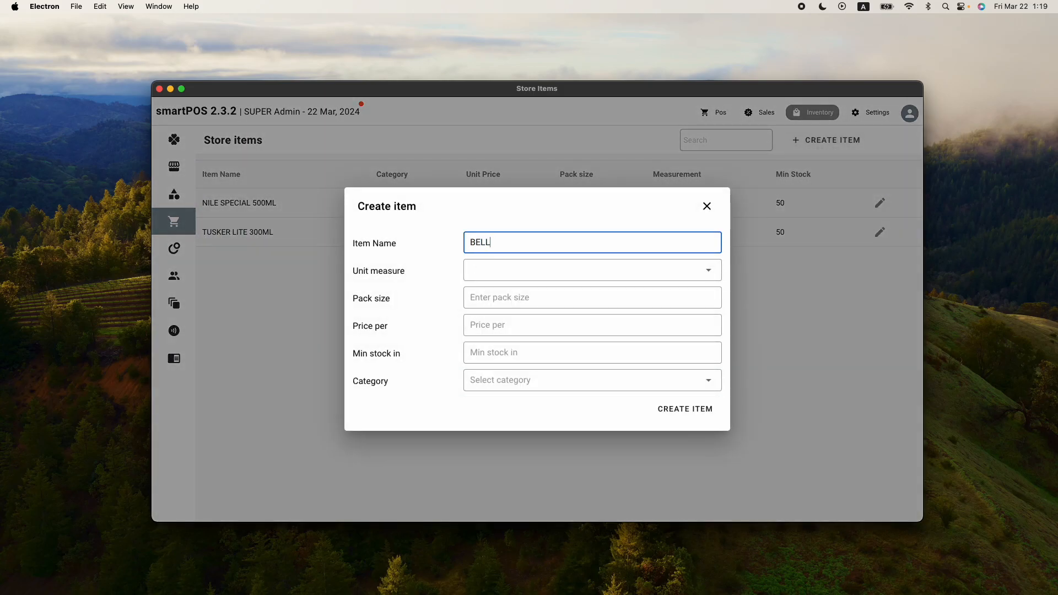
pyautogui.write(' 500ML')
pyautogui.press('Tab')
pyautogui.click(470, 271)
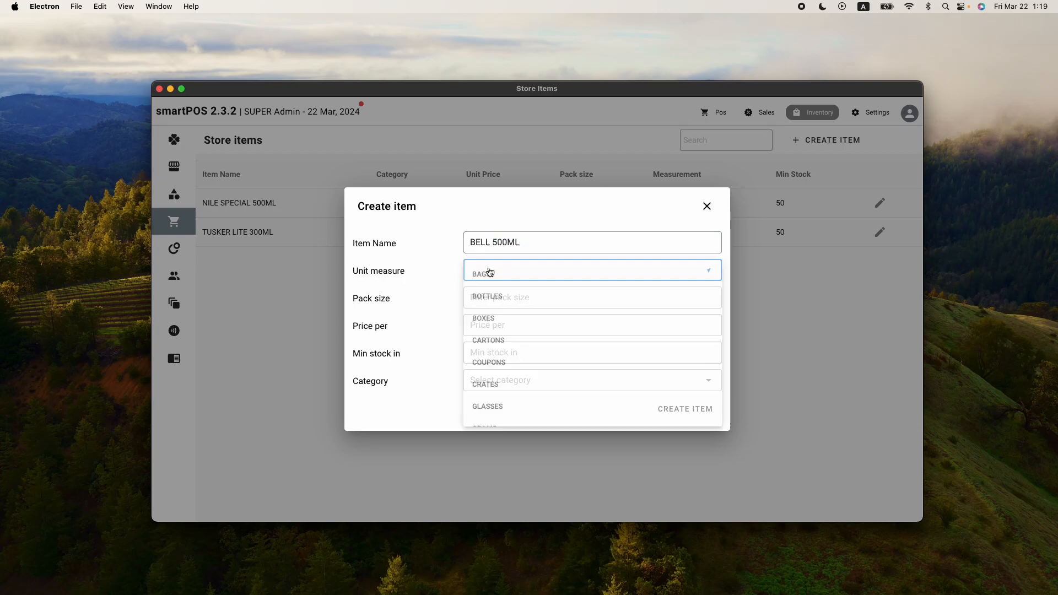
pyautogui.click(501, 301)
# Give the BELL 500ML item pack size 18, pack price 58000, minimum stock 40 and category BEERS, and create it
pyautogui.click(548, 297)
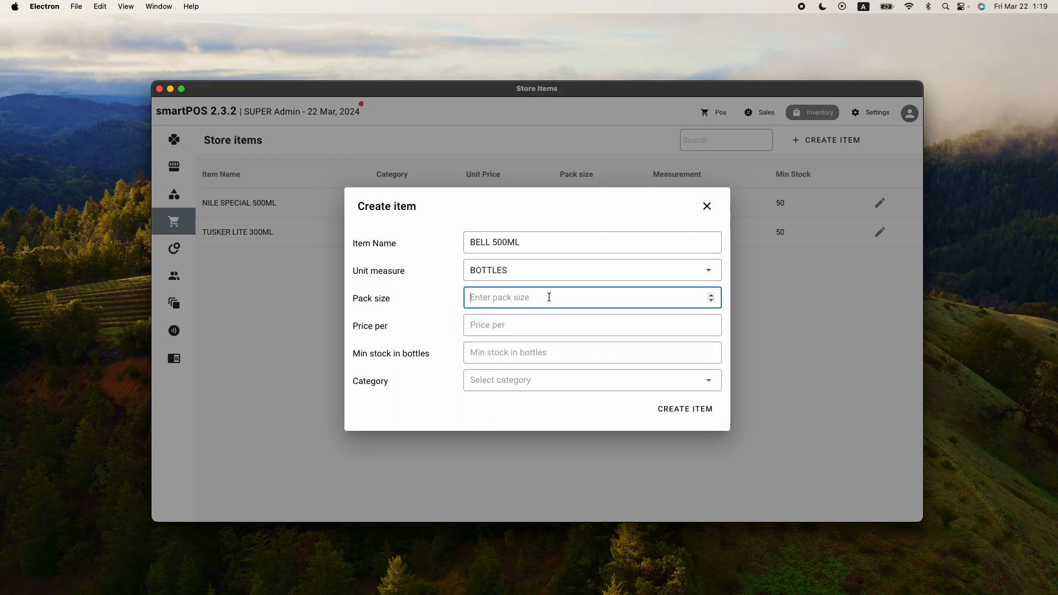
pyautogui.write('2')
pyautogui.press('BackSpace')
pyautogui.write('18')
pyautogui.click(499, 323)
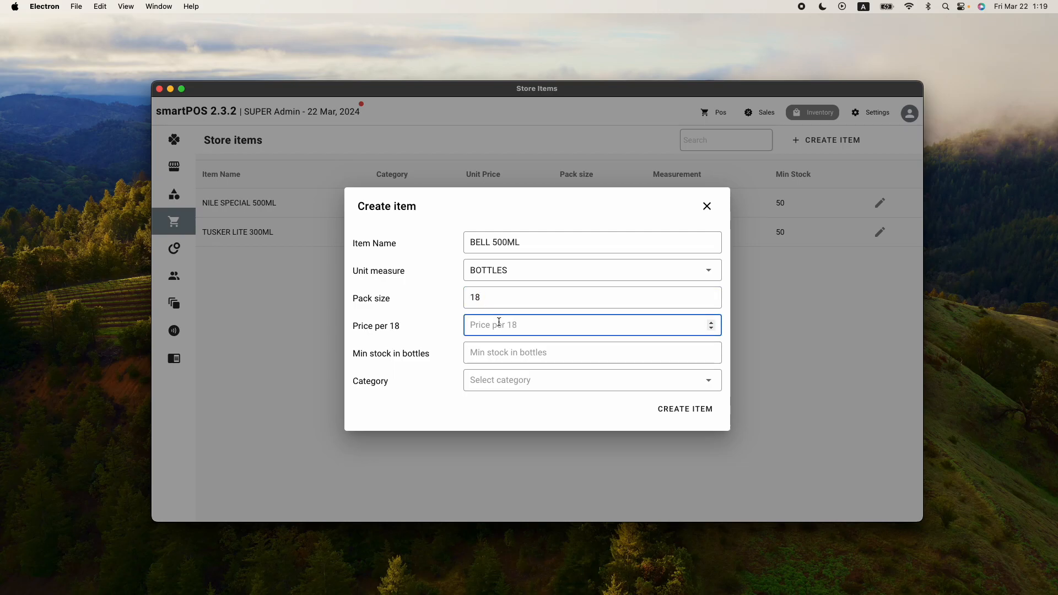
pyautogui.write('58000')
pyautogui.press('Tab')
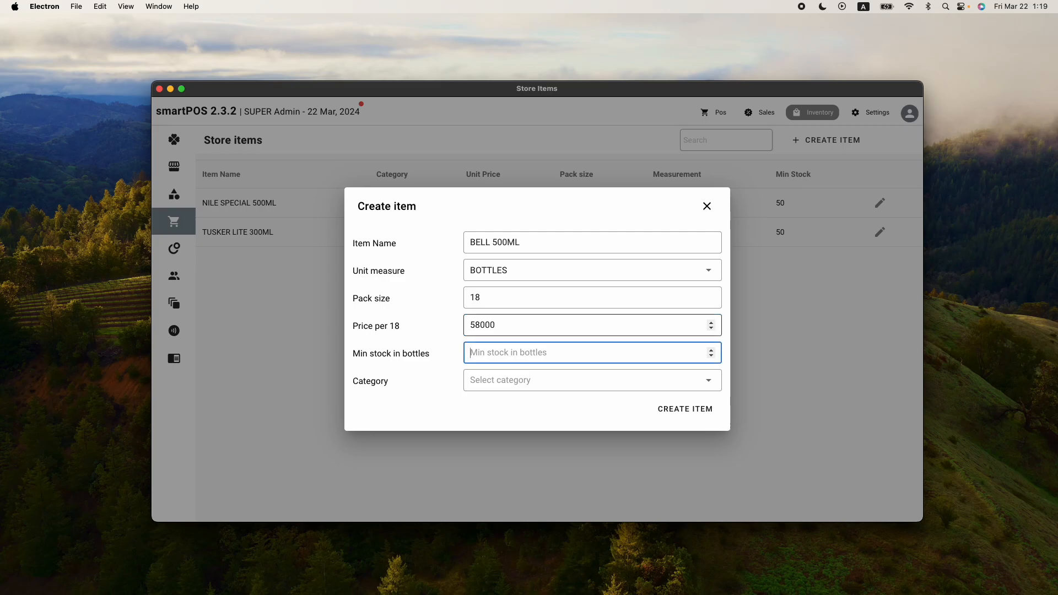
pyautogui.write('40')
pyautogui.press('Tab')
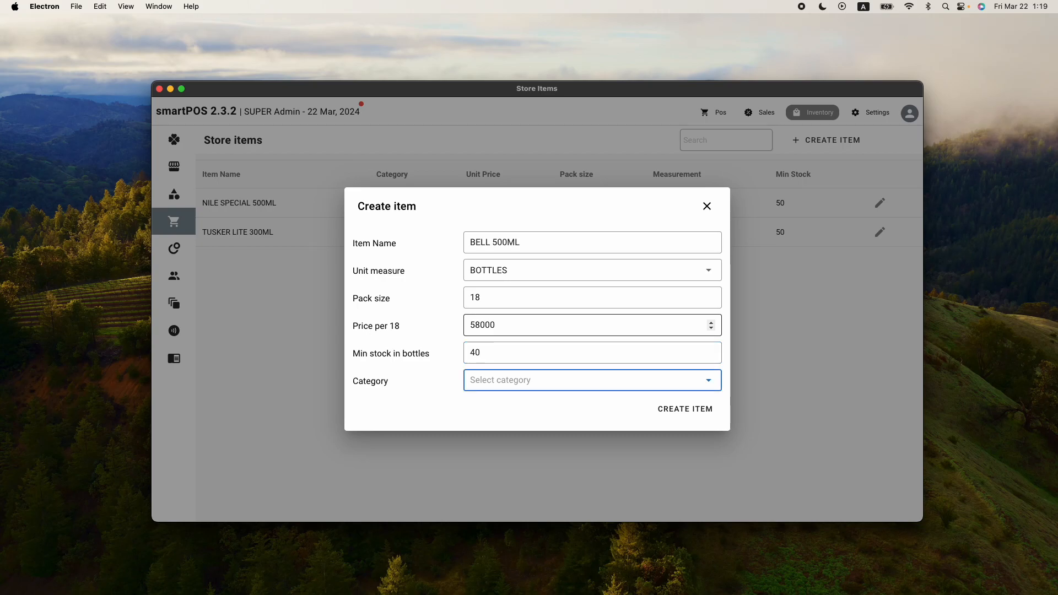
pyautogui.click(488, 381)
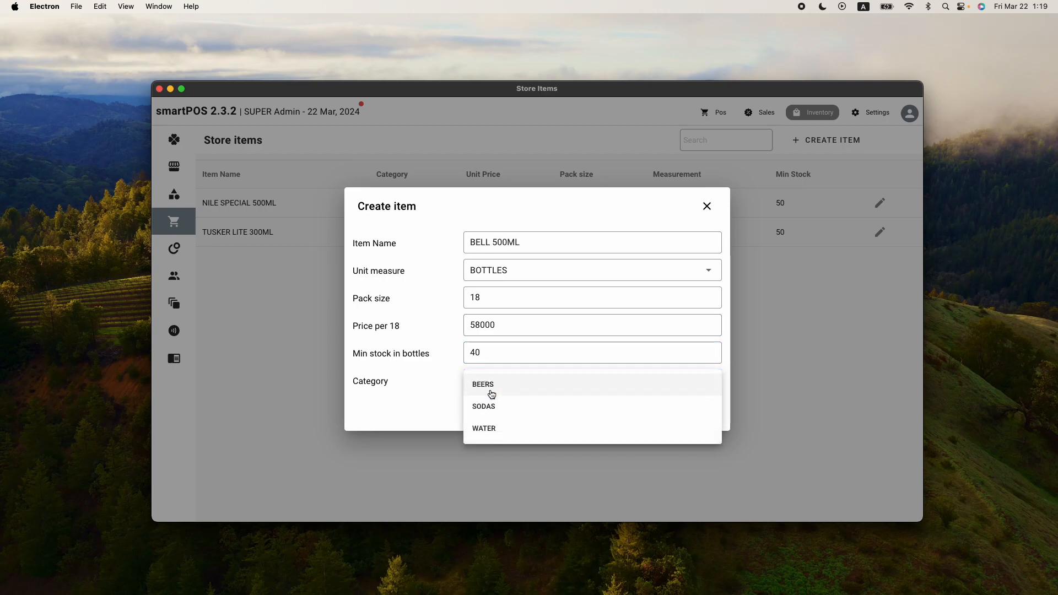
pyautogui.click(496, 390)
pyautogui.click(673, 409)
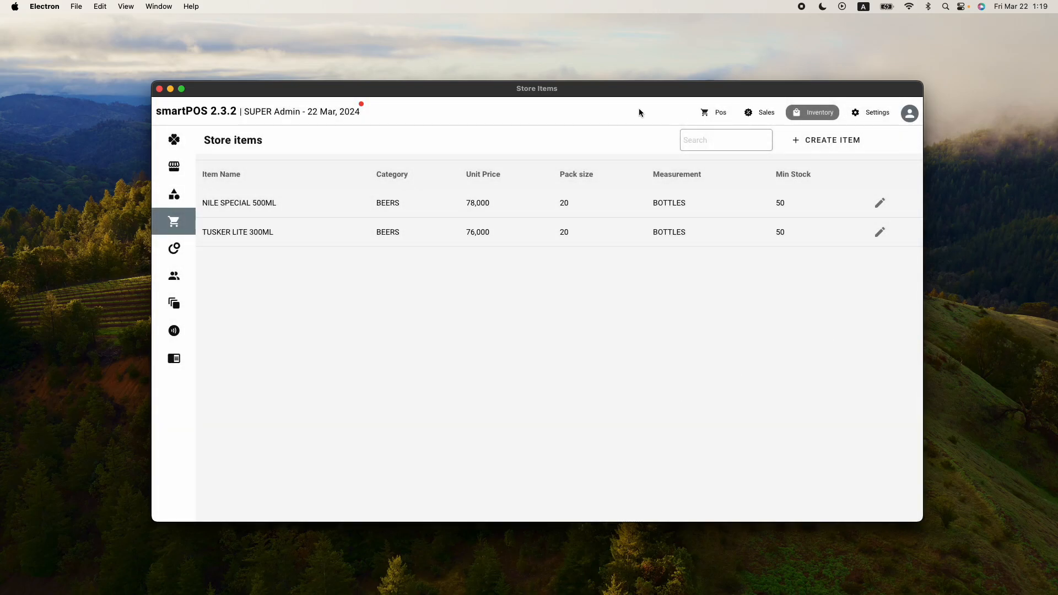
# Look up the beers and sodas among the Pos menu items, and reopen the inventory's purchase items list
pyautogui.click(695, 113)
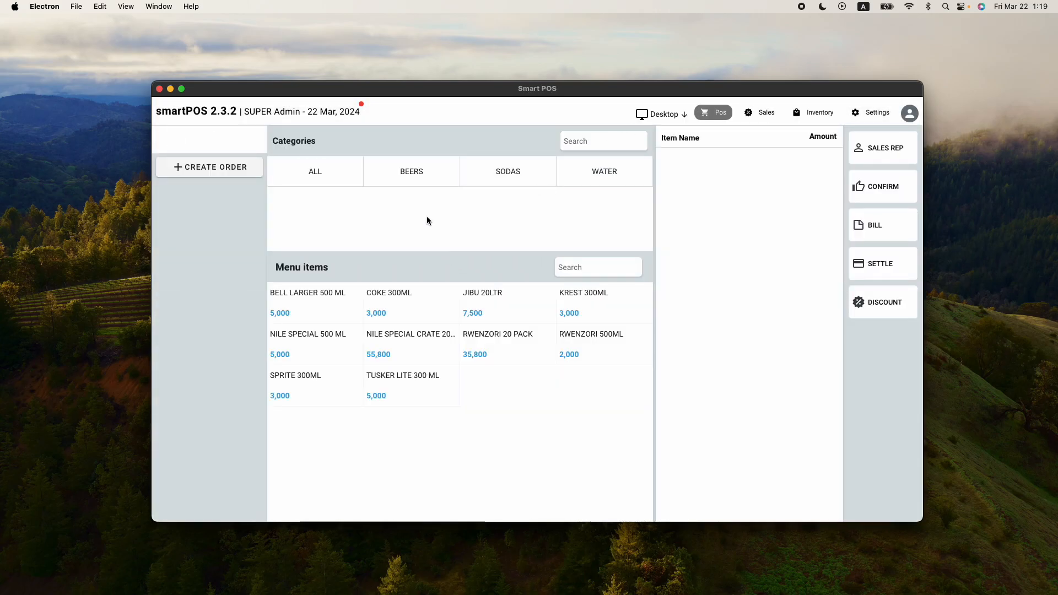
pyautogui.click(406, 178)
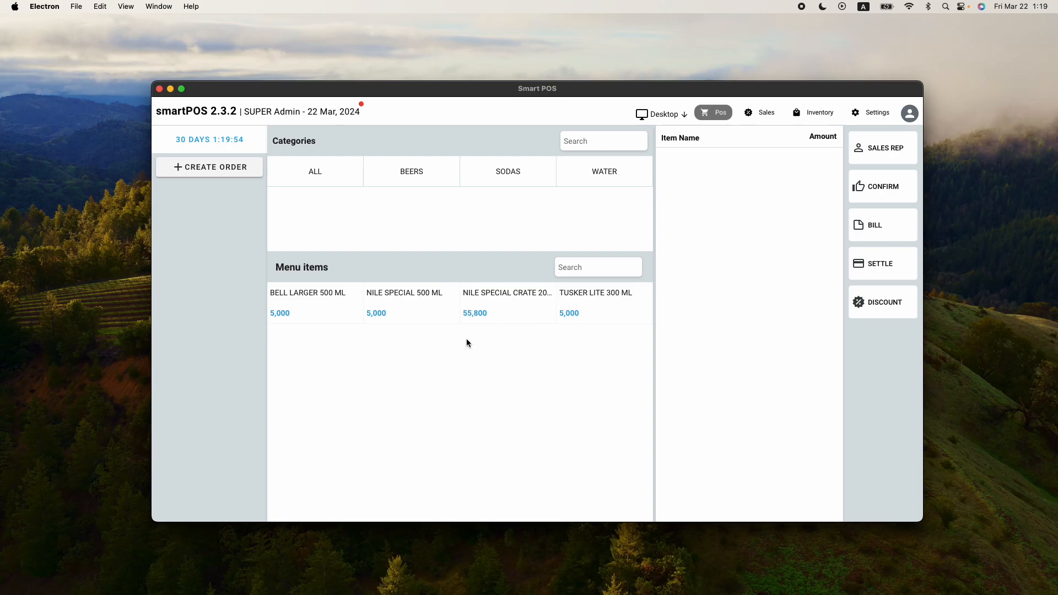
pyautogui.click(520, 175)
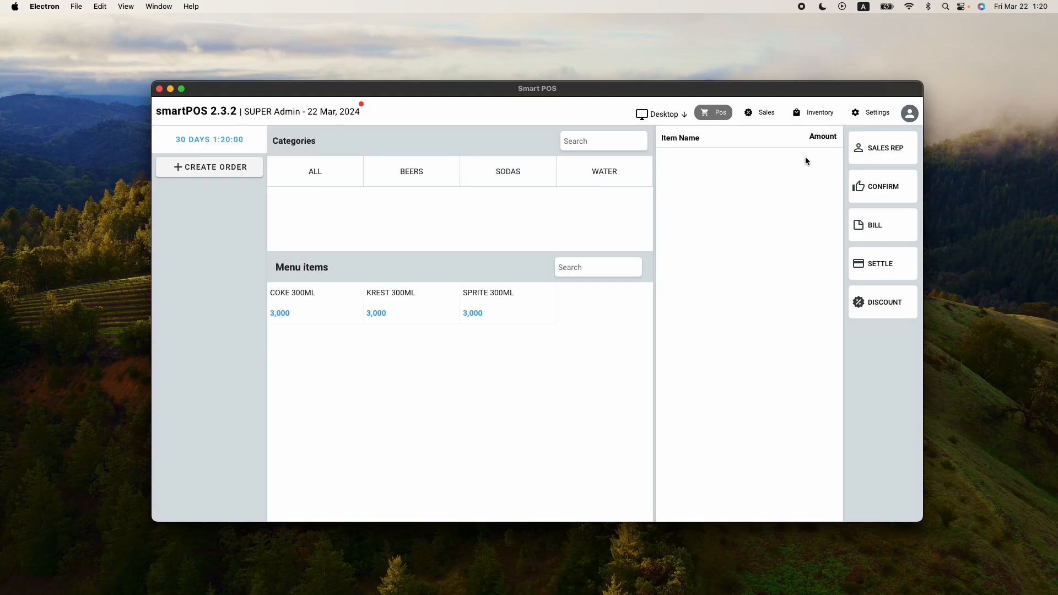
pyautogui.click(809, 115)
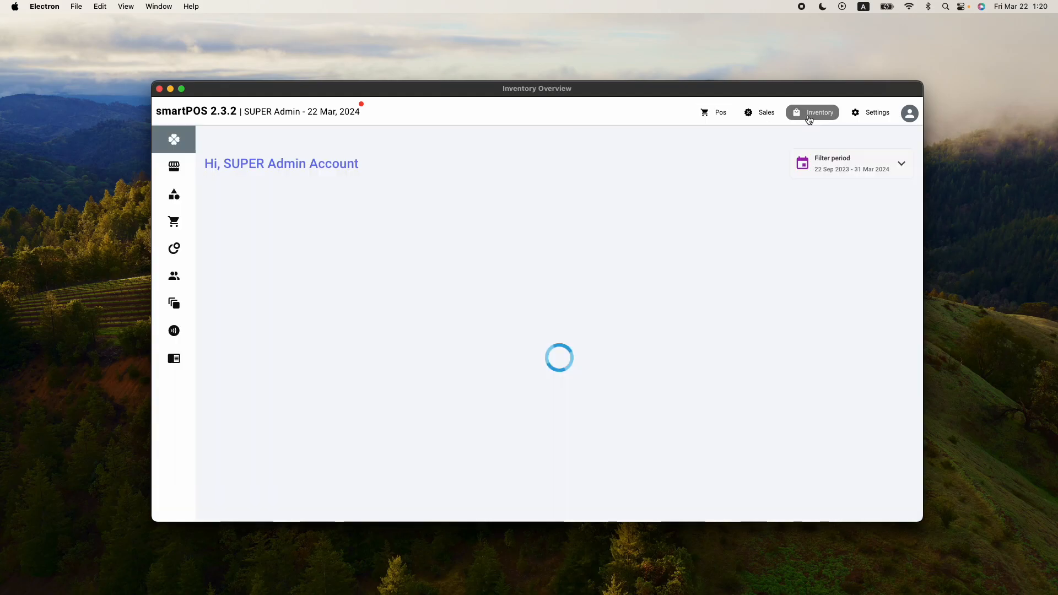
pyautogui.moveTo(184, 303)
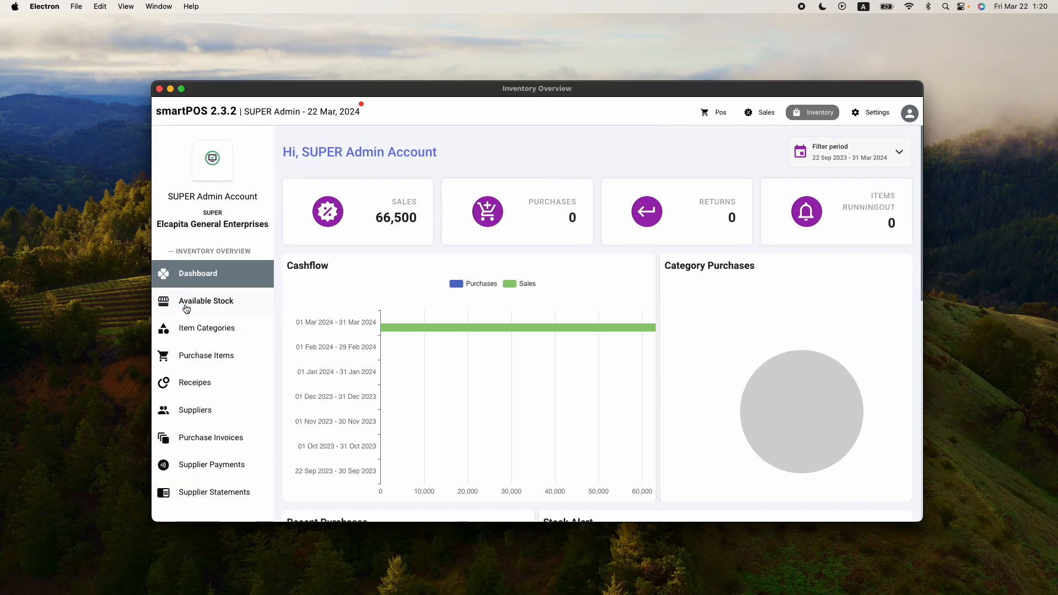
pyautogui.click(216, 362)
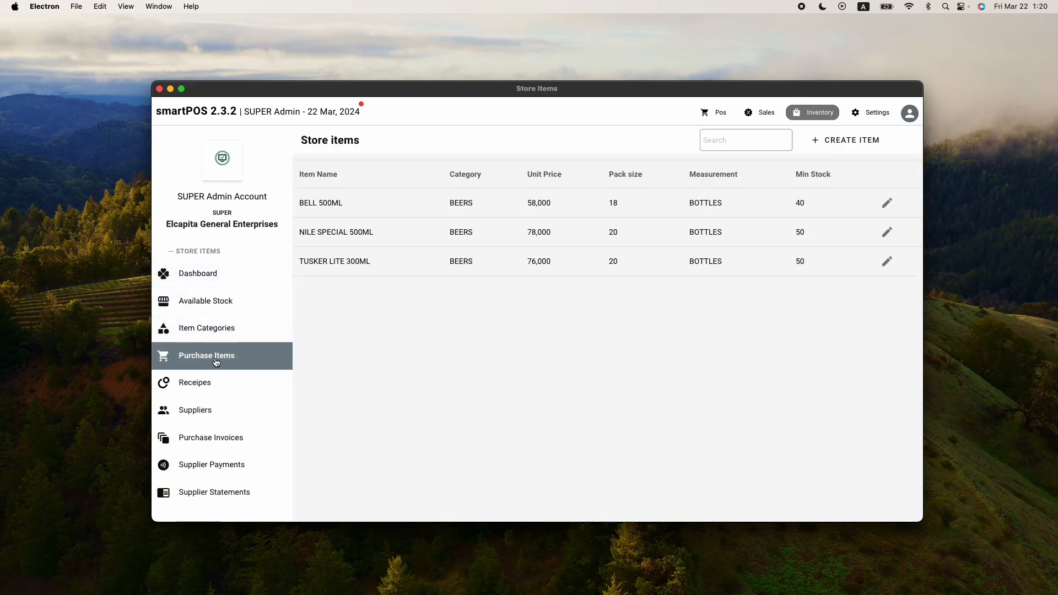
# Start a new store item named COKE 300ML with BOTTLES as its unit measure
pyautogui.click(841, 141)
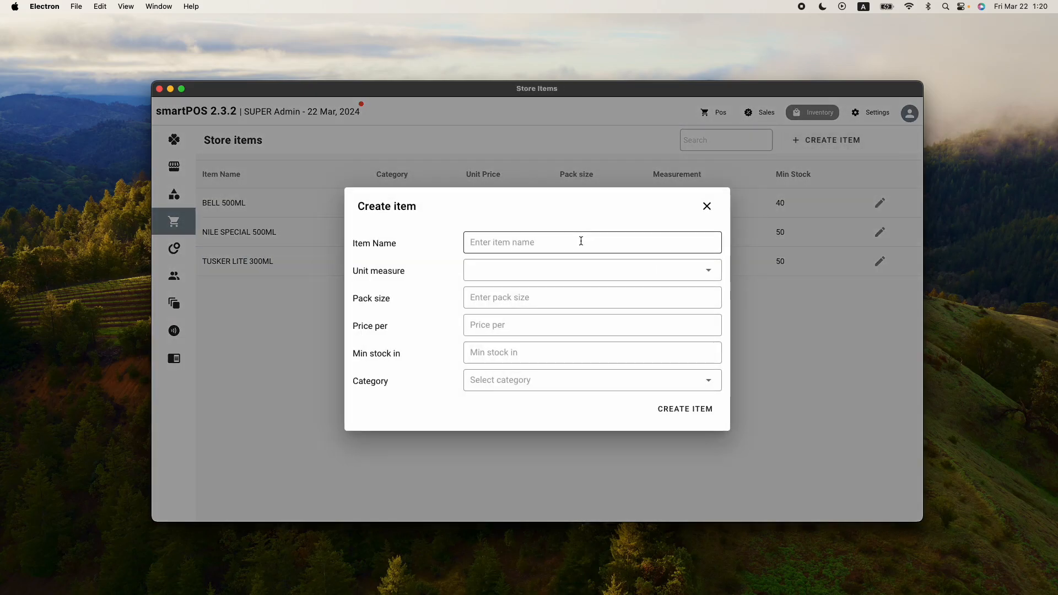
pyautogui.write('COKE 300ML')
pyautogui.press('Tab')
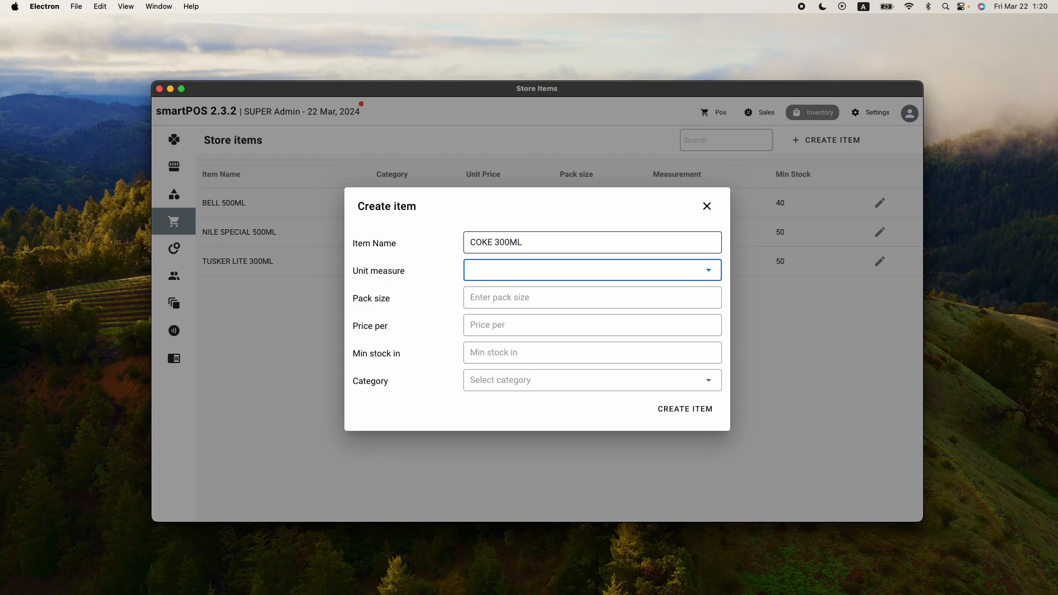
pyautogui.click(571, 269)
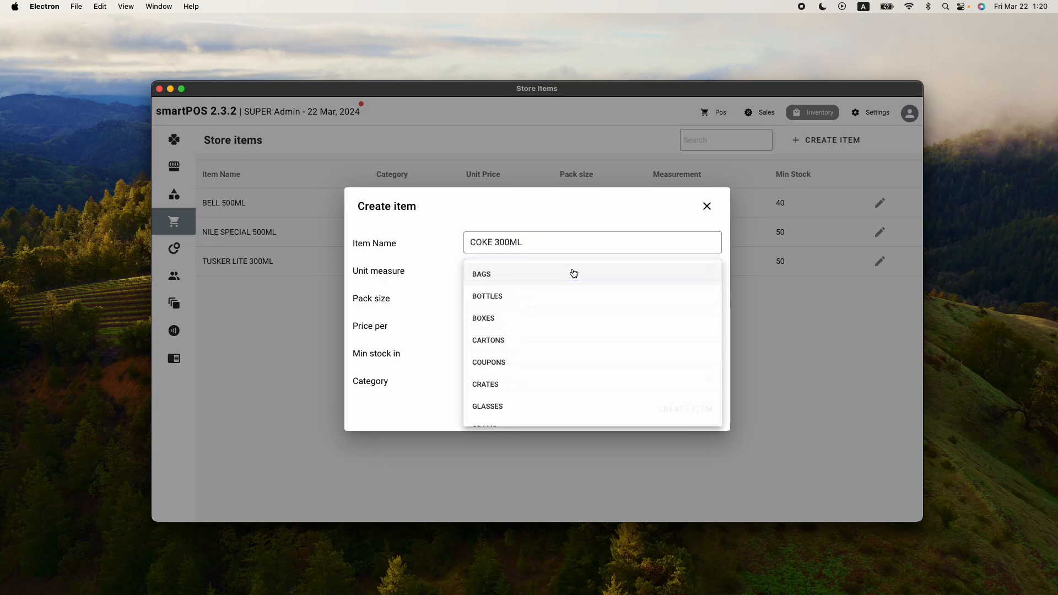
pyautogui.click(519, 298)
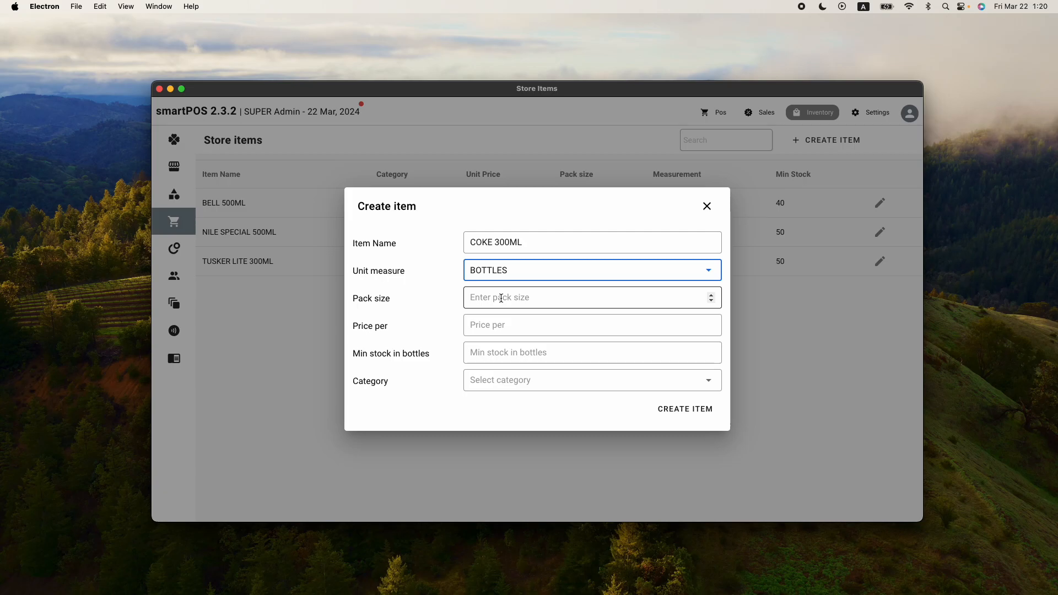
# Give the COKE 300ML item pack size 18, pack price 28000, minimum stock 20 and category SODAS, and create it
pyautogui.click(501, 298)
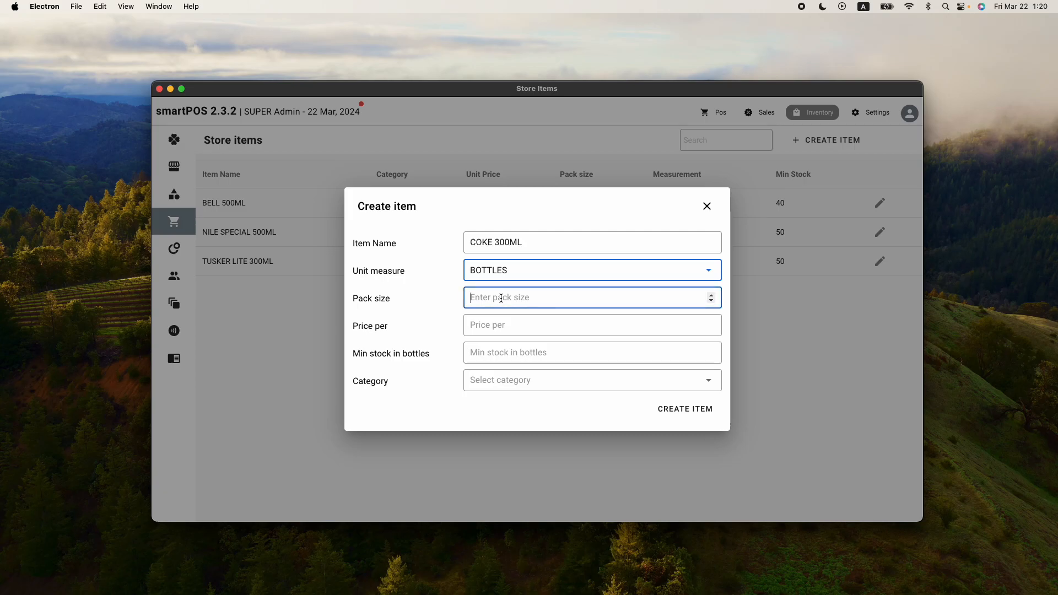
pyautogui.write('18')
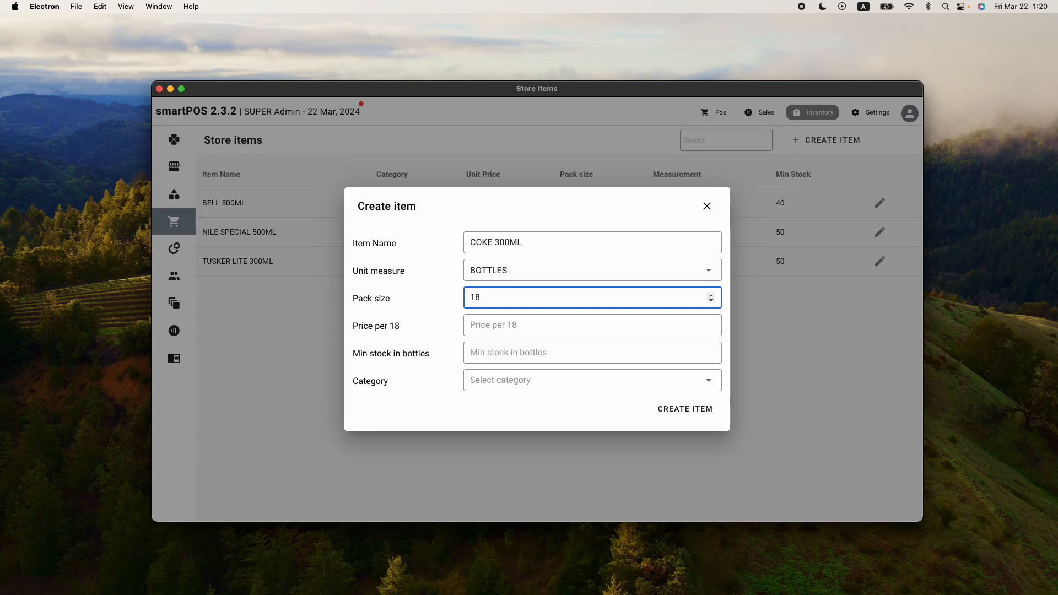
pyautogui.press('Tab')
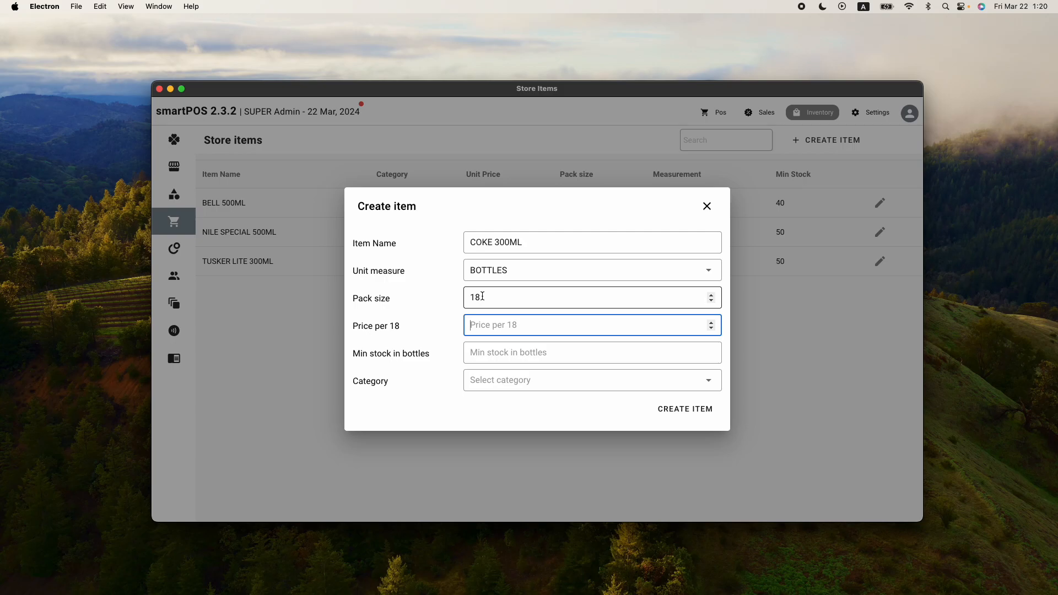
pyautogui.write('28000')
pyautogui.press('Tab')
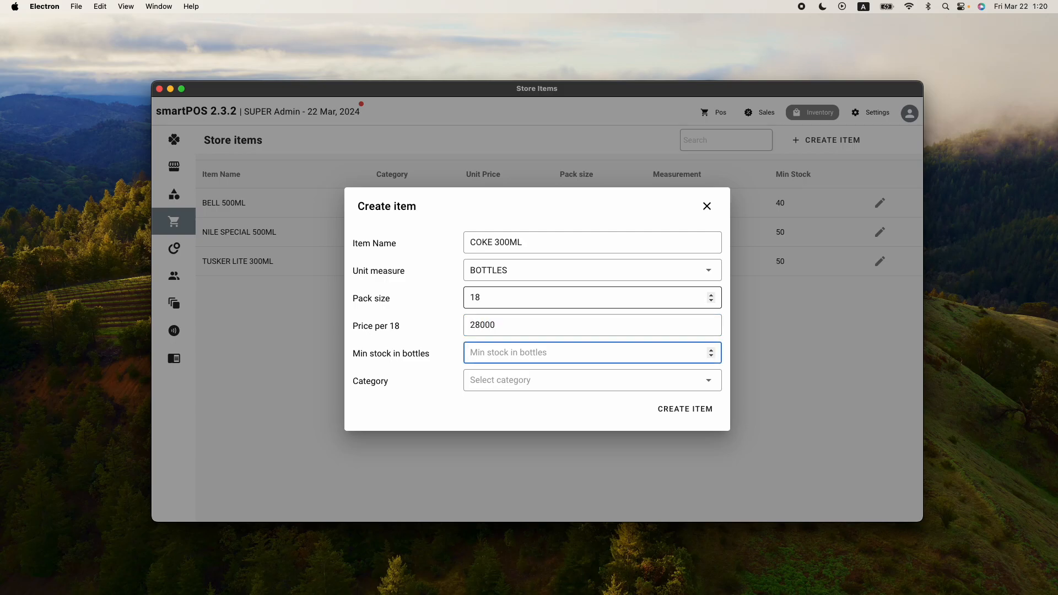
pyautogui.write('20')
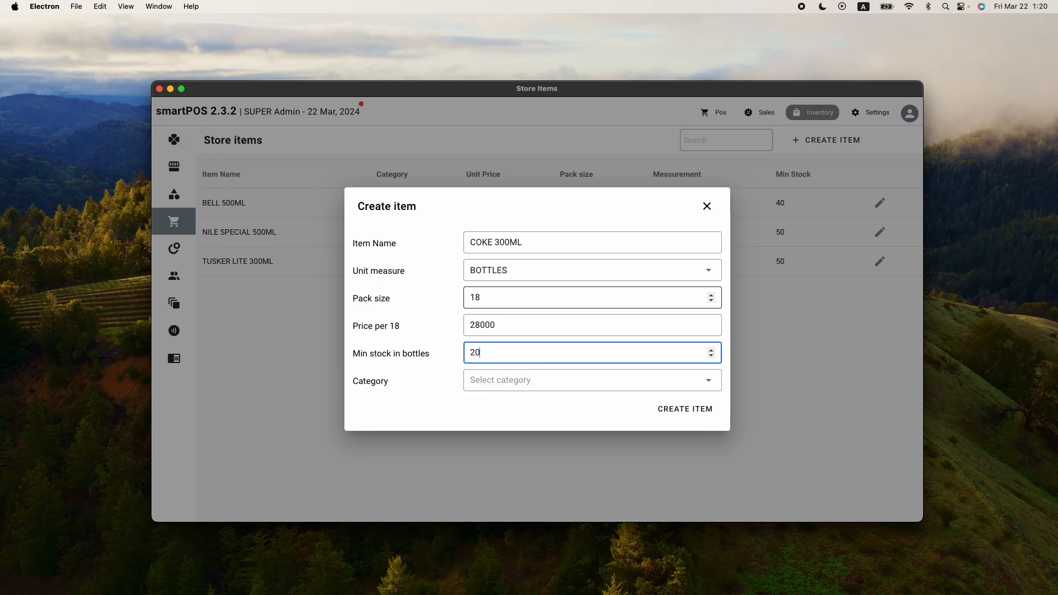
pyautogui.click(524, 380)
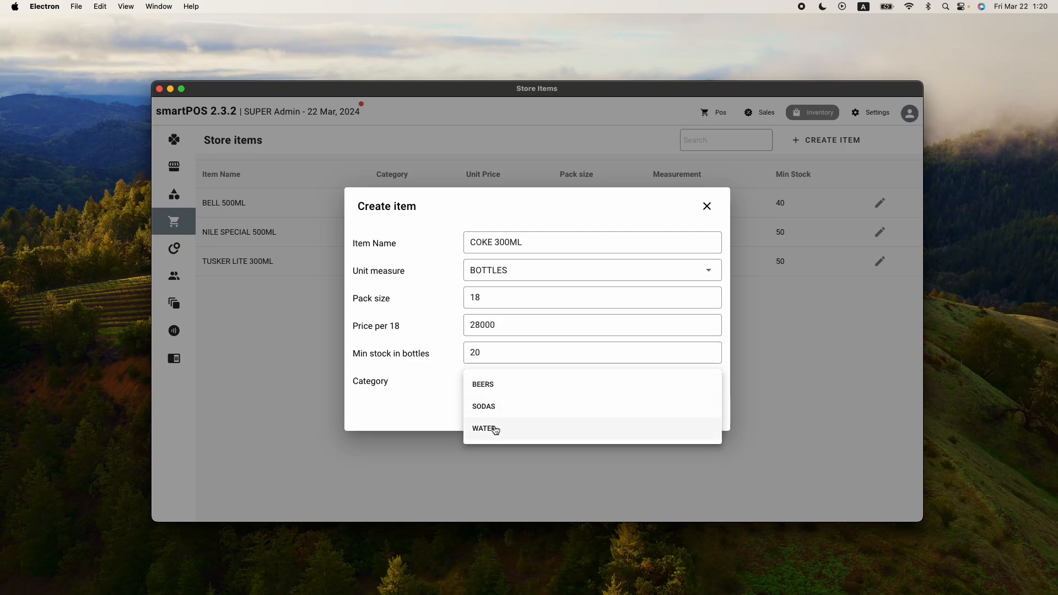
pyautogui.click(495, 406)
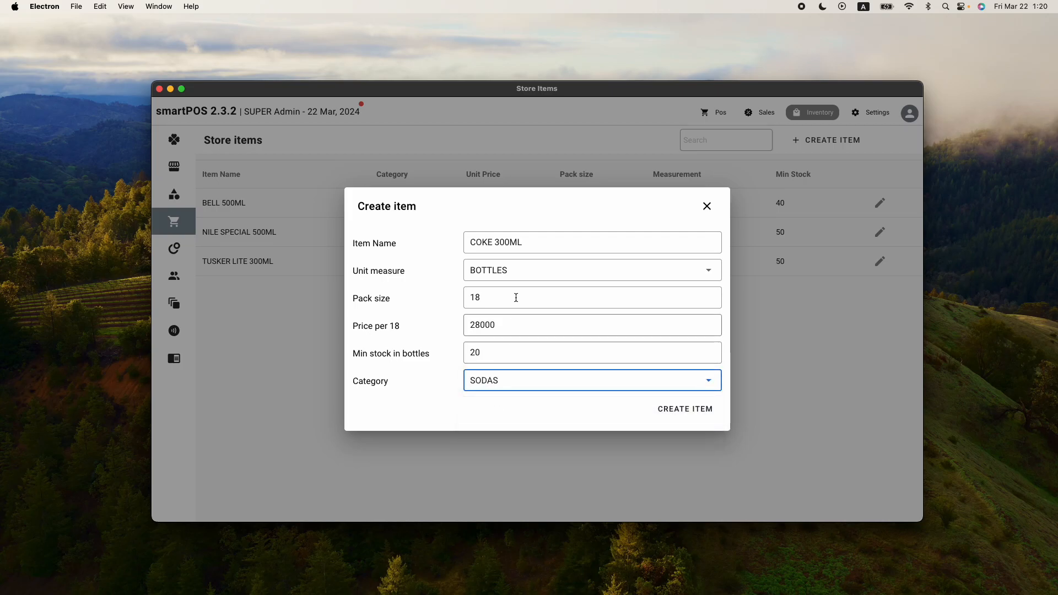
pyautogui.click(482, 243)
pyautogui.doubleClick(482, 243)
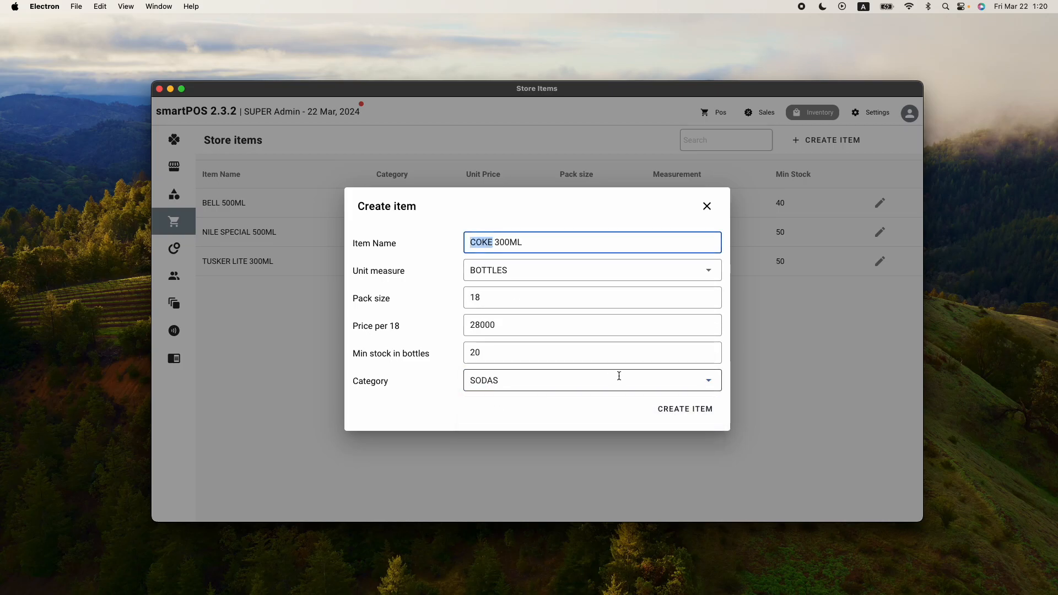
pyautogui.click(672, 409)
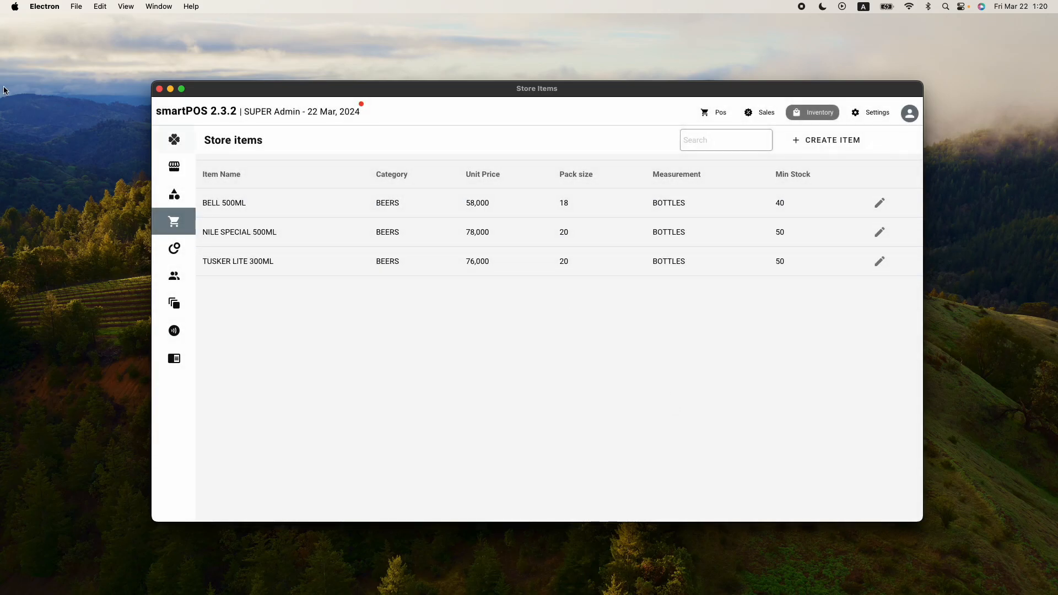
# Leave the store items and reopen the inventory's purchase items list to check for the COKE 300ML item
pyautogui.click(761, 118)
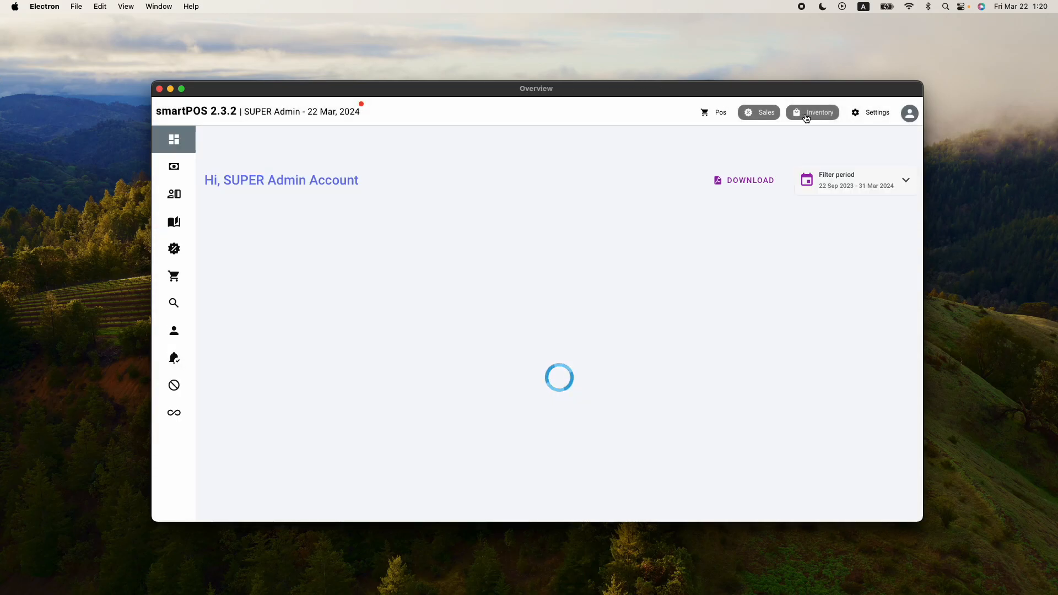
pyautogui.click(803, 117)
pyautogui.moveTo(195, 316)
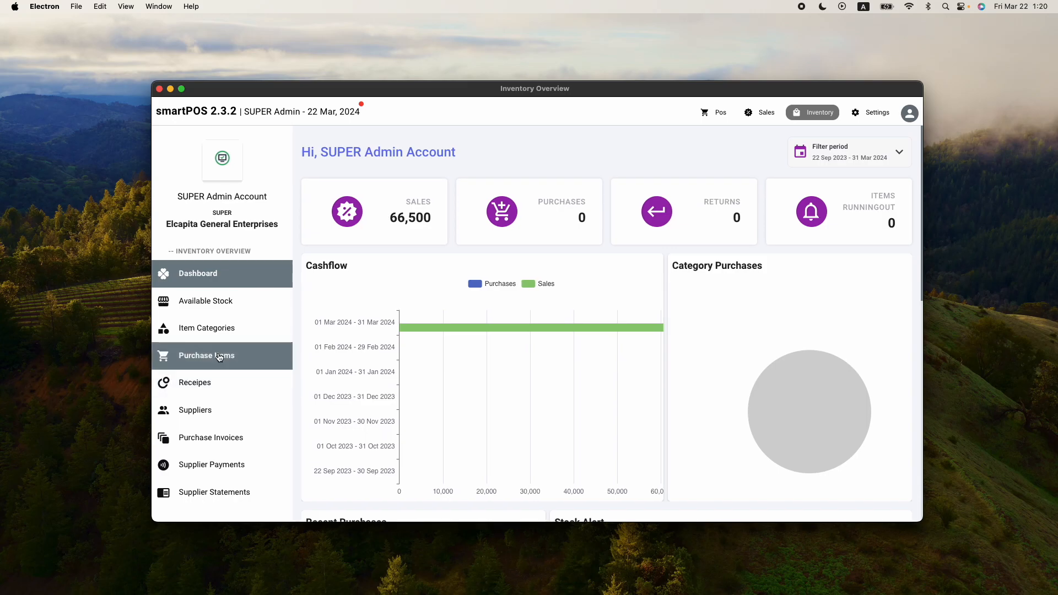
pyautogui.click(231, 351)
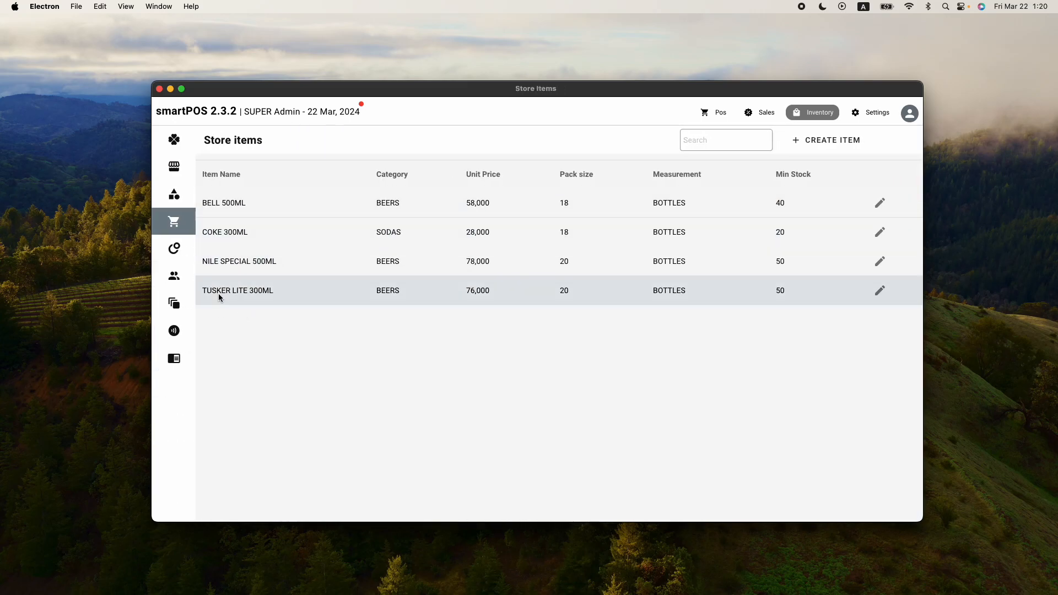
# Start a new store item named SPRITE 300ML with BOTTLES as its unit measure
pyautogui.click(826, 141)
pyautogui.click(586, 248)
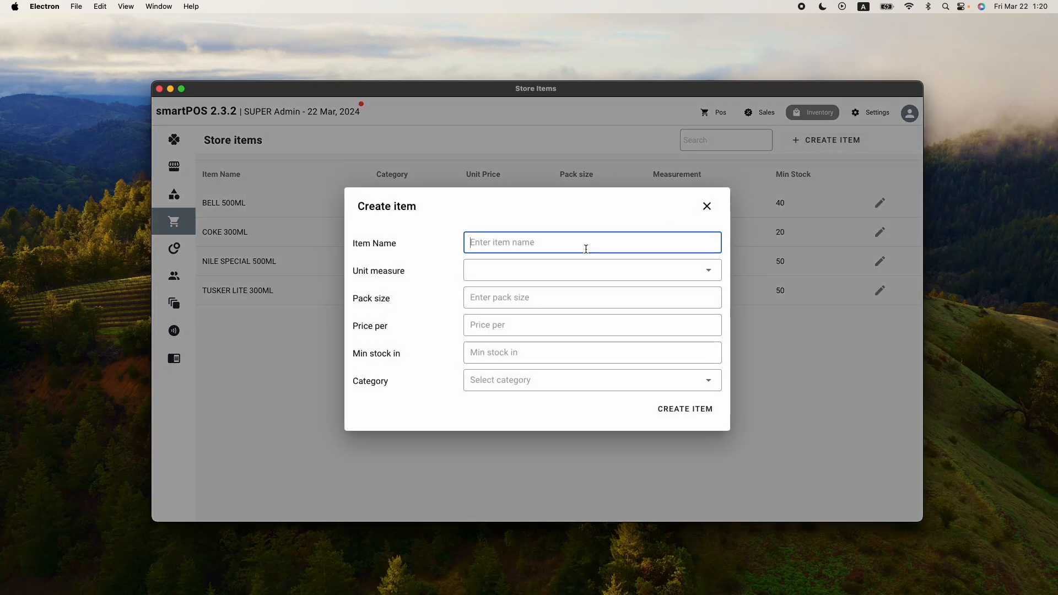
pyautogui.write('SPRITE 300ML')
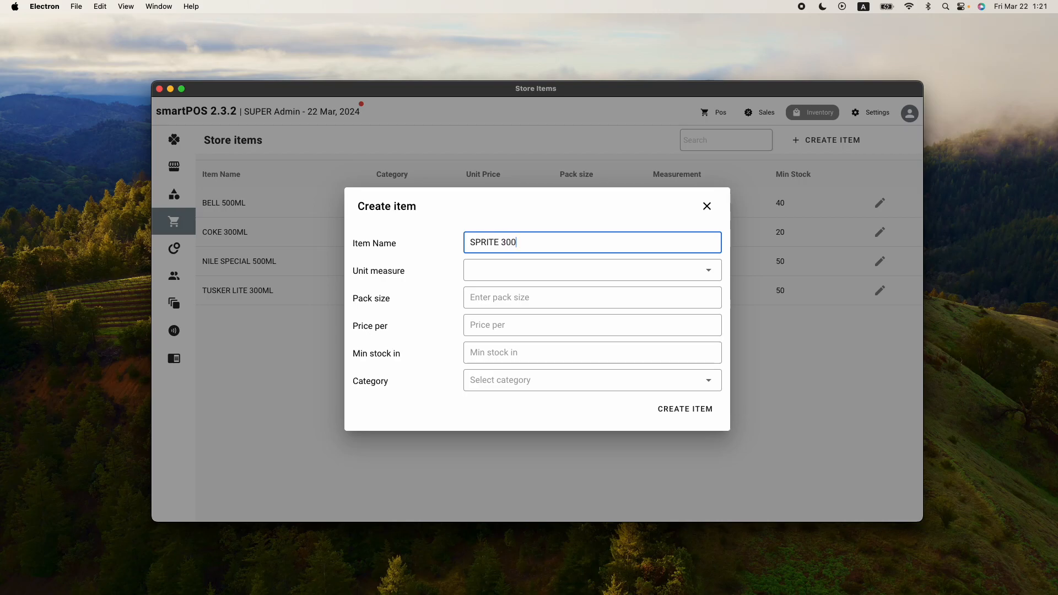
pyautogui.press('Tab')
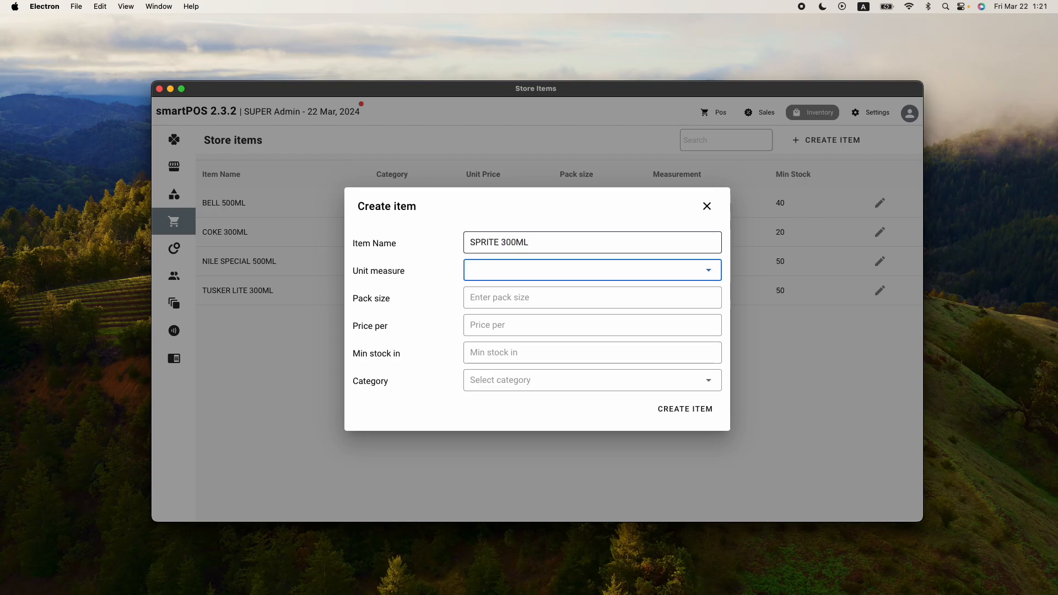
pyautogui.click(569, 268)
pyautogui.click(515, 299)
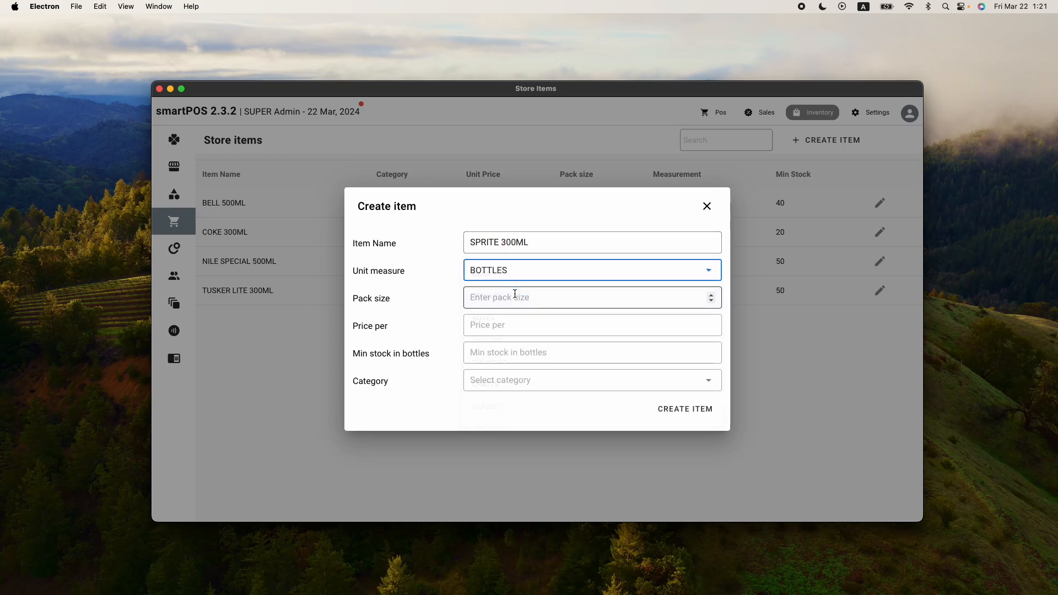
# Give the SPRITE 300ML item a pack size of 18 and a pack price of 28000
pyautogui.click(525, 305)
pyautogui.write('28')
pyautogui.press('BackSpace')
pyautogui.press('BackSpace')
pyautogui.write('18')
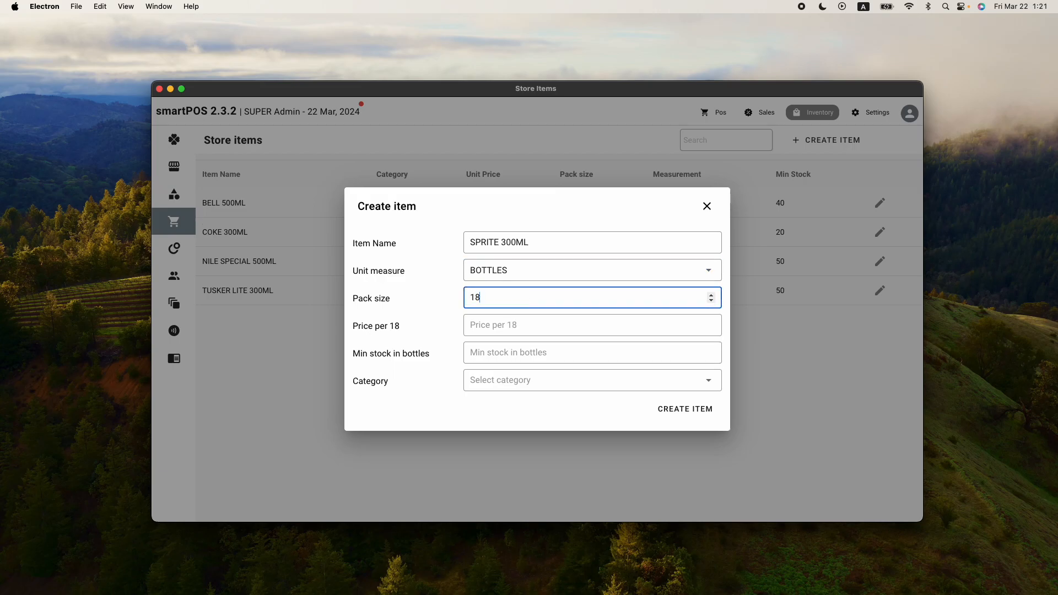
pyautogui.press('Tab')
pyautogui.write('28000')
pyautogui.press('Tab')
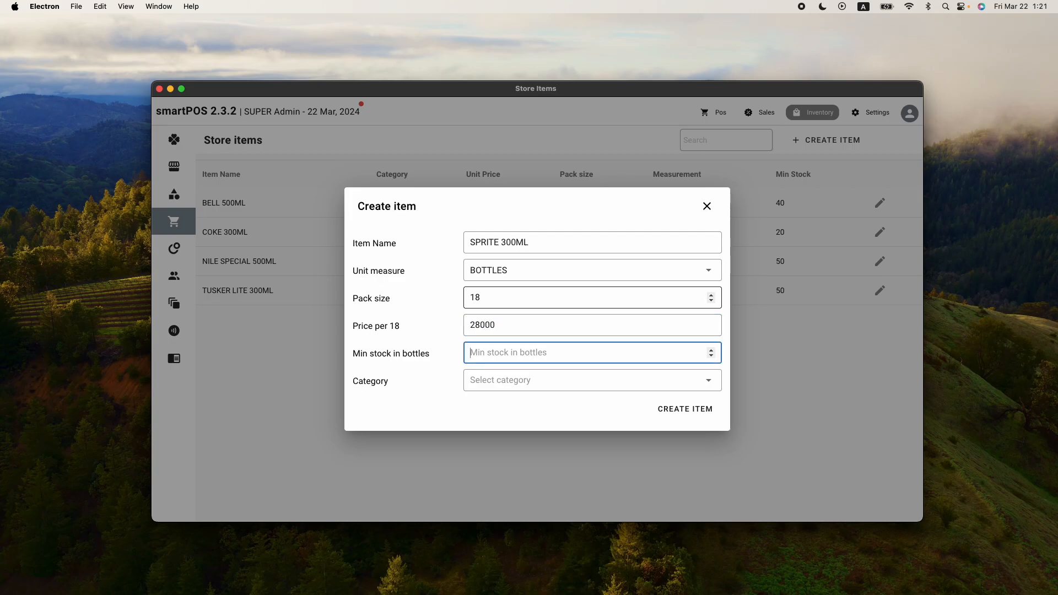
# Set the SPRITE 300ML minimum stock to 30 and its category to SODAS, and create the item
pyautogui.write('3')
pyautogui.press('Tab')
pyautogui.press('Down')
pyautogui.press('Down')
pyautogui.press('Down')
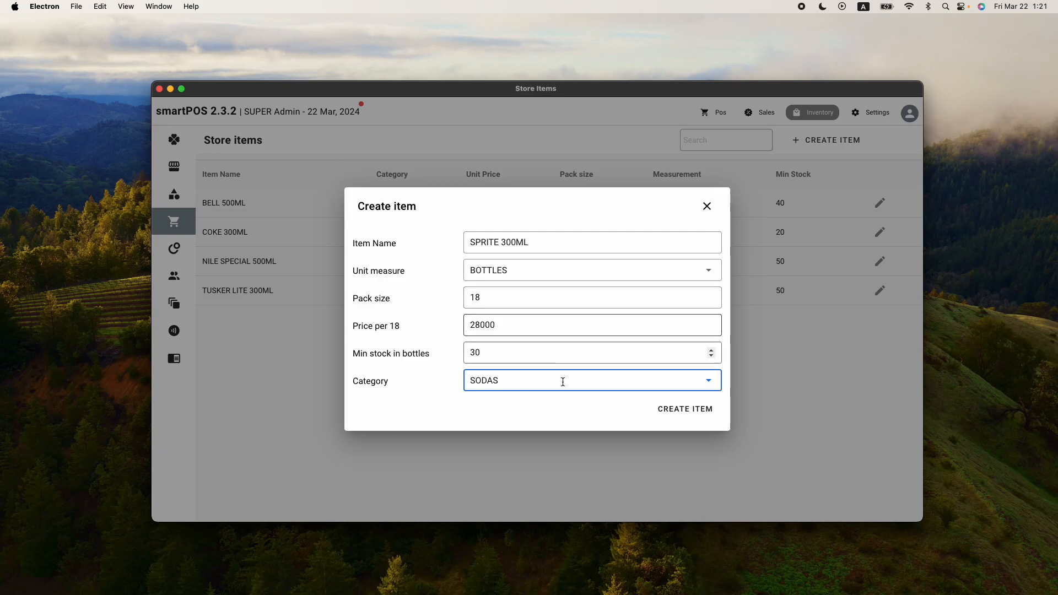
pyautogui.click(679, 408)
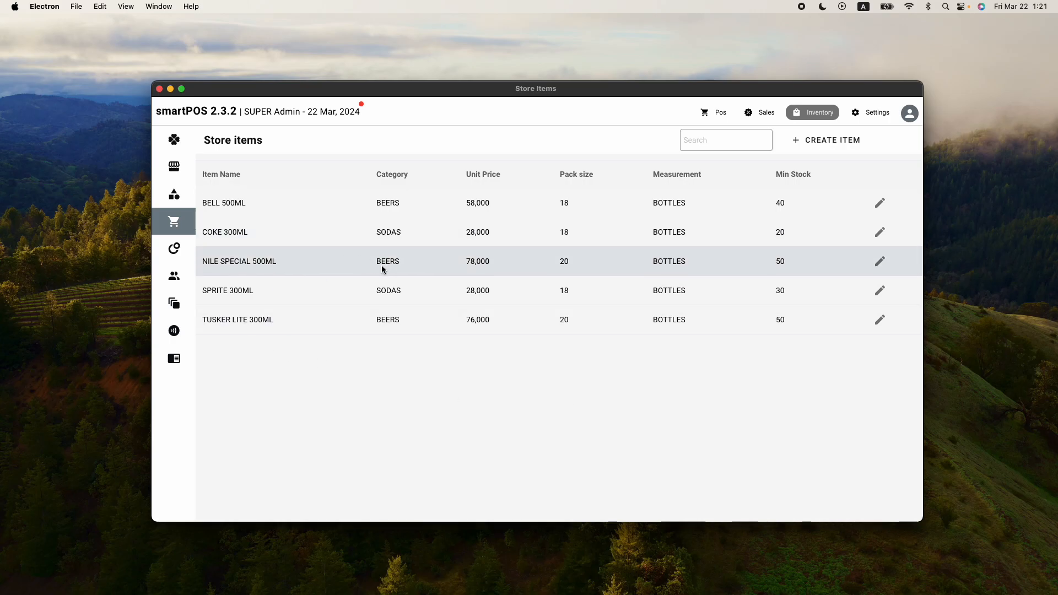
# Check the SODAS items on the point-of-sale menu and return to the inventory's purchase items list
pyautogui.click(715, 113)
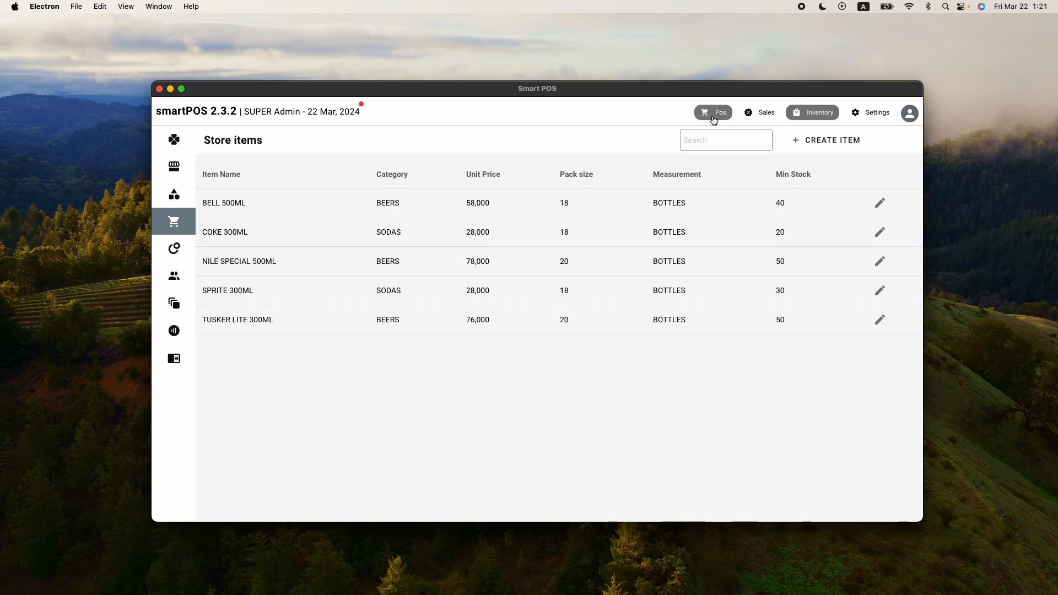
pyautogui.click(497, 175)
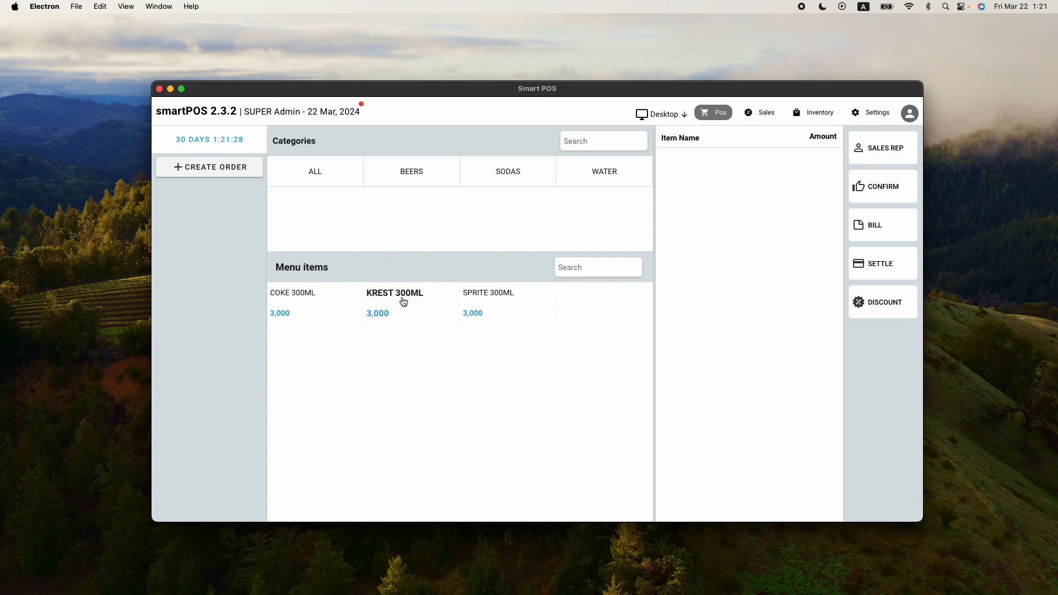
pyautogui.click(806, 118)
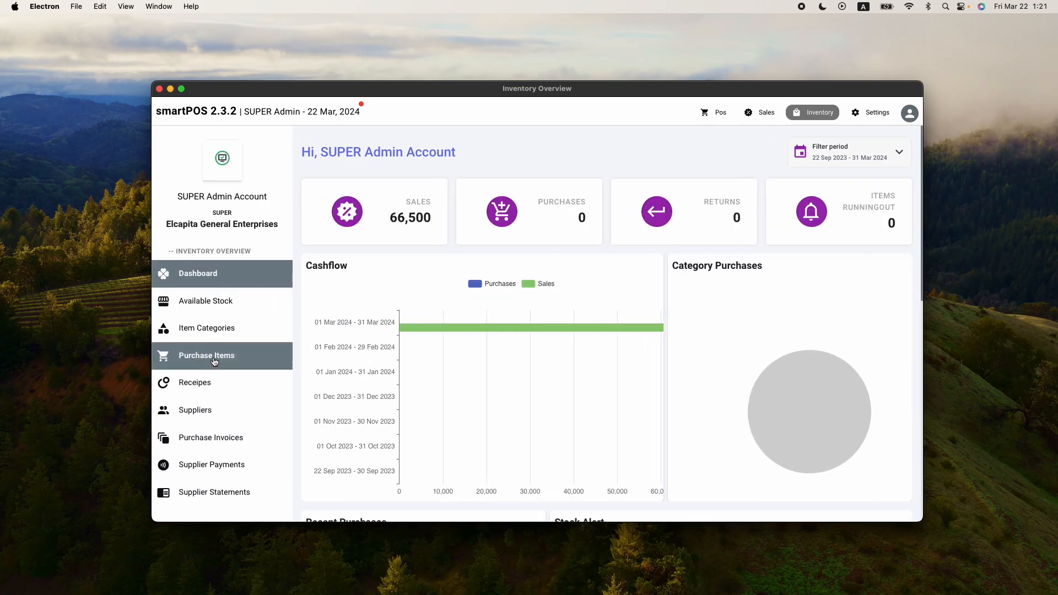
pyautogui.click(204, 362)
# Start a new store item named KREST 300ML with BOTTLES as its unit measure
pyautogui.click(812, 139)
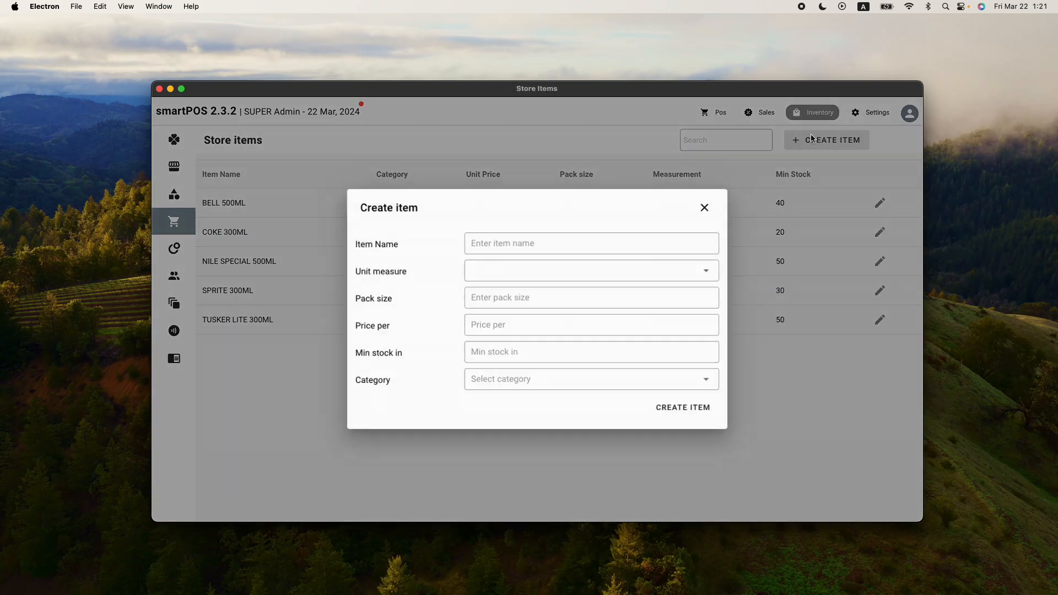
pyautogui.write('KREST 300ML')
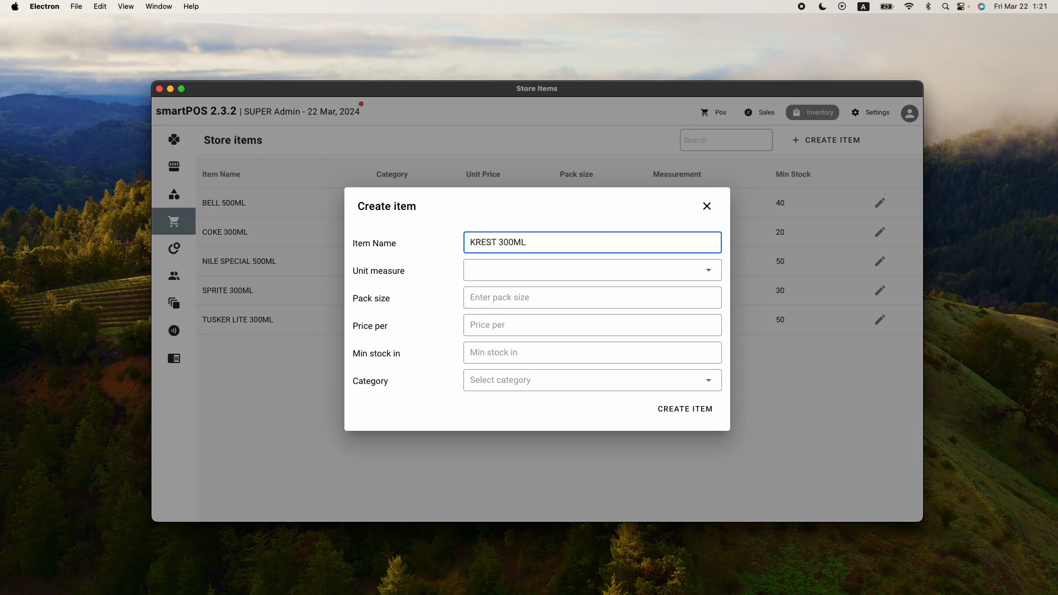
pyautogui.click(512, 271)
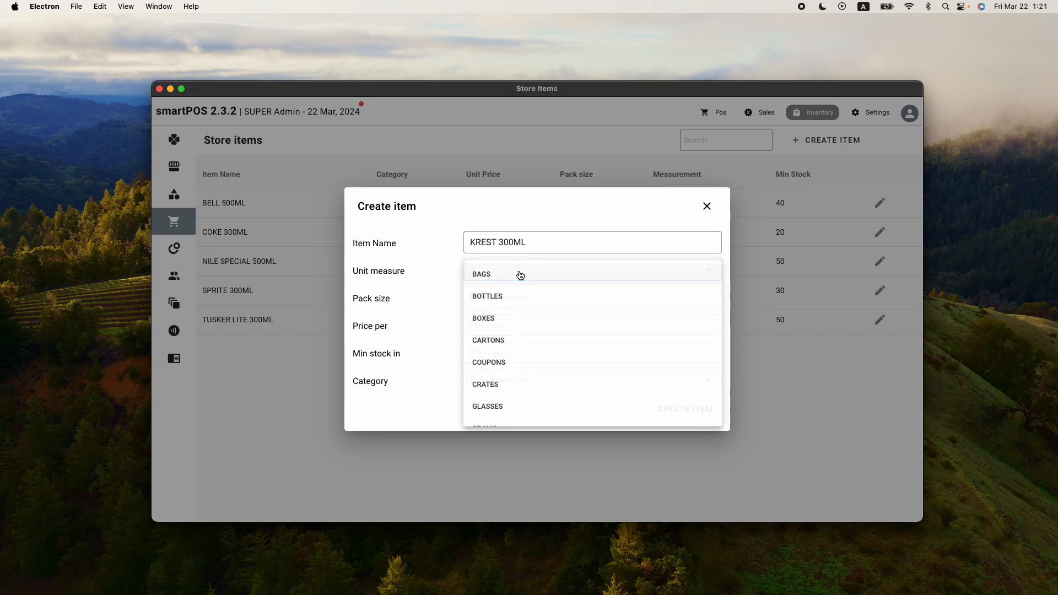
pyautogui.click(507, 304)
# Give the KREST 300ML item pack size 18, pack price 28000, minimum stock 32 and category SODAS, and create it
pyautogui.click(496, 298)
pyautogui.write('18')
pyautogui.press('Tab')
pyautogui.write('28000')
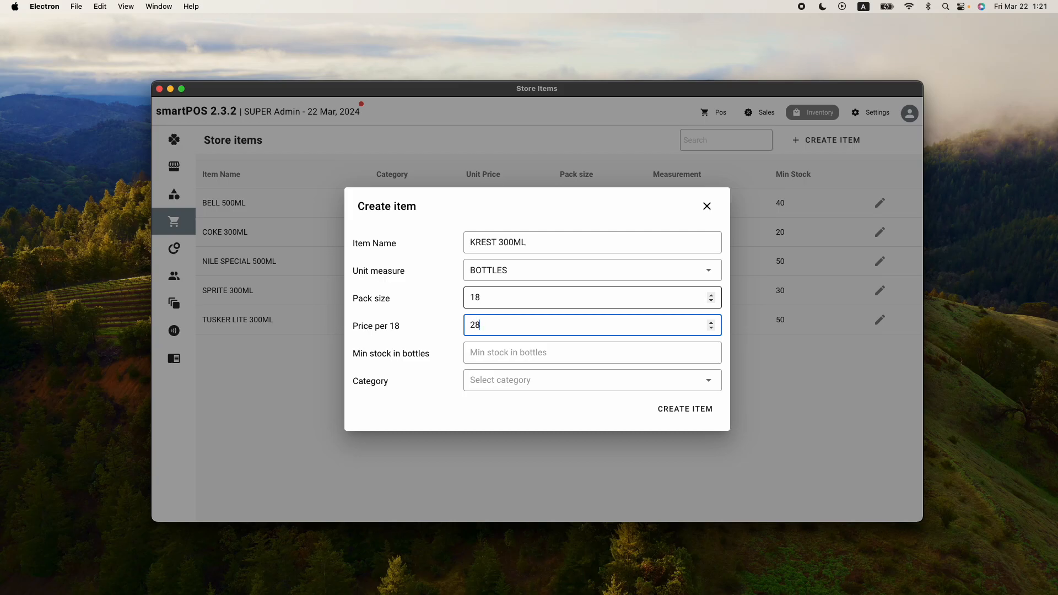
pyautogui.press('Tab')
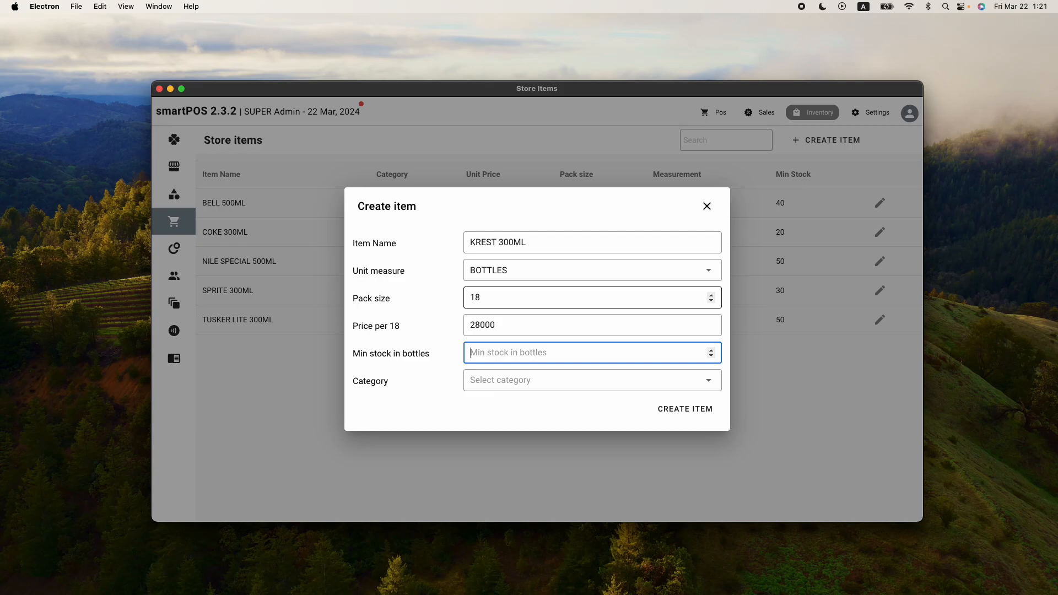
pyautogui.write('32')
pyautogui.click(564, 383)
pyautogui.click(529, 411)
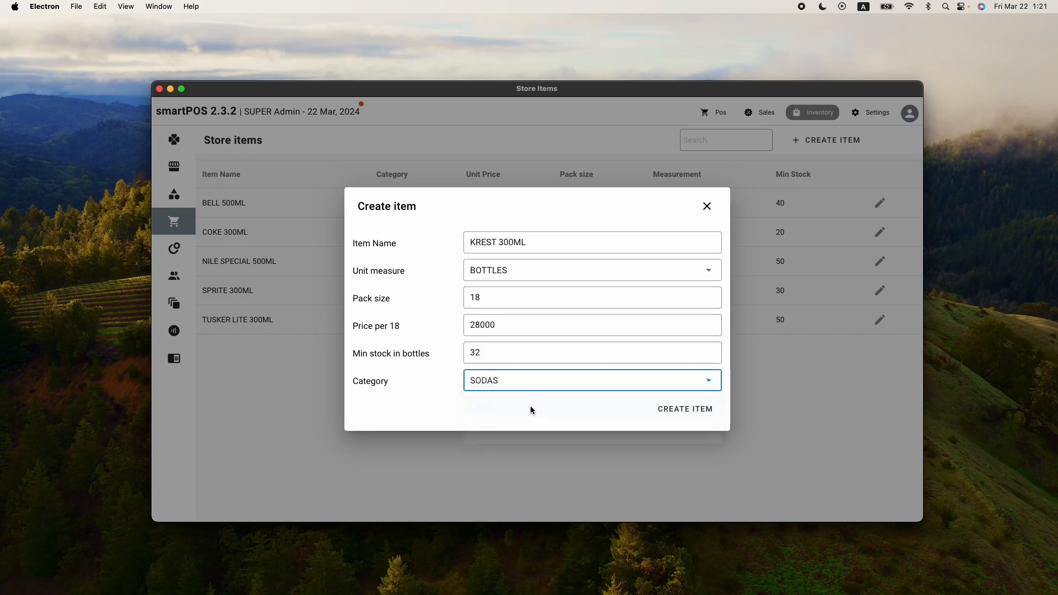
pyautogui.click(680, 410)
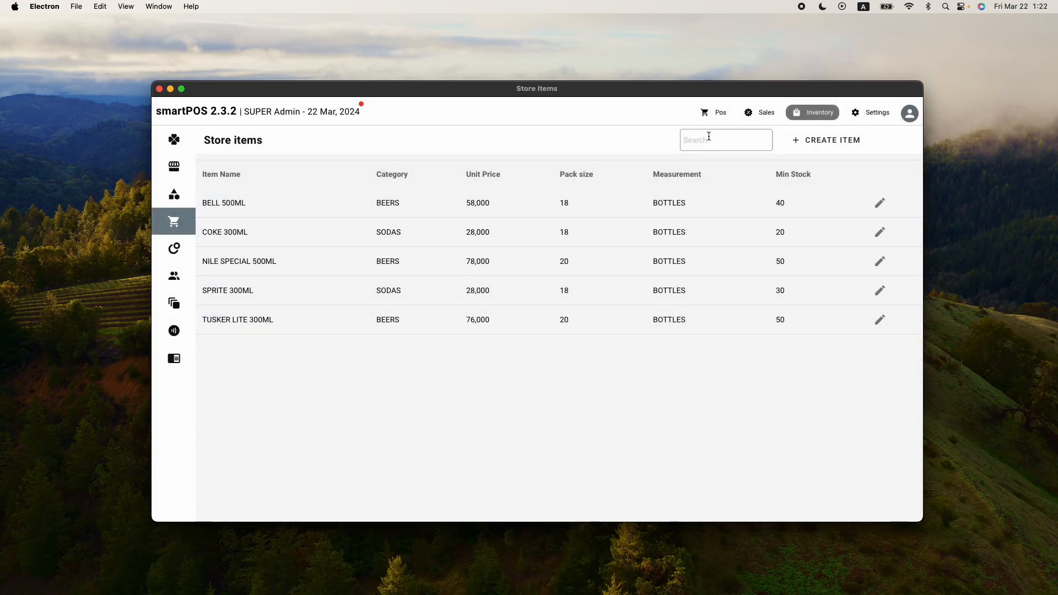
# Review the SODAS and WATER items on the point-of-sale menu and reopen the inventory's purchase items list
pyautogui.click(711, 112)
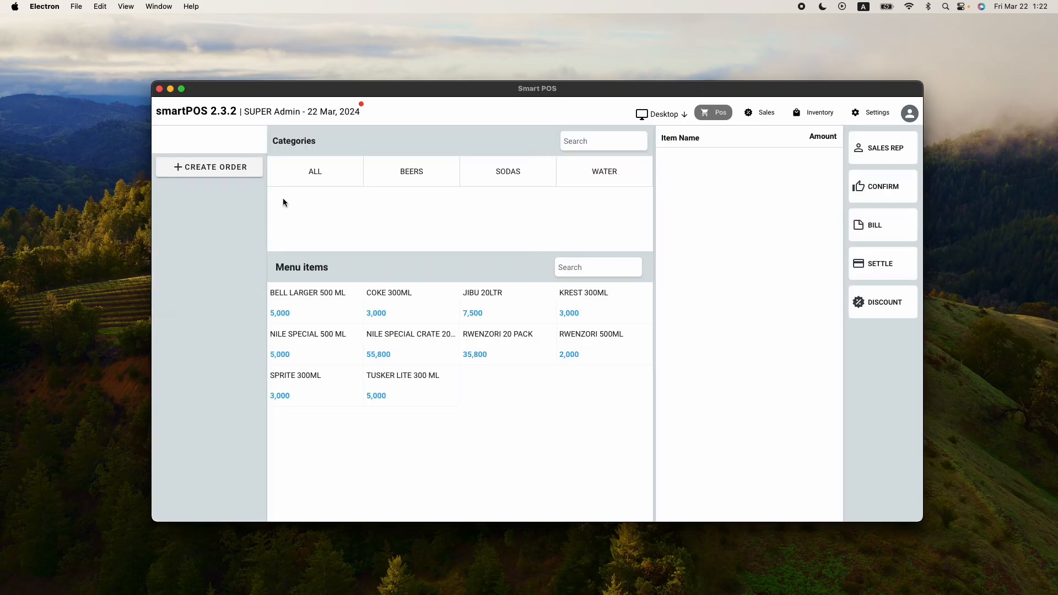
pyautogui.click(495, 175)
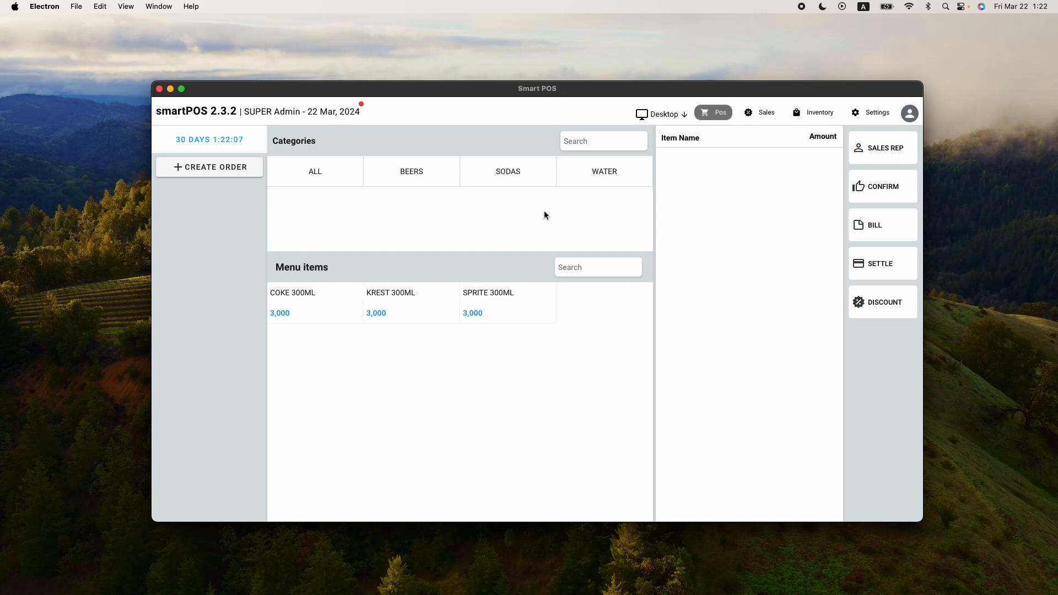
pyautogui.click(600, 172)
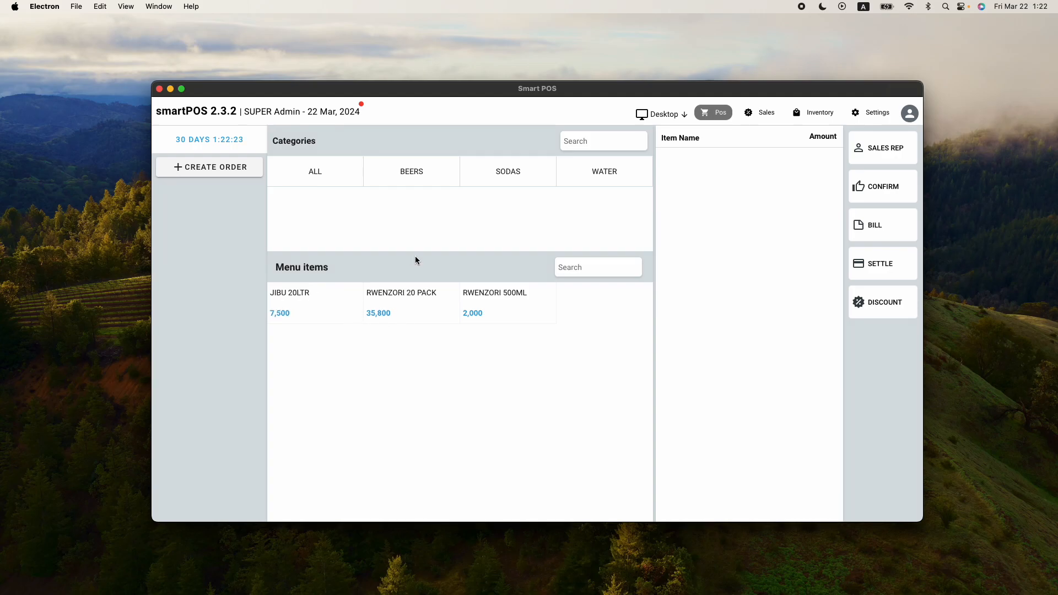
pyautogui.click(820, 112)
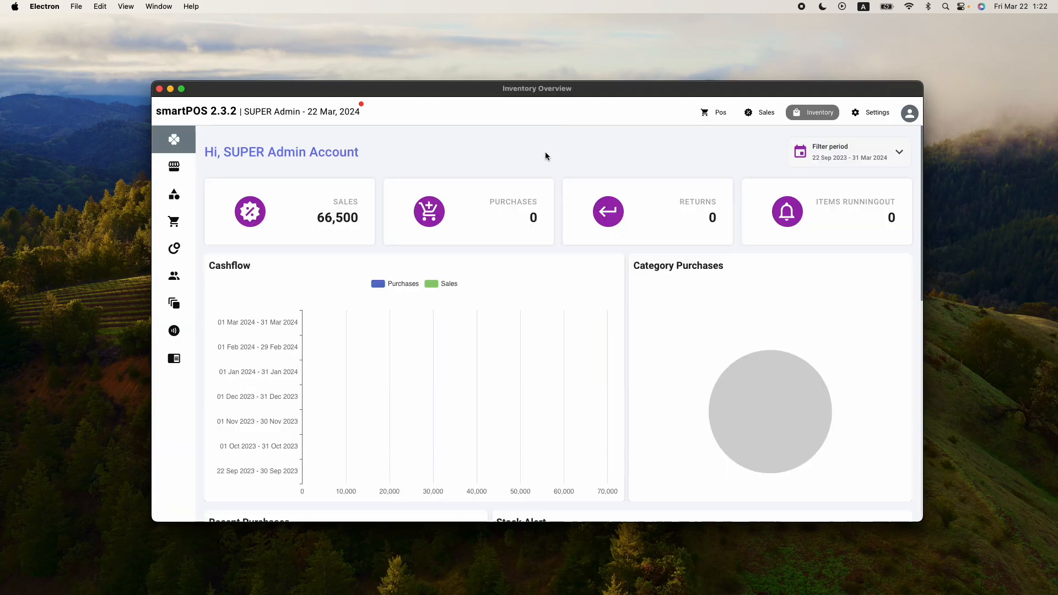
pyautogui.click(214, 363)
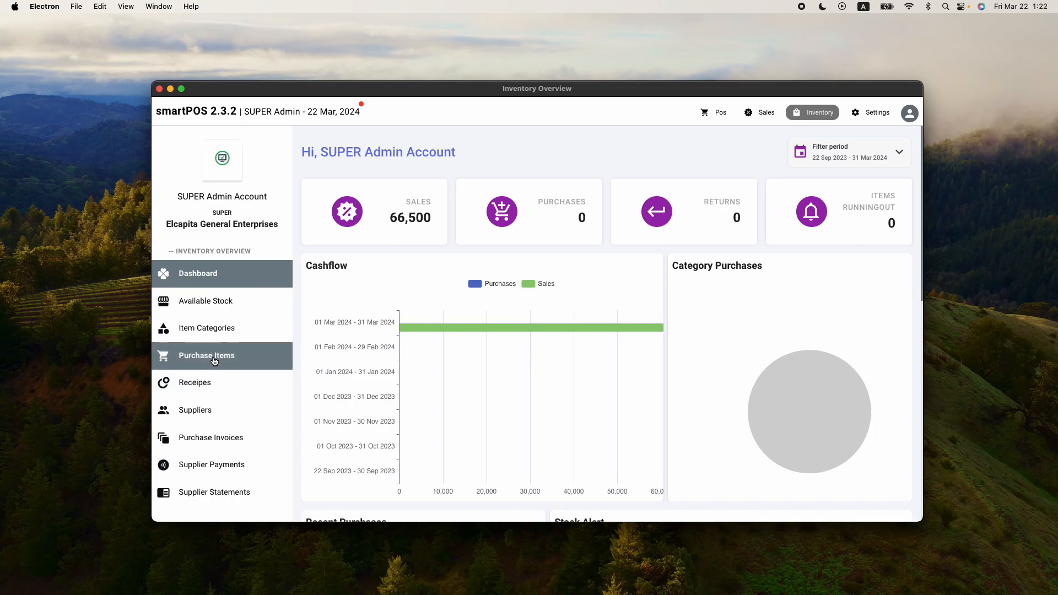
# Start a new store item named RWENZORI 500ML with BOXES as its unit measure
pyautogui.click(799, 140)
pyautogui.click(558, 244)
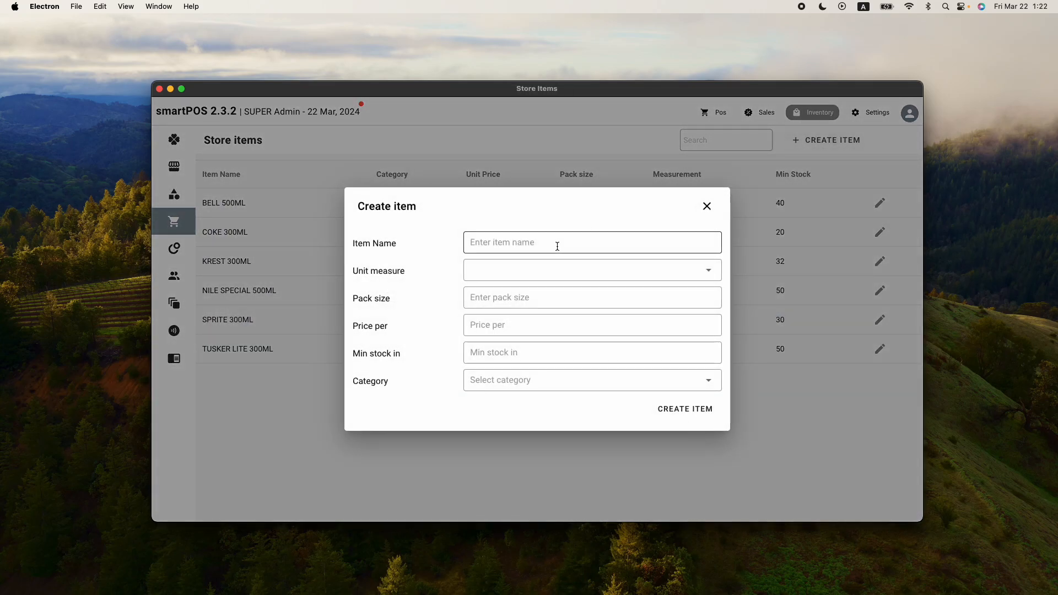
pyautogui.write('RWE')
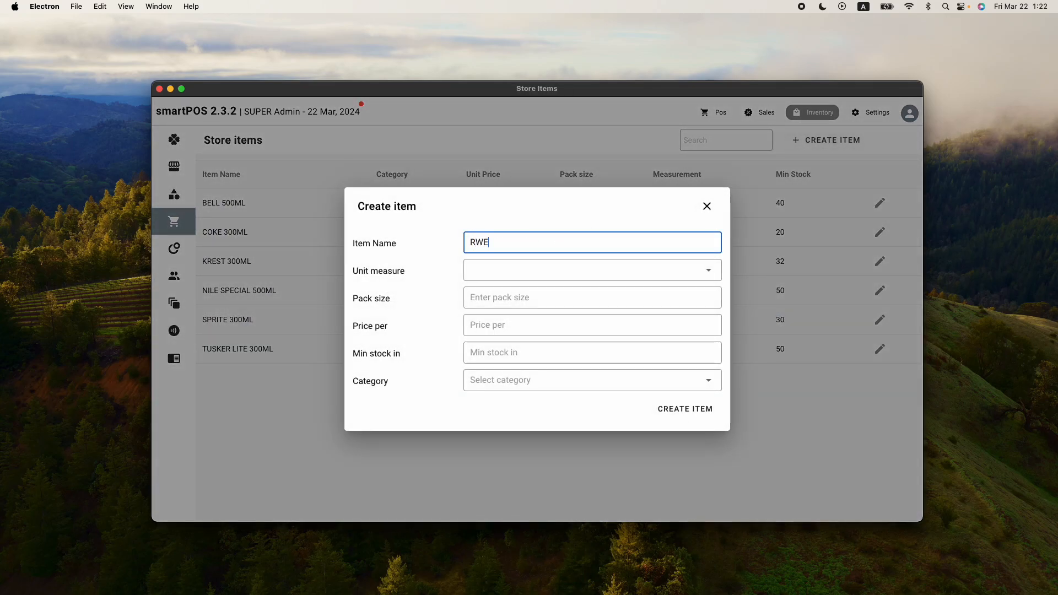
pyautogui.write('NZORI')
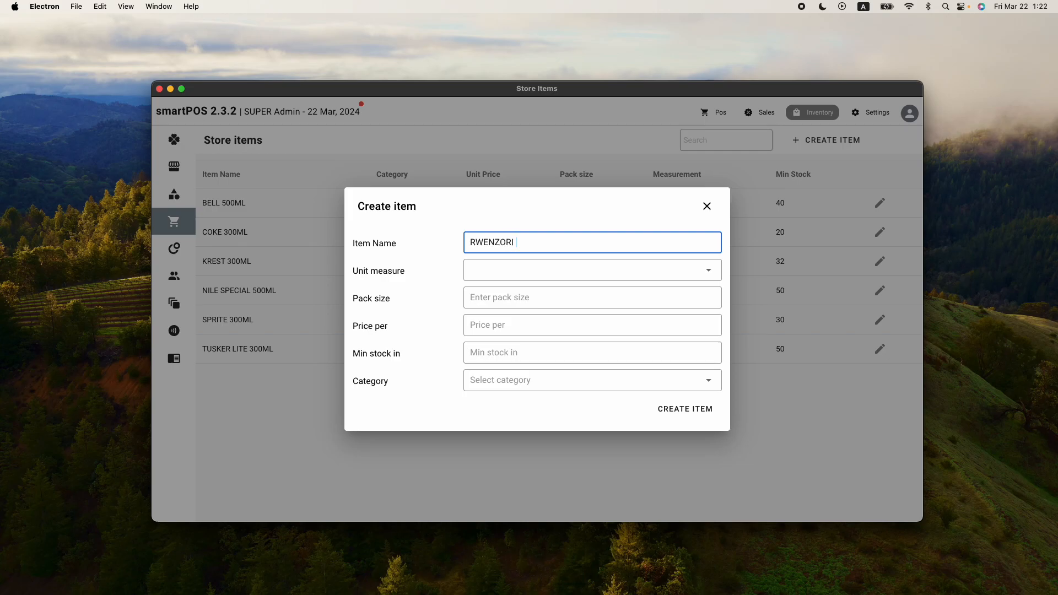
pyautogui.write(' 500ML')
pyautogui.click(560, 271)
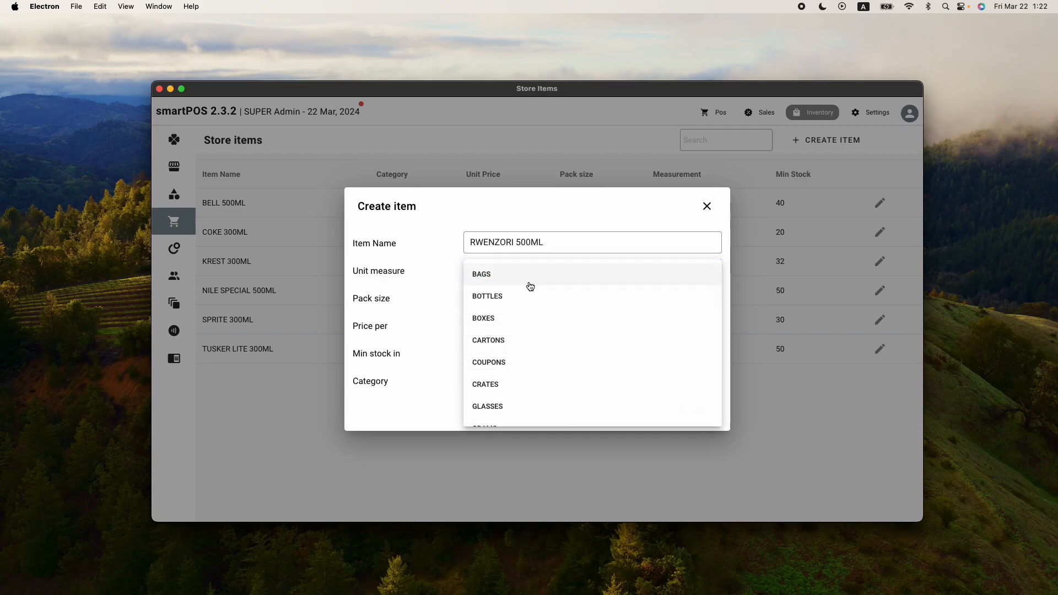
pyautogui.click(509, 326)
# Give the RWENZORI 500ML item pack size 20, pack price 18000, minimum stock 40 and category WATER, and create it
pyautogui.click(537, 298)
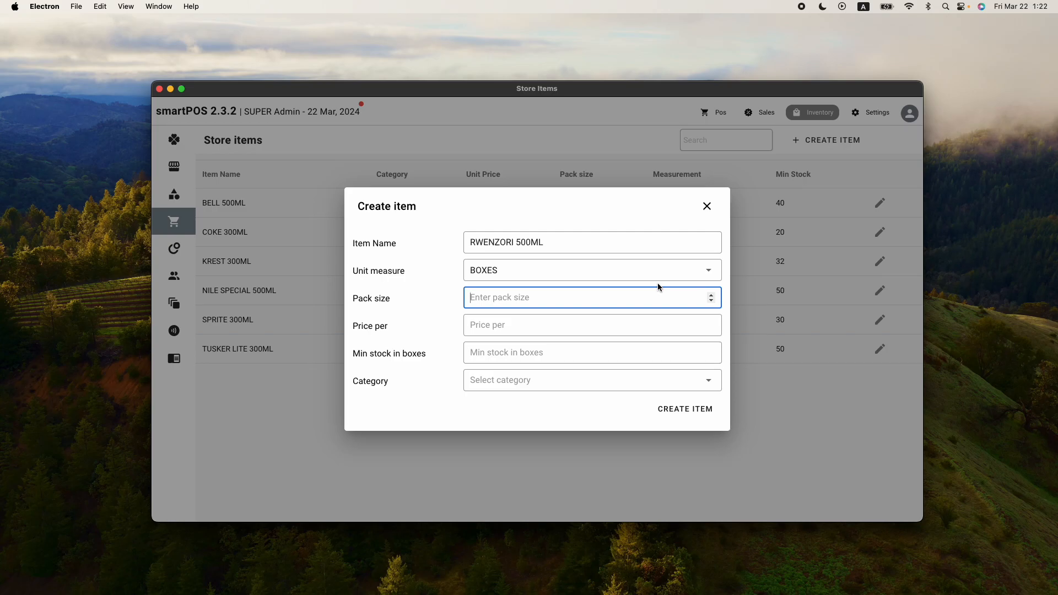
pyautogui.write('20')
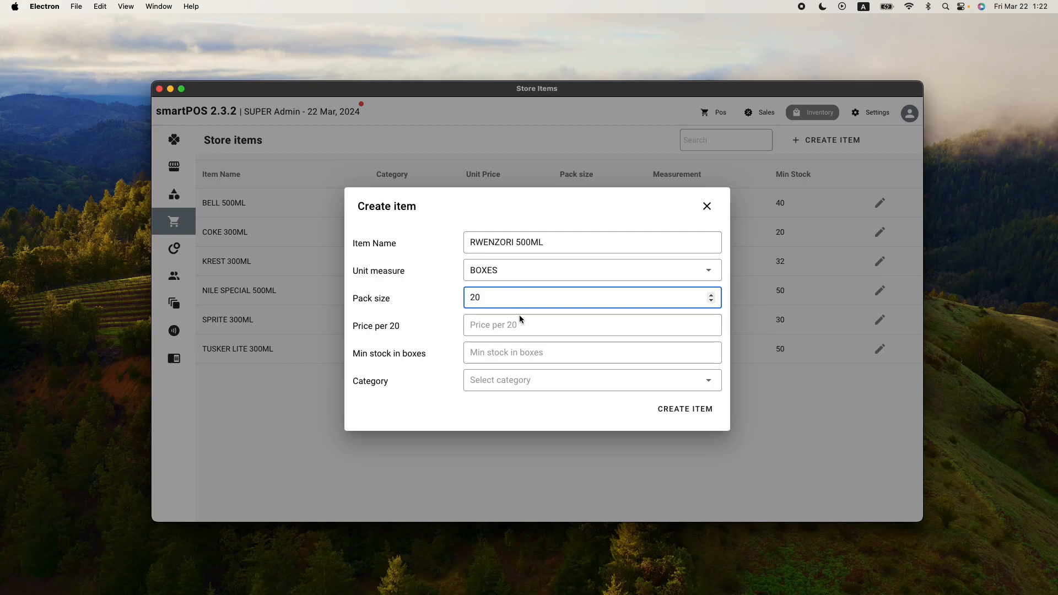
pyautogui.click(490, 328)
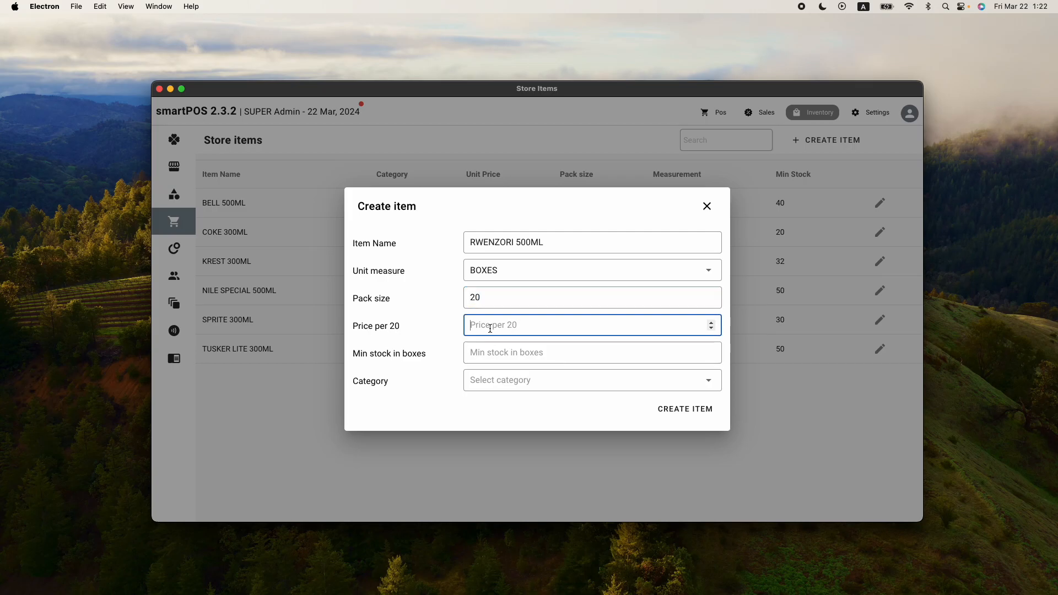
pyautogui.write('18000')
pyautogui.press('Tab')
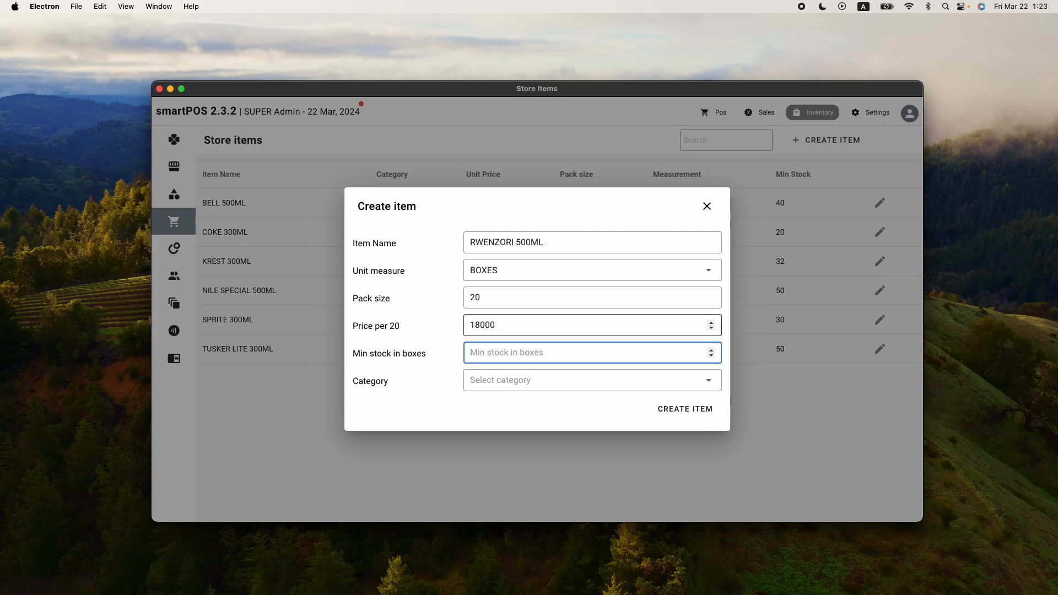
pyautogui.write('40')
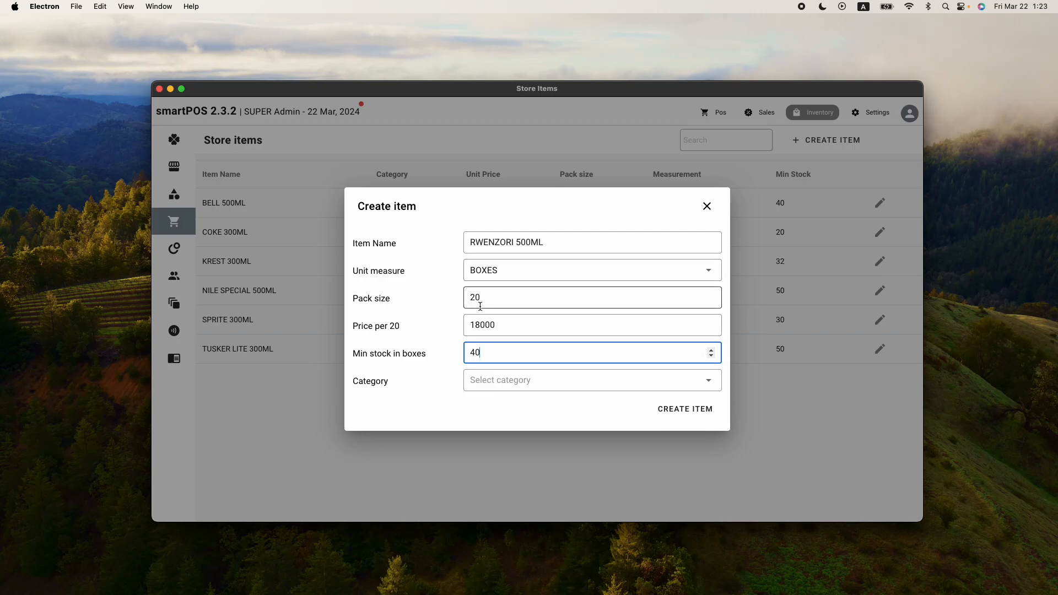
pyautogui.click(510, 386)
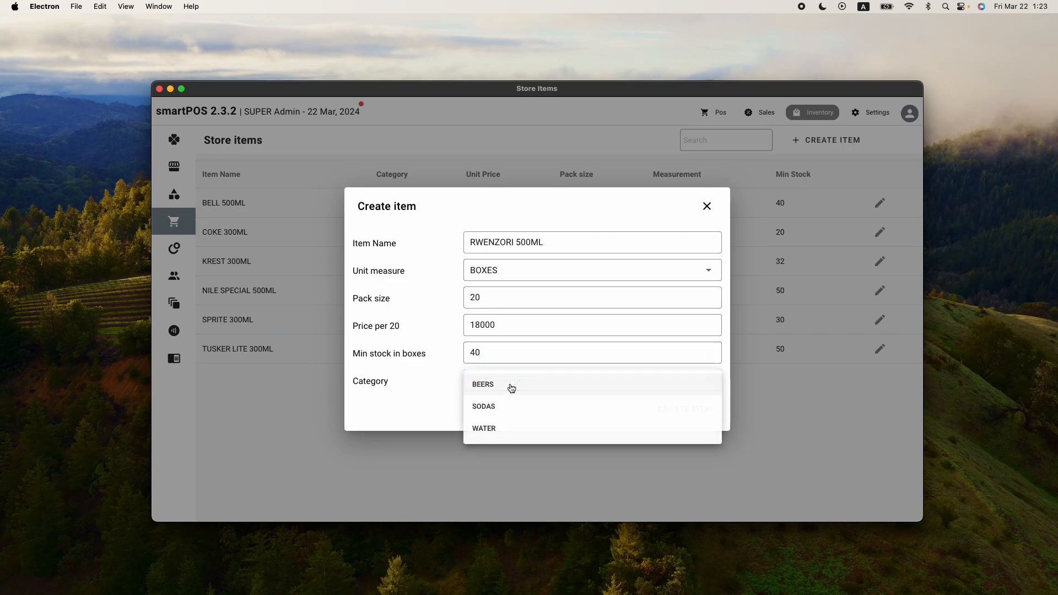
pyautogui.click(505, 431)
pyautogui.click(667, 409)
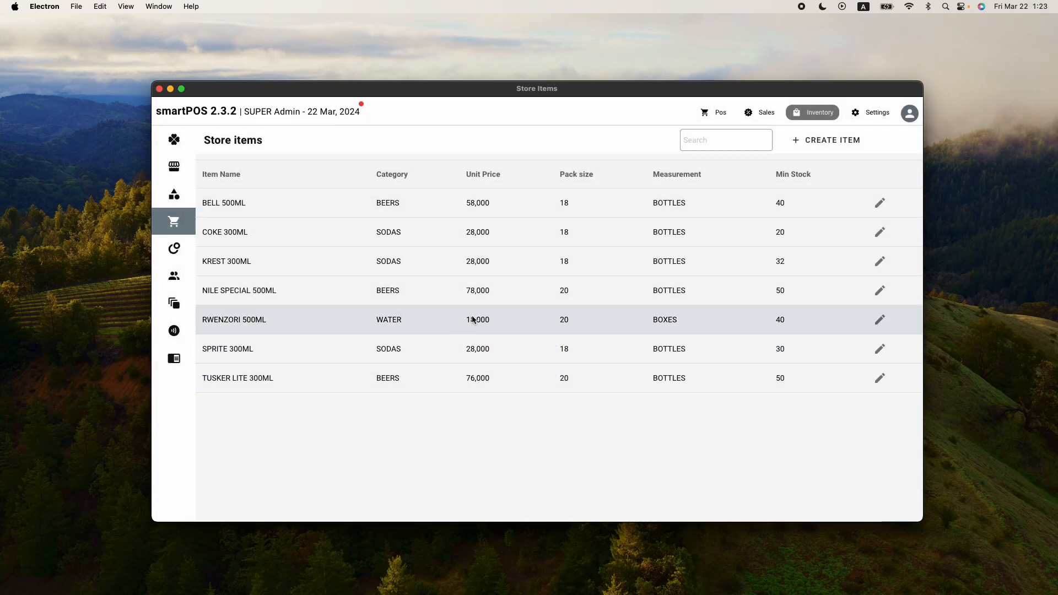
# Start a new store item named JIBU 20LTR with BOTTLES as its unit measure
pyautogui.click(834, 141)
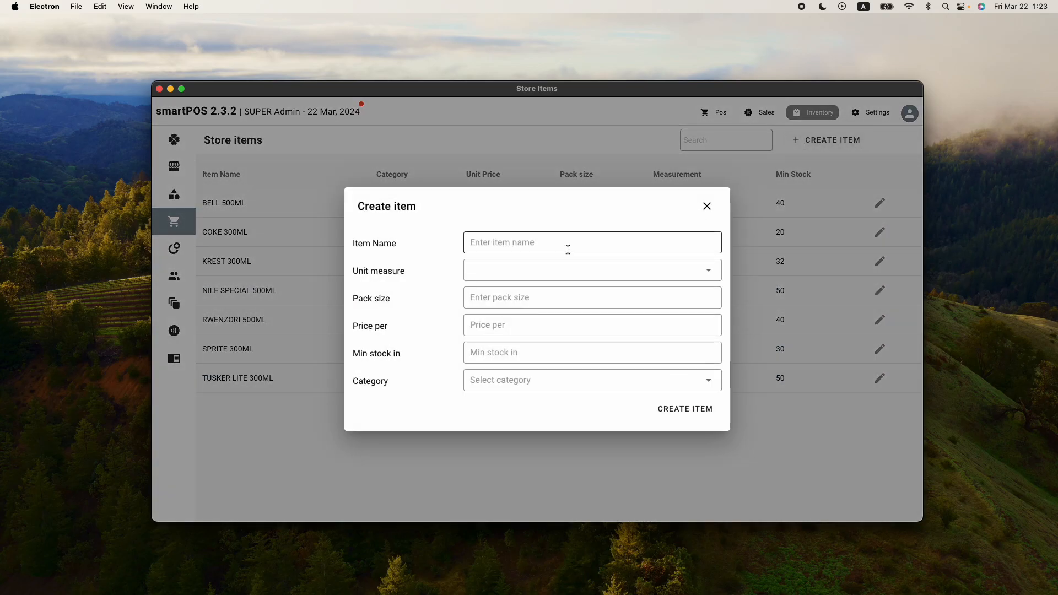
pyautogui.write('JIB')
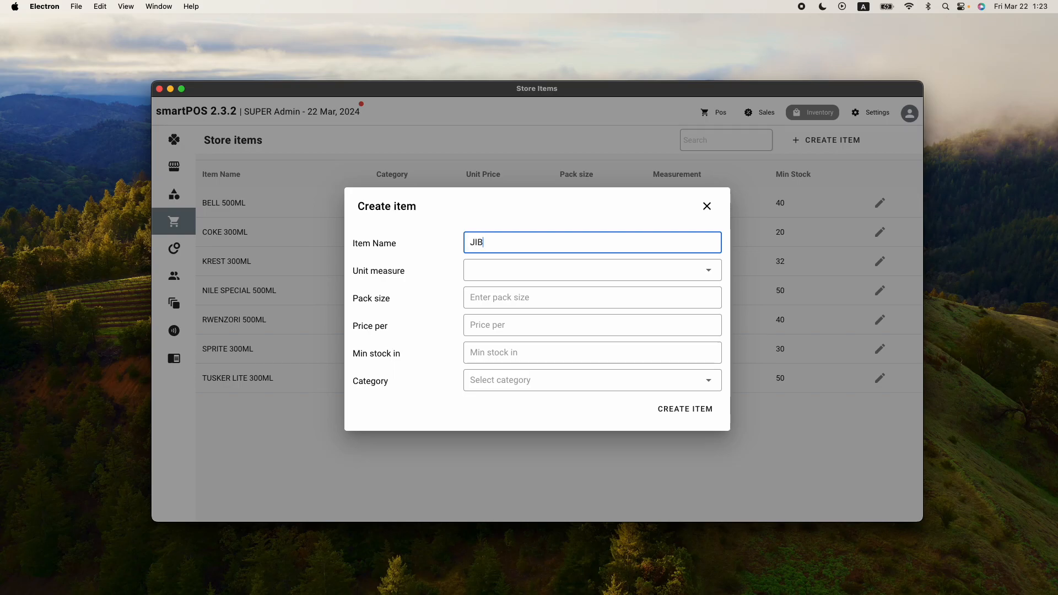
pyautogui.write('U 20LTR')
pyautogui.click(548, 270)
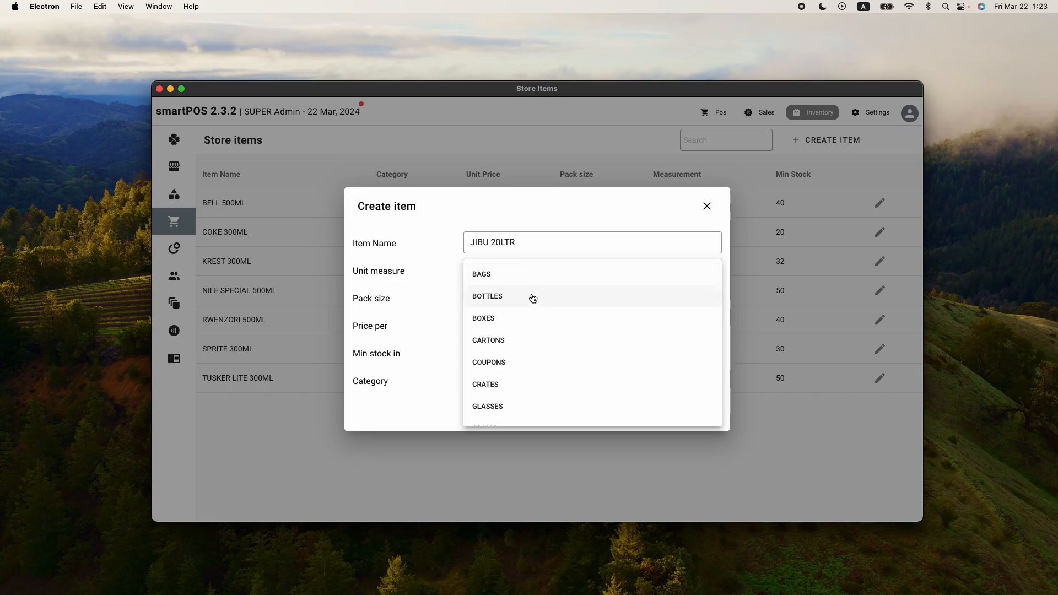
pyautogui.click(533, 299)
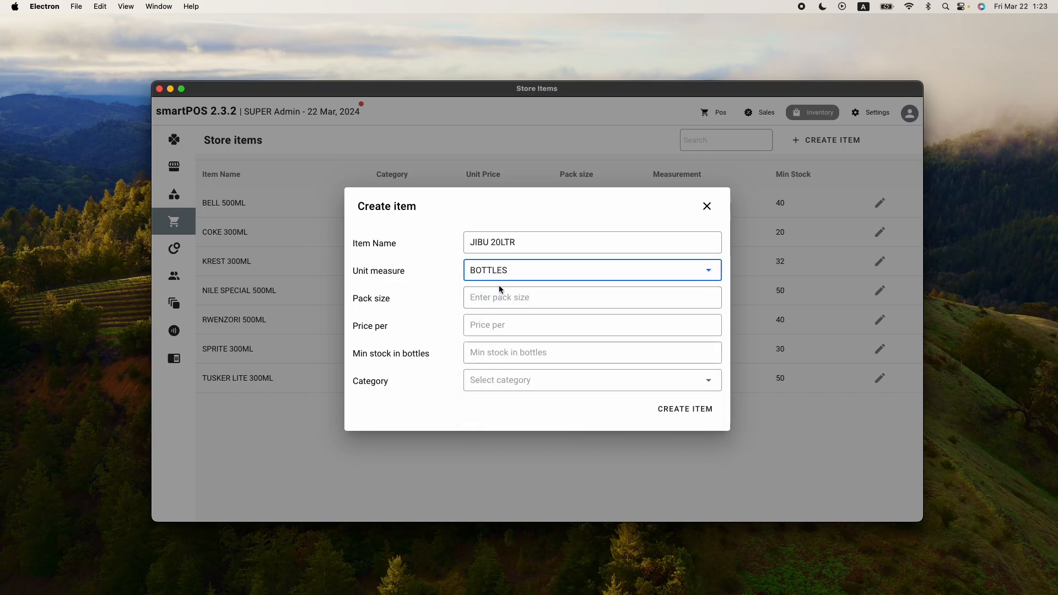
# Give the JIBU 20LTR item pack size 1, price 4000, minimum stock 20 and category WATER, and create it
pyautogui.click(504, 295)
pyautogui.write('1')
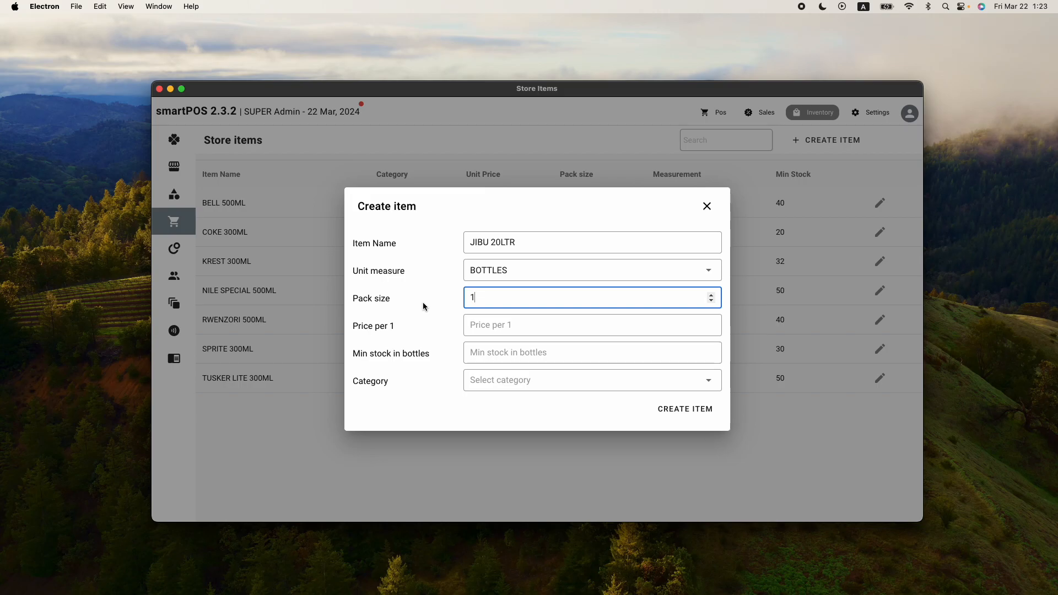
pyautogui.click(504, 320)
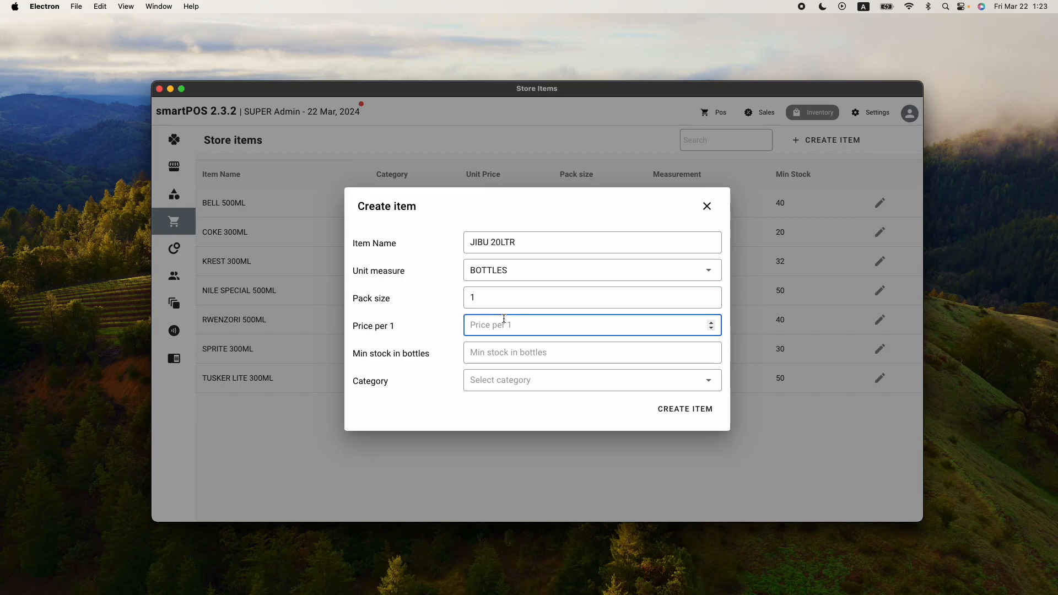
pyautogui.write('4000')
pyautogui.press('Tab')
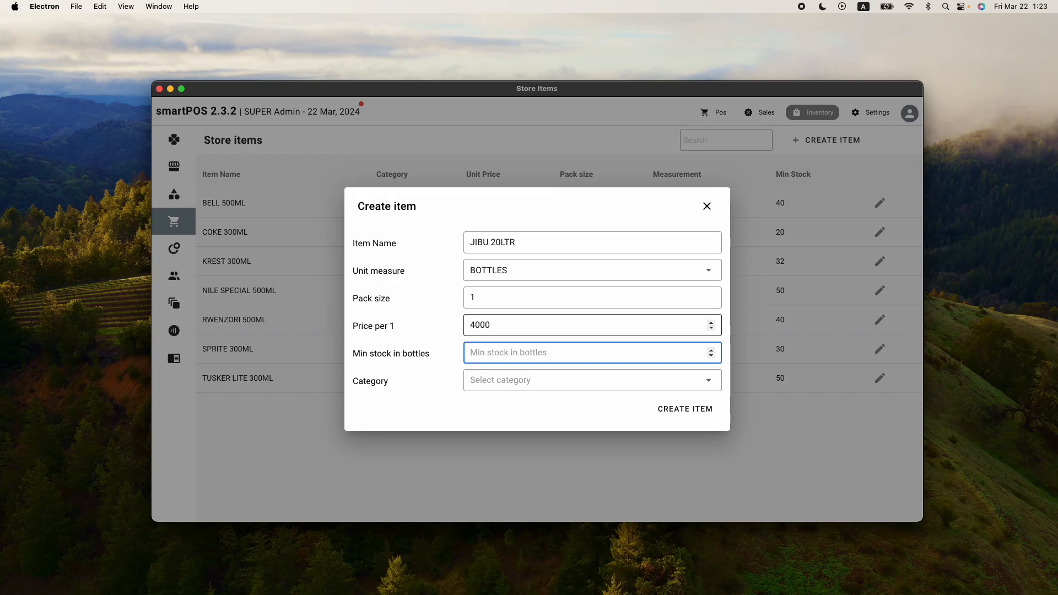
pyautogui.write('20')
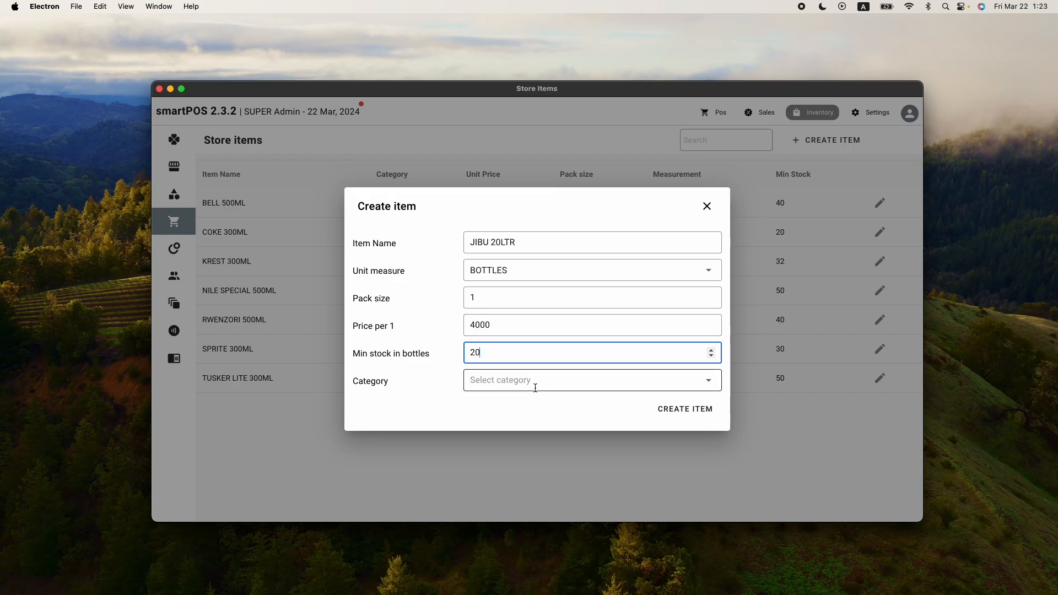
pyautogui.click(540, 381)
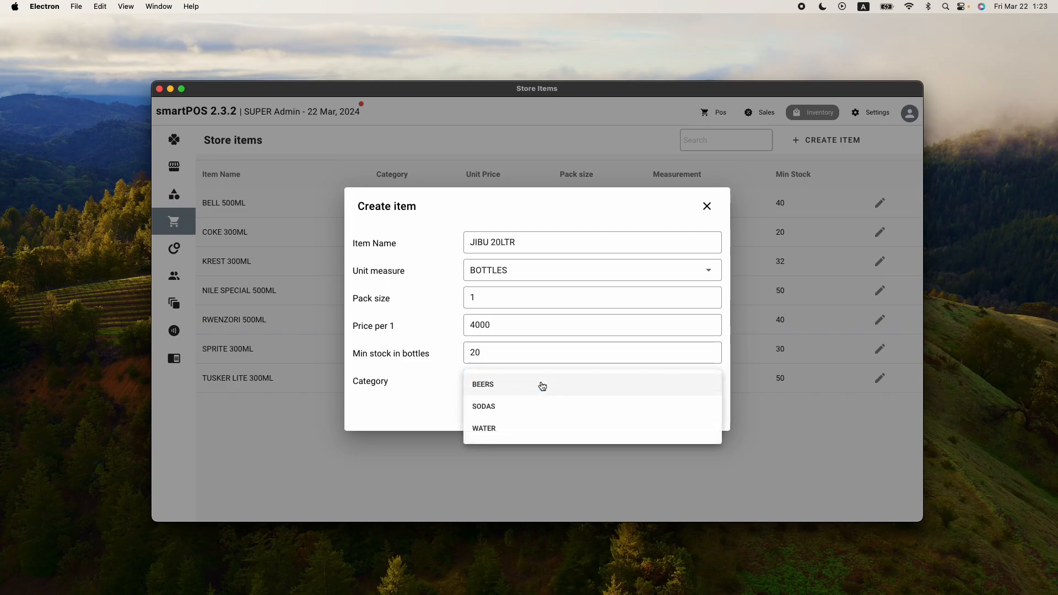
pyautogui.click(505, 435)
pyautogui.click(696, 409)
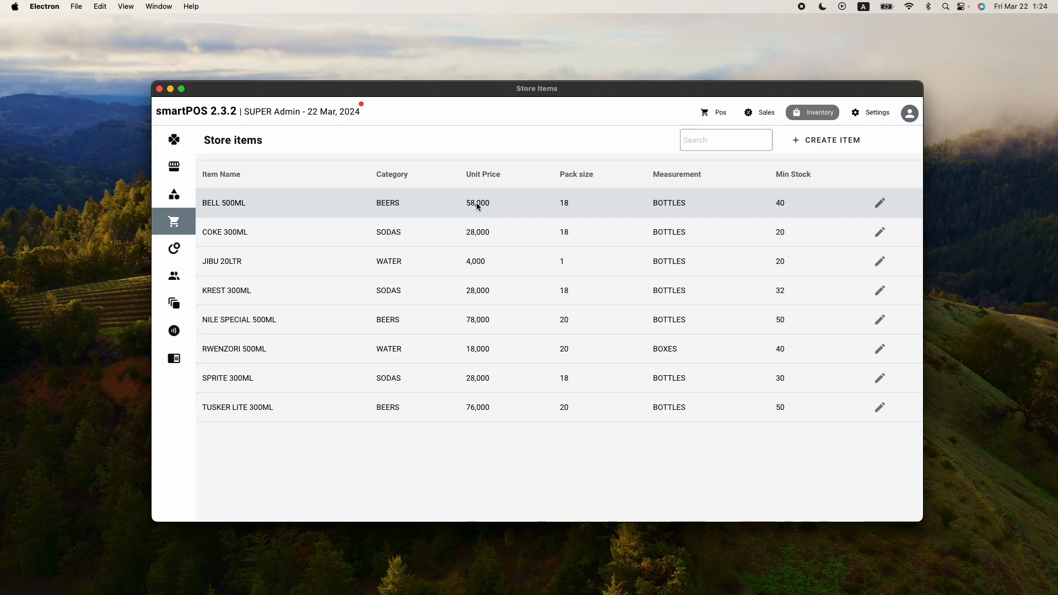
# Open the inventory's recipes list to view the menu items and their cost prices
pyautogui.moveTo(207, 310)
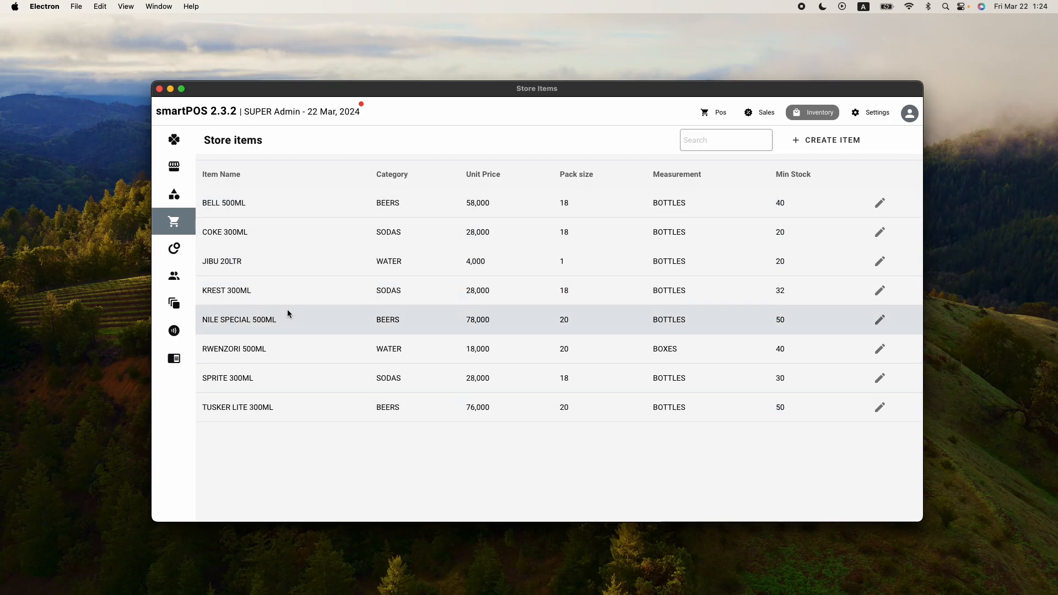
pyautogui.moveTo(198, 288)
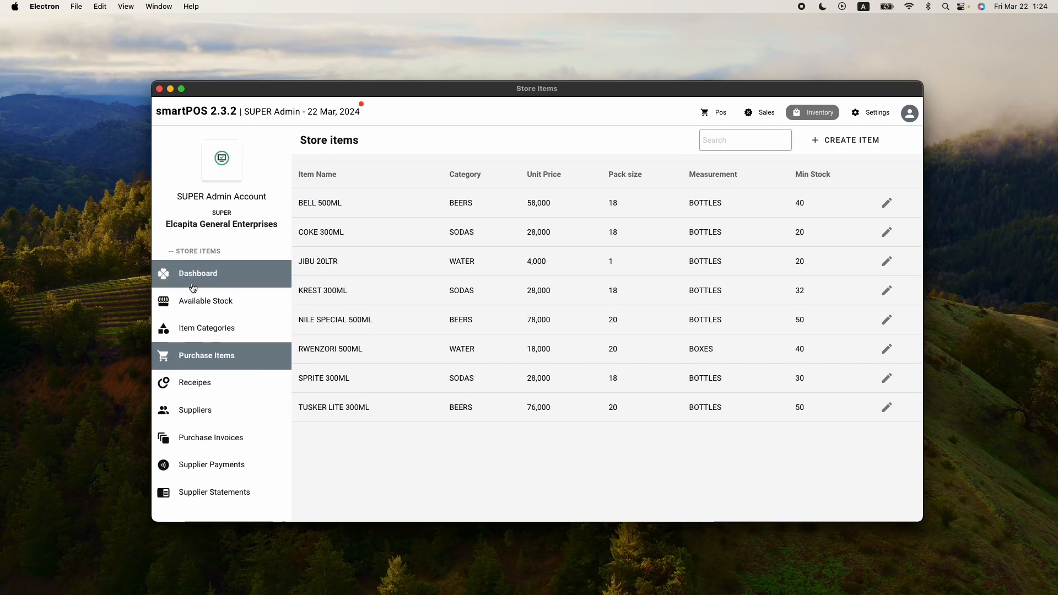
pyautogui.click(193, 414)
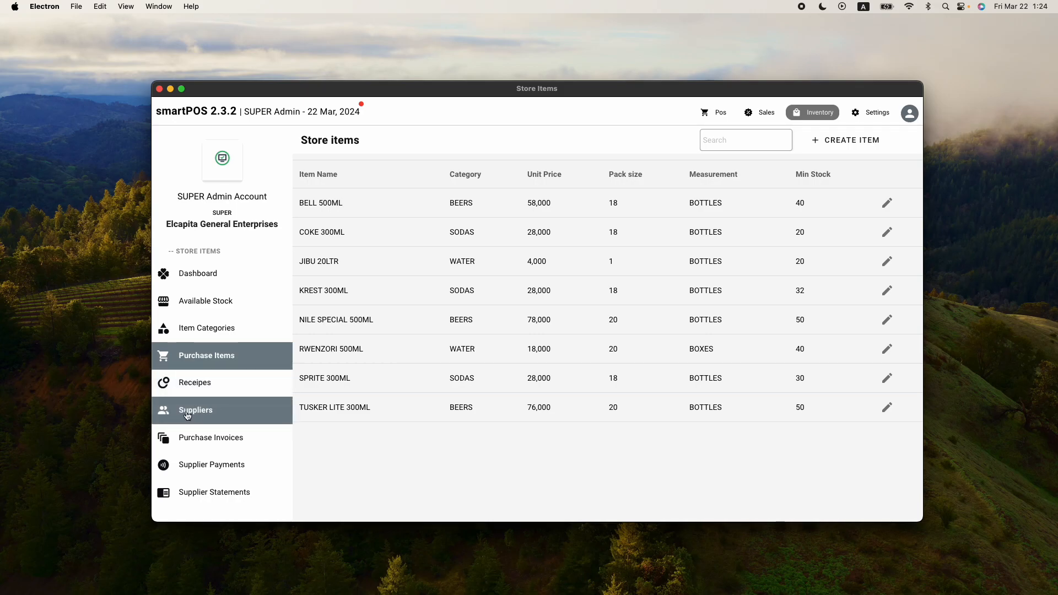
pyautogui.click(208, 390)
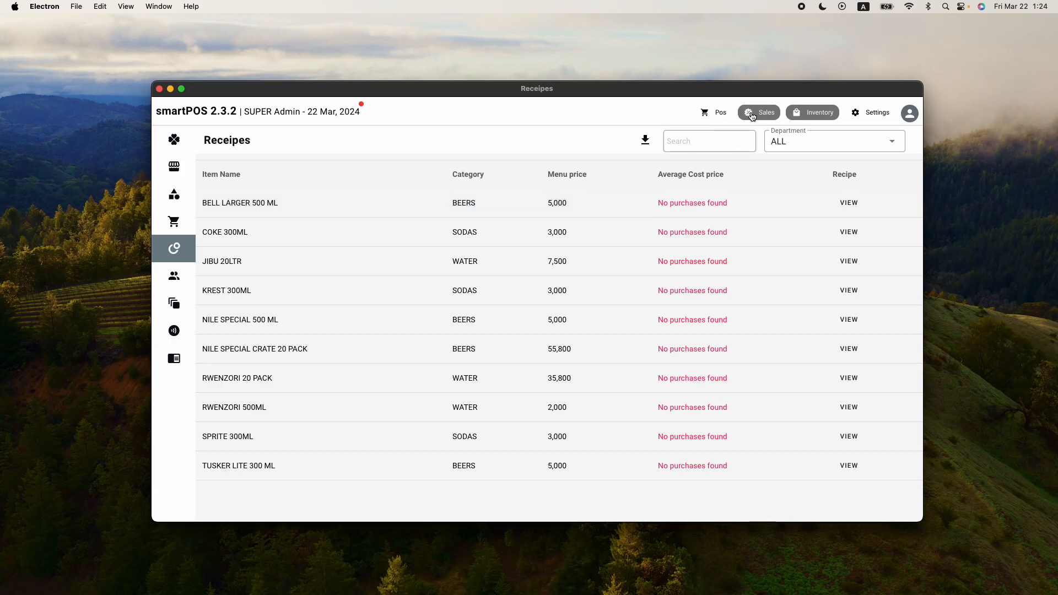
# Review the BEERS items on the point-of-sale menu and reopen the inventory's recipes list
pyautogui.click(720, 113)
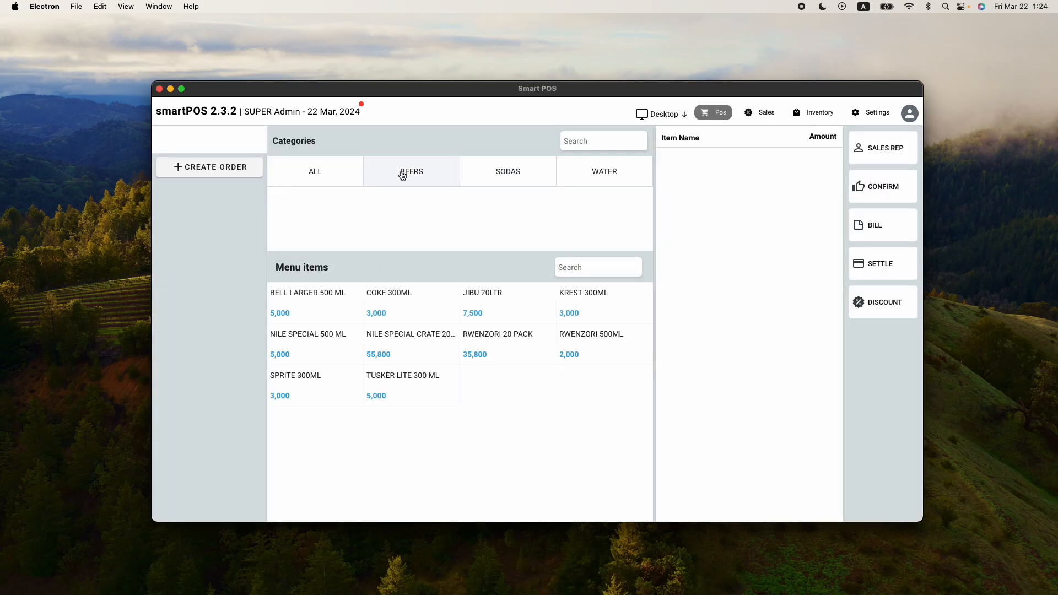
pyautogui.click(402, 174)
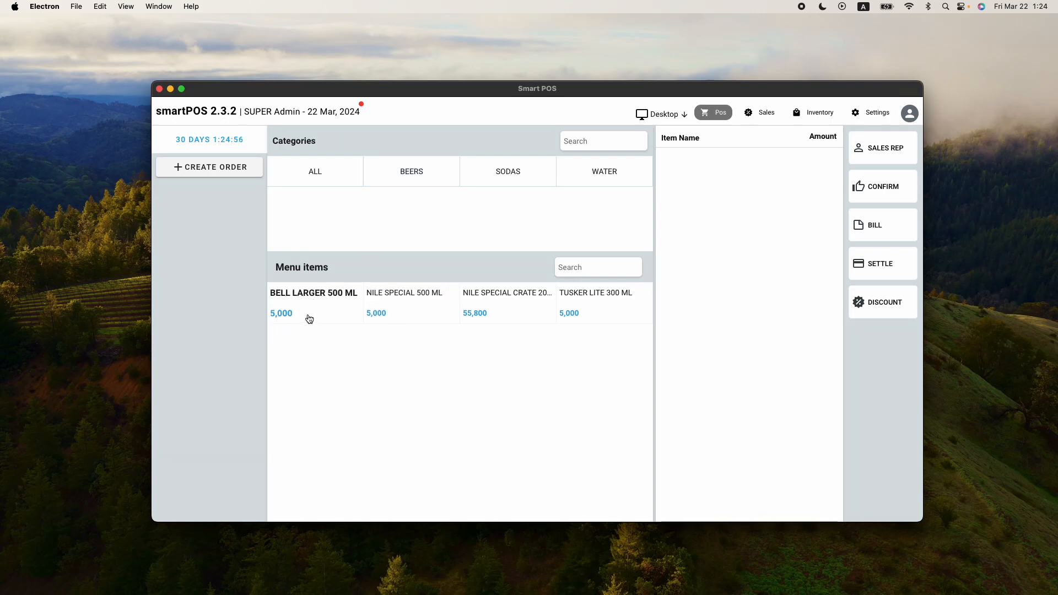
pyautogui.click(820, 113)
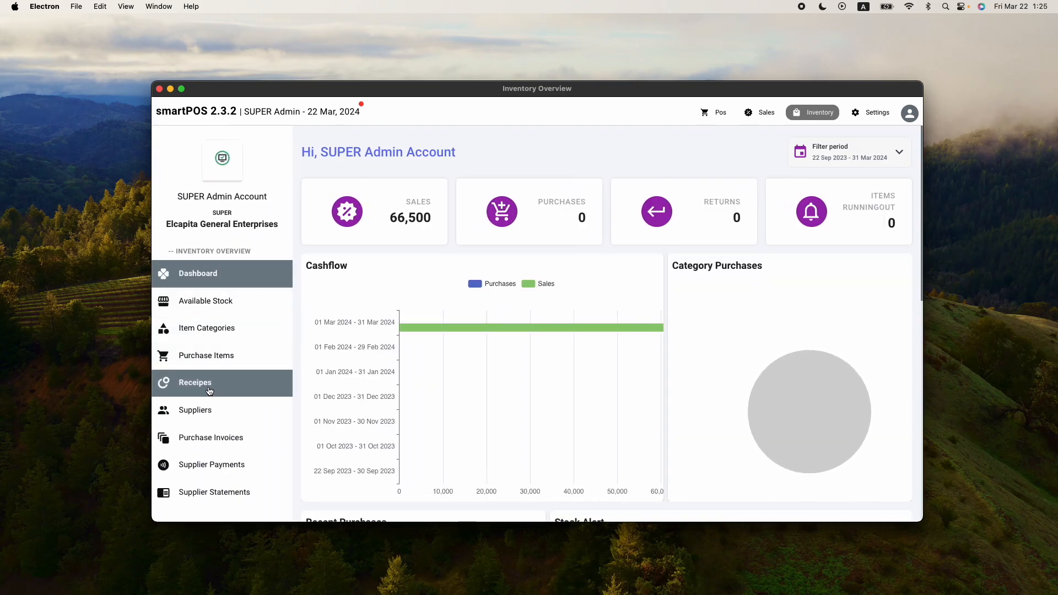
pyautogui.click(210, 392)
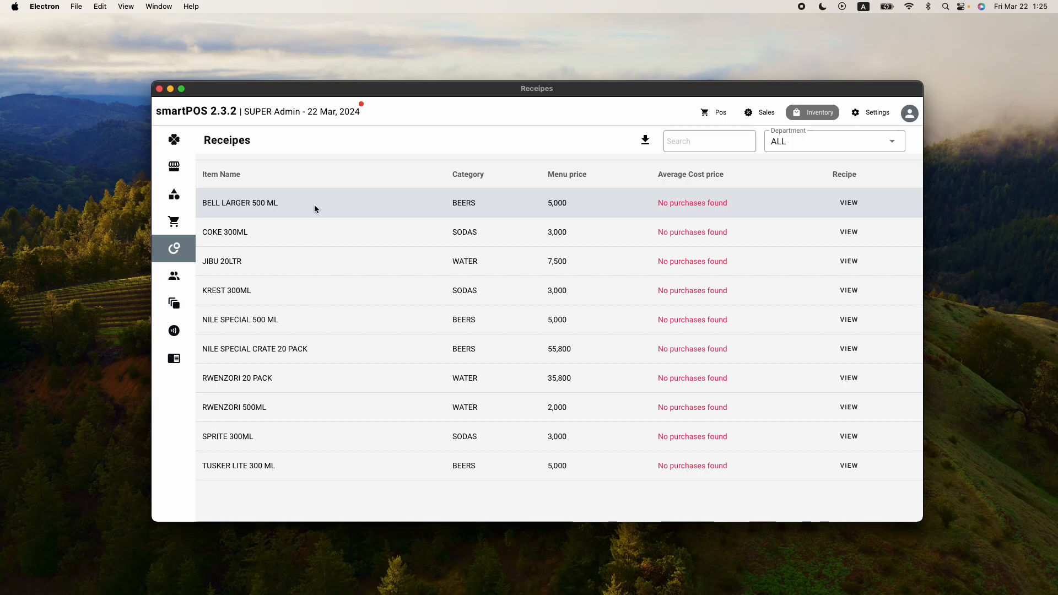
# Add the purchase item BELL 500ML to the BELL LARGER 500 ML recipe with a knock-off of 1 bottle, and close the recipe
pyautogui.moveTo(282, 204); pyautogui.dragTo(203, 205)
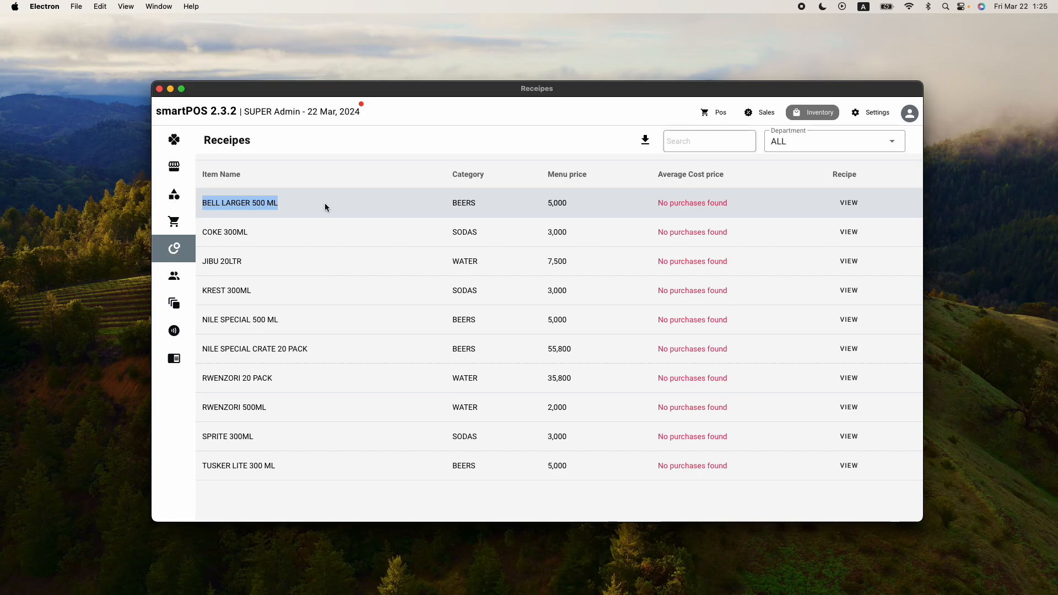
pyautogui.click(847, 204)
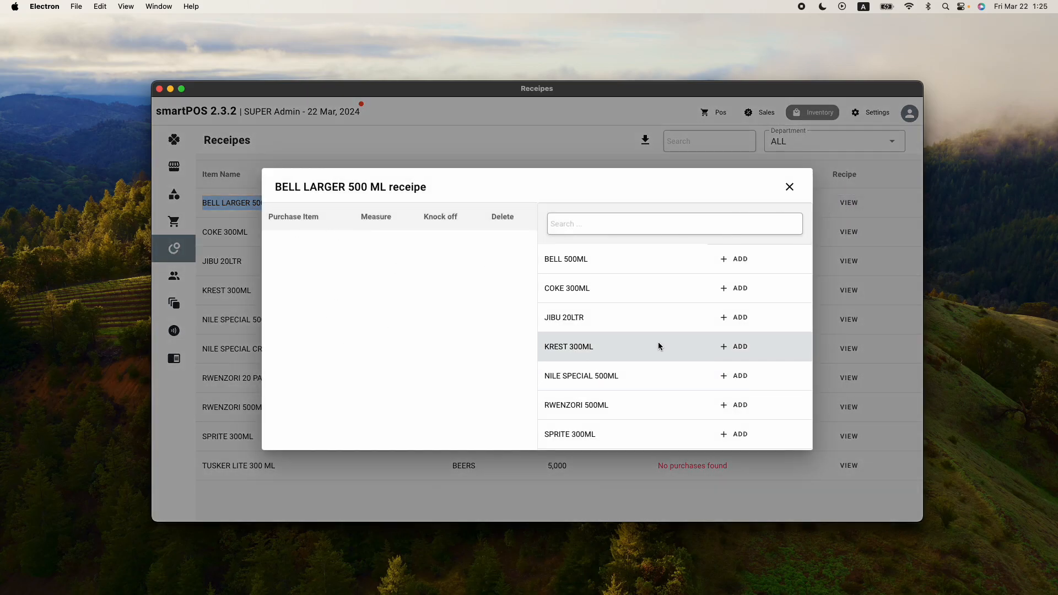
pyautogui.scroll(-1, 658, 342)
pyautogui.scroll(1, 658, 346)
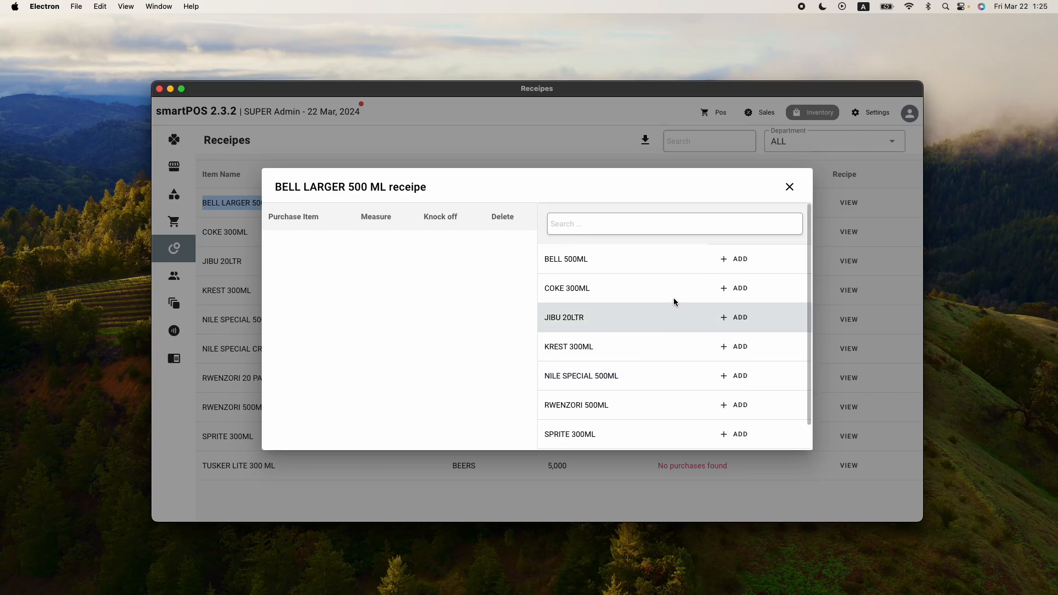
pyautogui.click(740, 262)
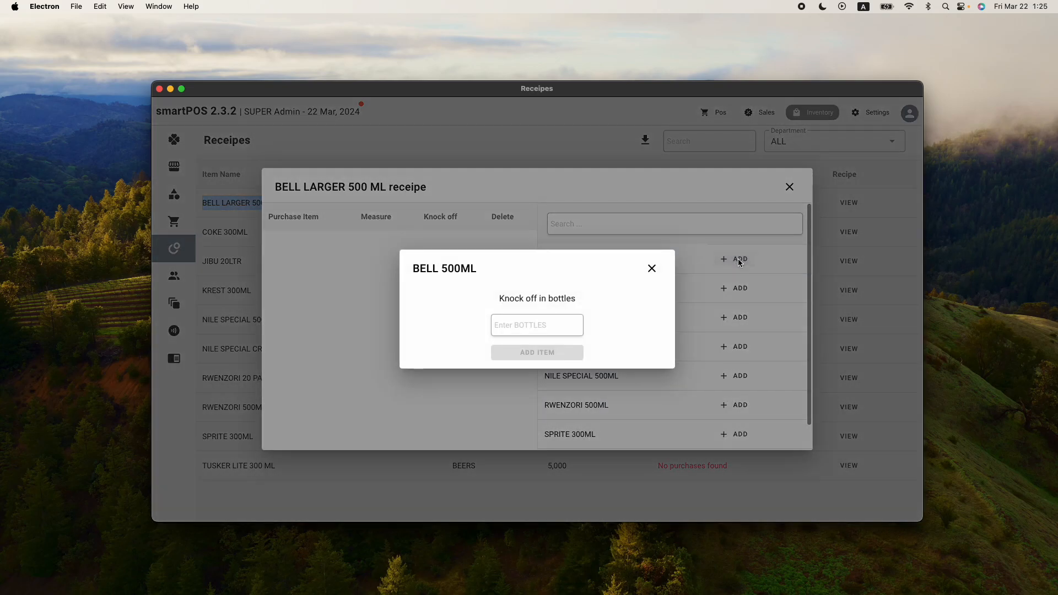
pyautogui.write('1')
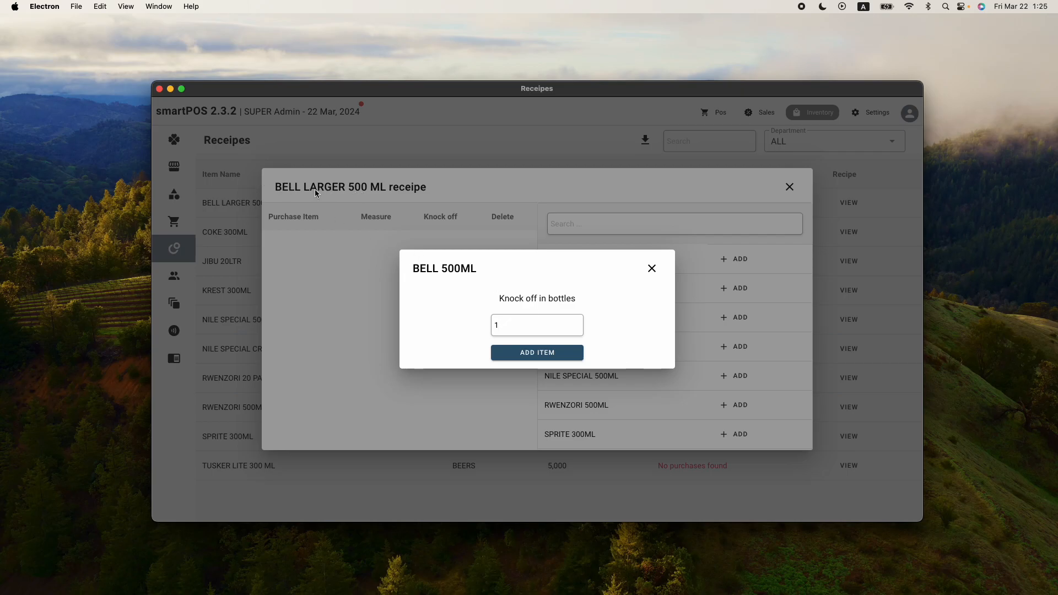
pyautogui.click(540, 352)
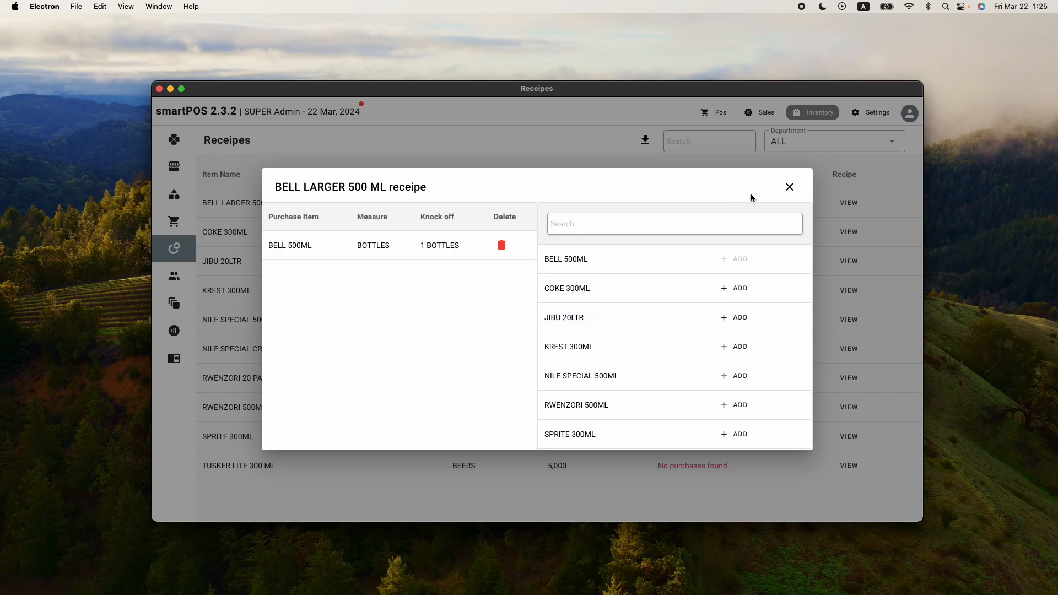
pyautogui.click(789, 188)
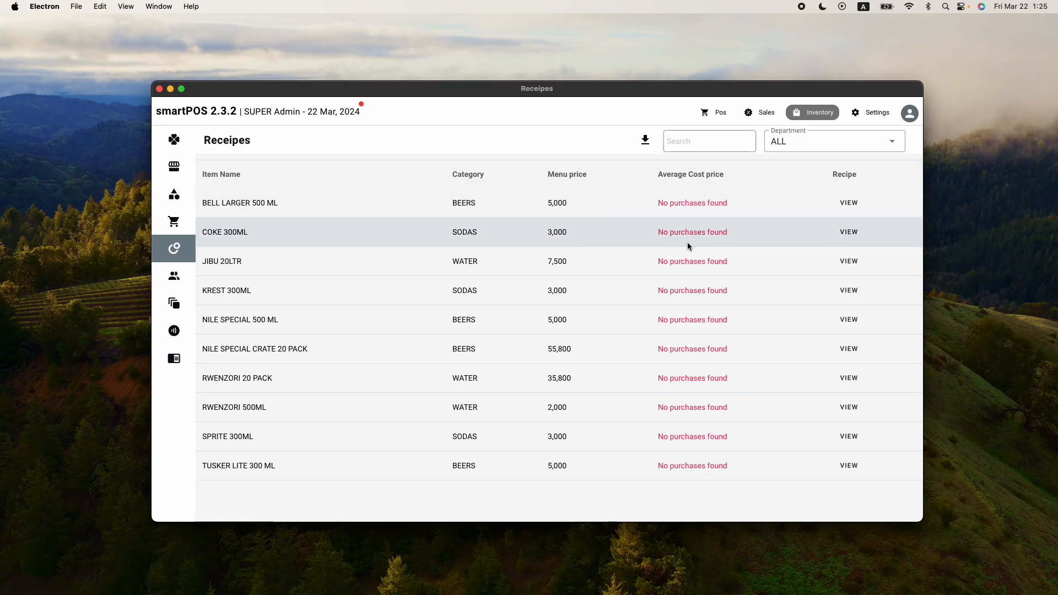
# Add the purchase item COKE 300ML to the COKE 300ML recipe with a knock-off of 1 bottle, and close the recipe
pyautogui.click(846, 234)
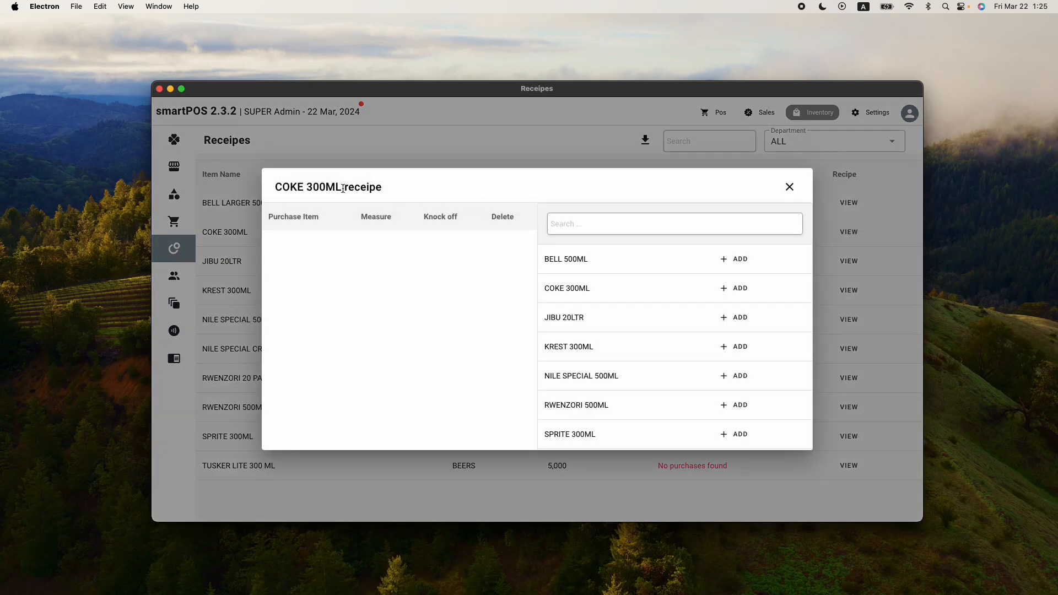
pyautogui.moveTo(276, 186); pyautogui.dragTo(336, 186)
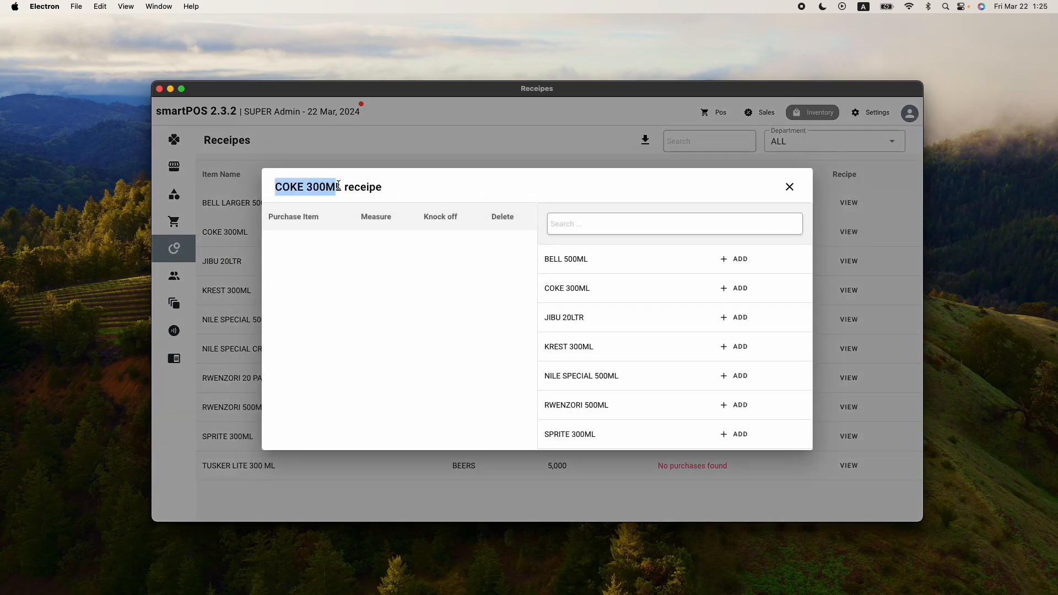
pyautogui.click(302, 190)
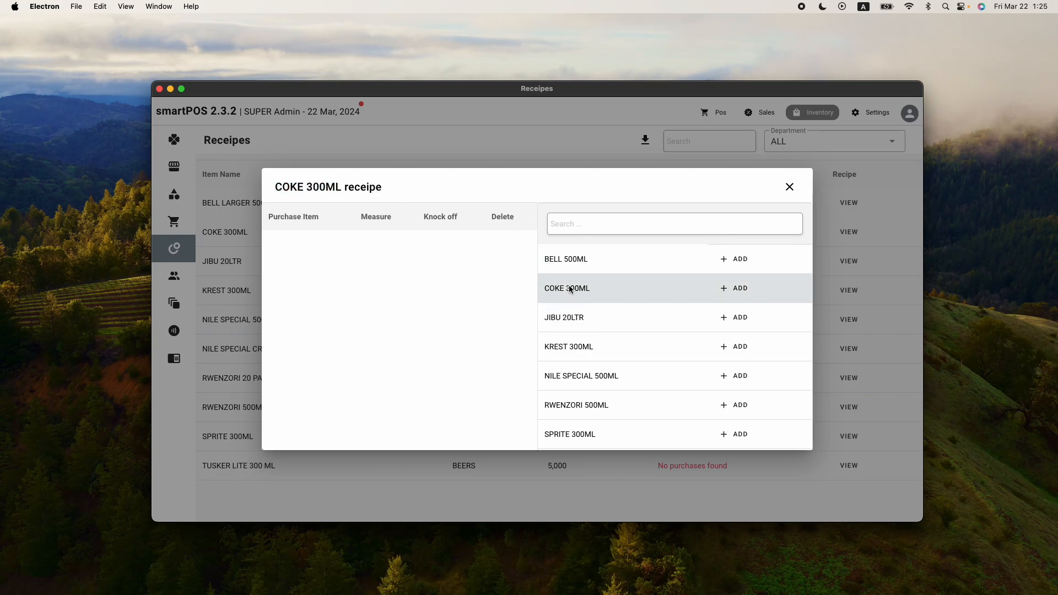
pyautogui.click(740, 289)
pyautogui.click(521, 324)
pyautogui.write('1')
pyautogui.click(540, 350)
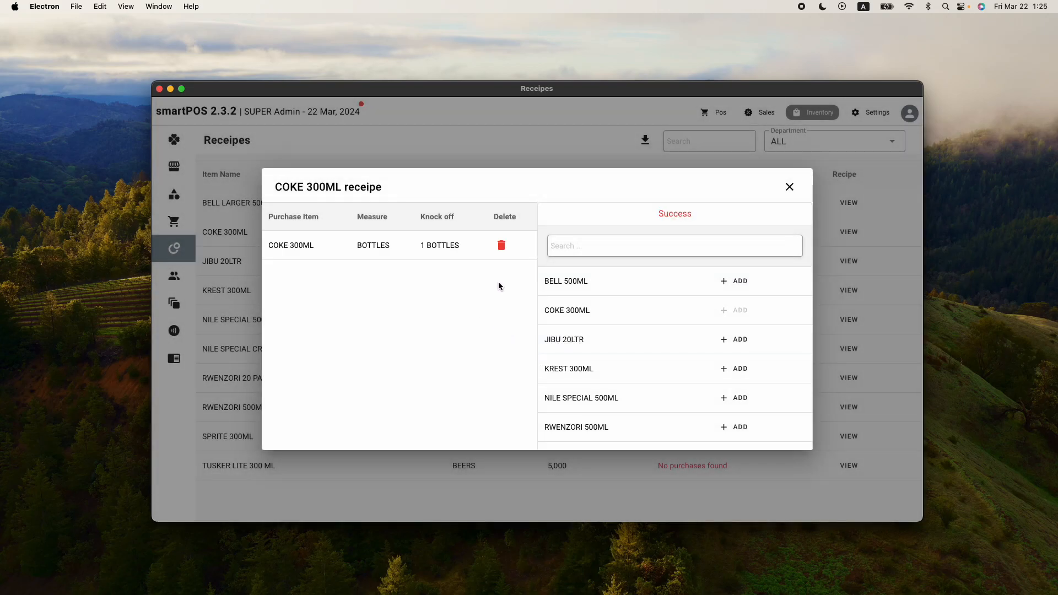
pyautogui.click(789, 188)
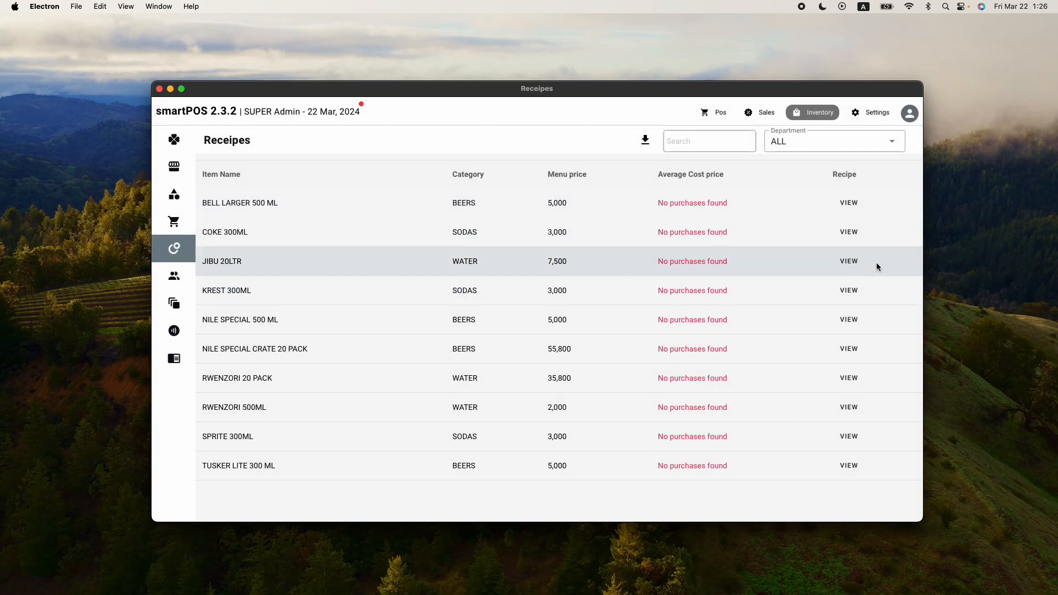
# Add the purchase item JIBU 20LTR to the JIBU 20LTR recipe with a knock-off of 1 bottle, and close the recipe
pyautogui.click(851, 262)
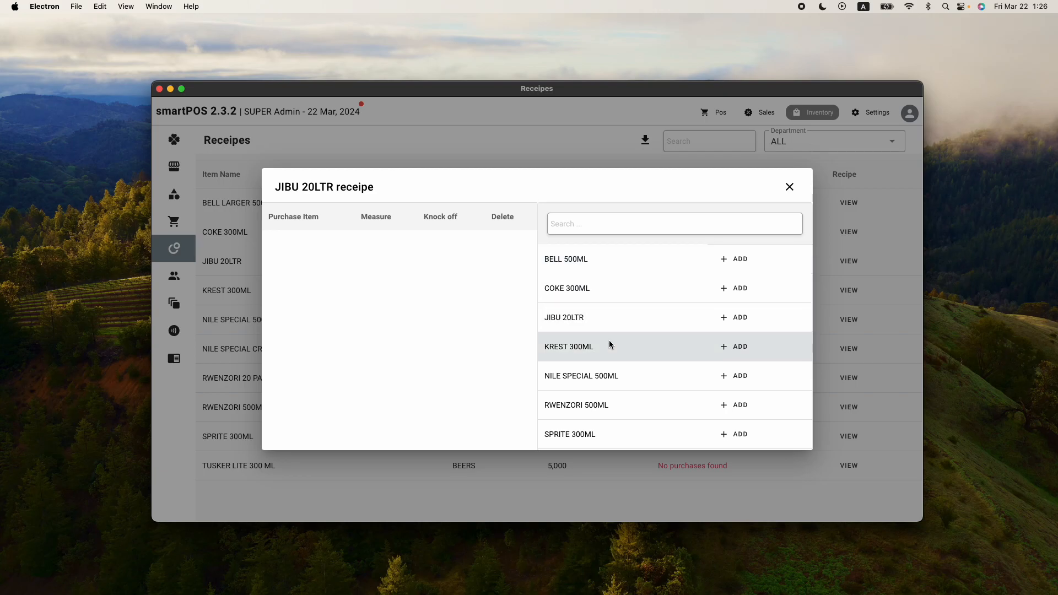
pyautogui.click(736, 318)
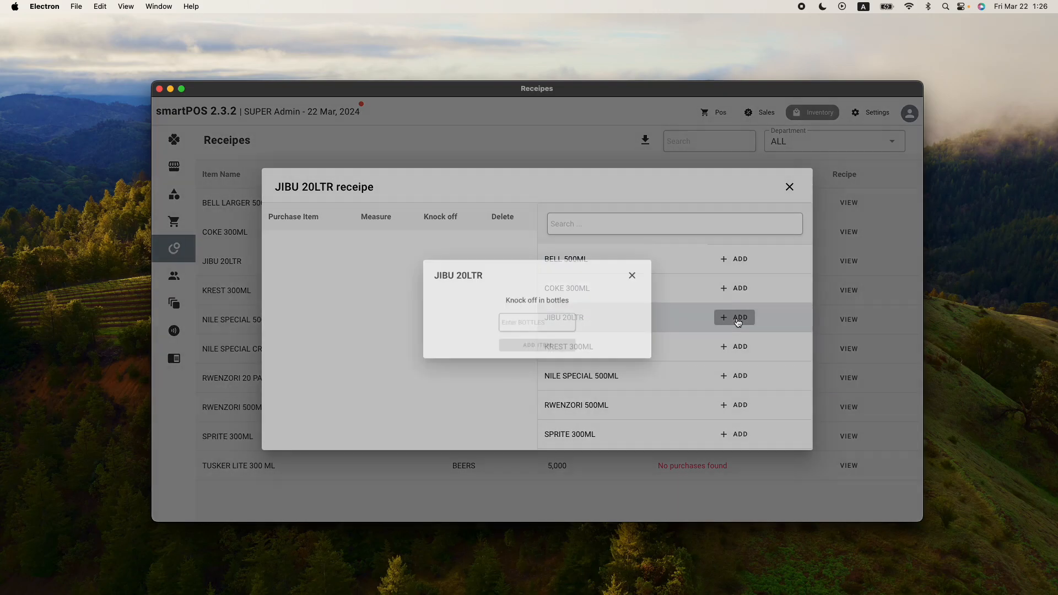
pyautogui.write('1')
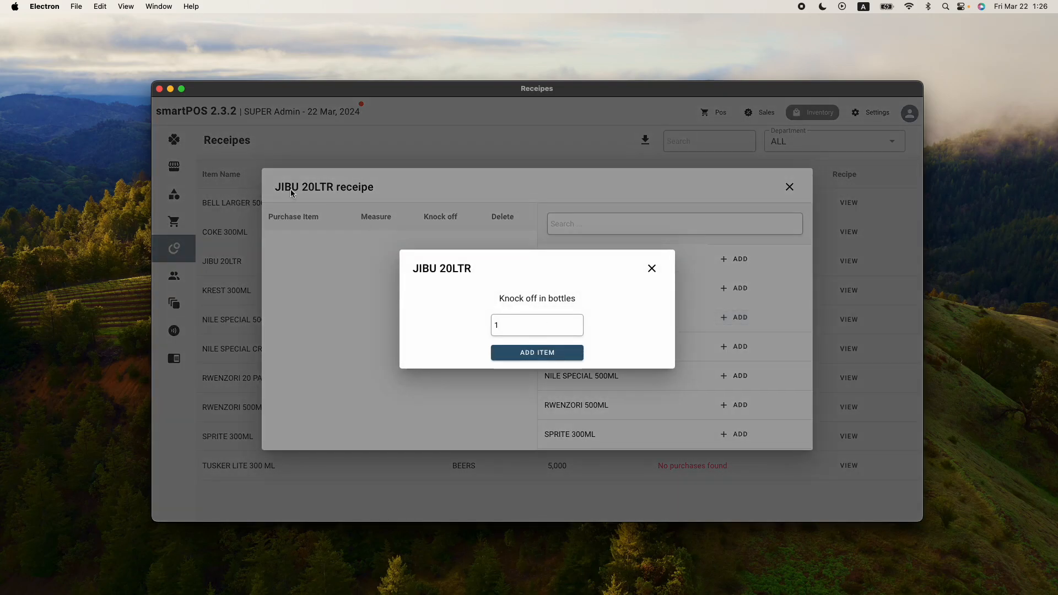
pyautogui.click(564, 354)
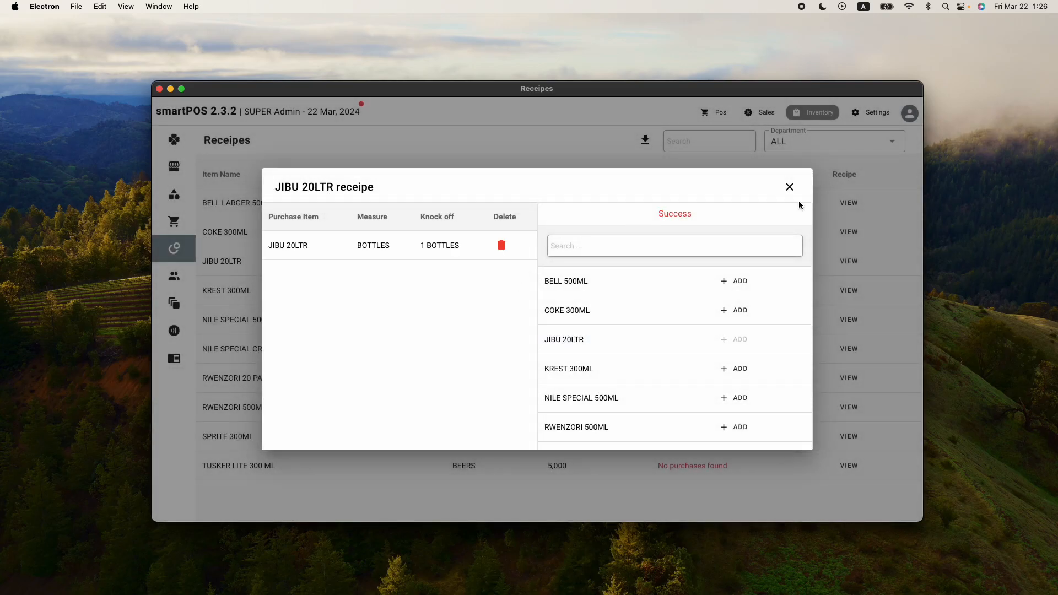
pyautogui.click(790, 187)
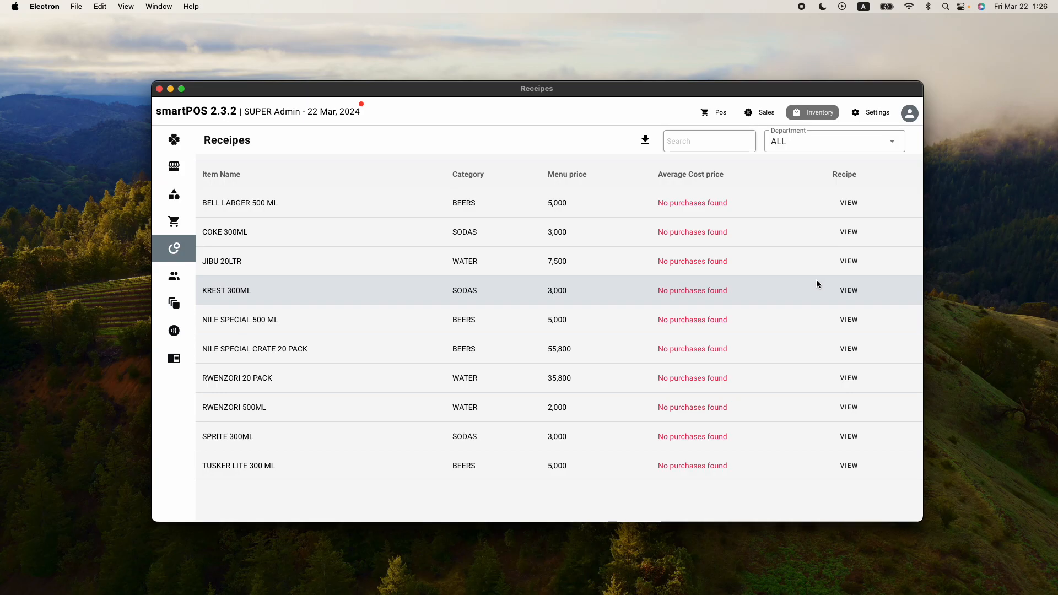
# Add the purchase item KREST 300ML to the KREST 300ML recipe with a knock-off of 1 bottle, and close the recipe
pyautogui.click(841, 291)
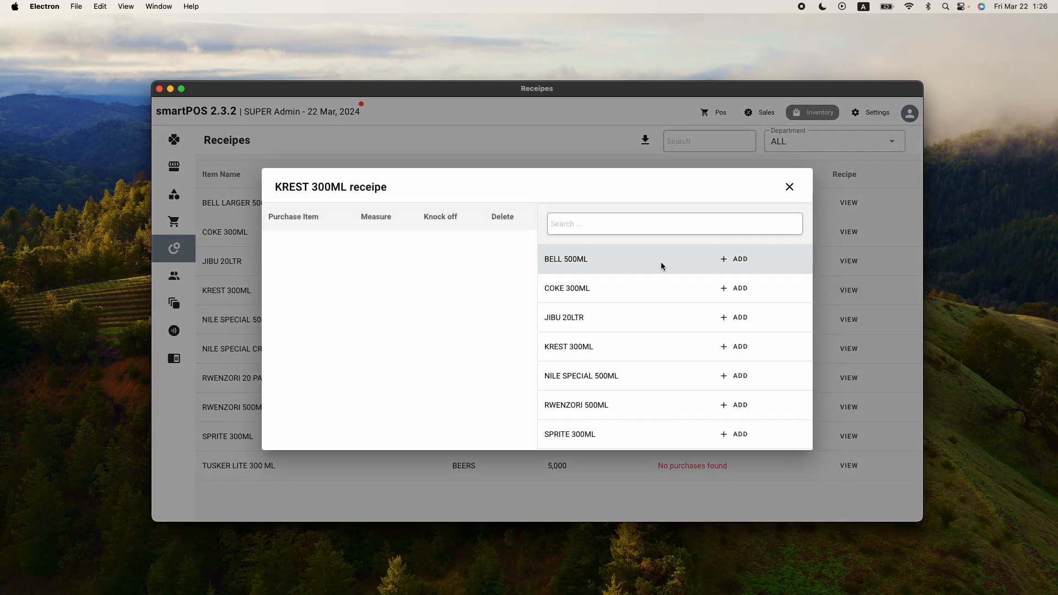
pyautogui.scroll(-1, 668, 349)
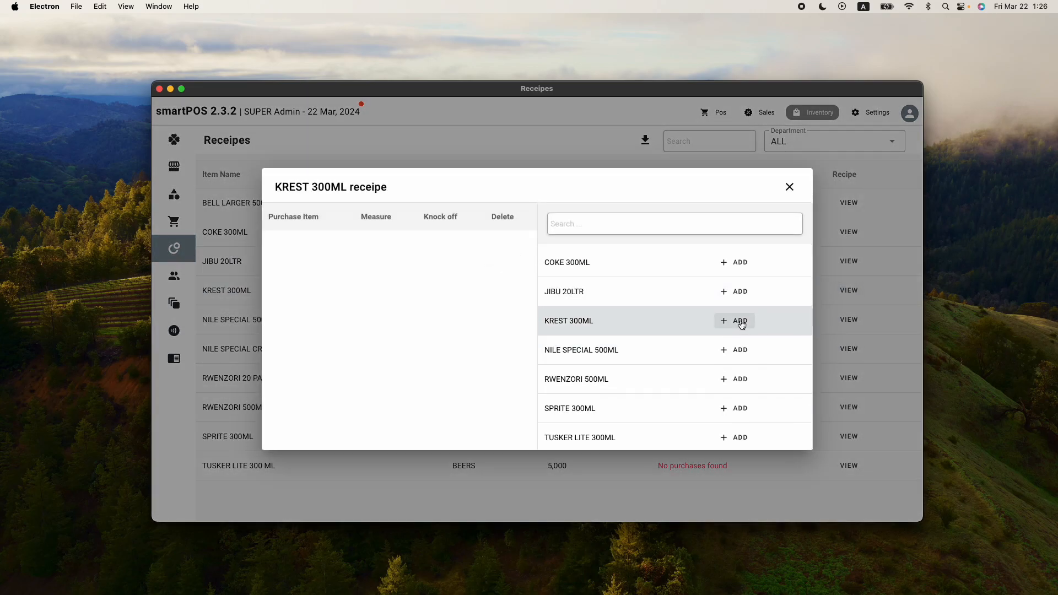
pyautogui.click(728, 322)
pyautogui.click(514, 326)
pyautogui.write('1')
pyautogui.click(564, 356)
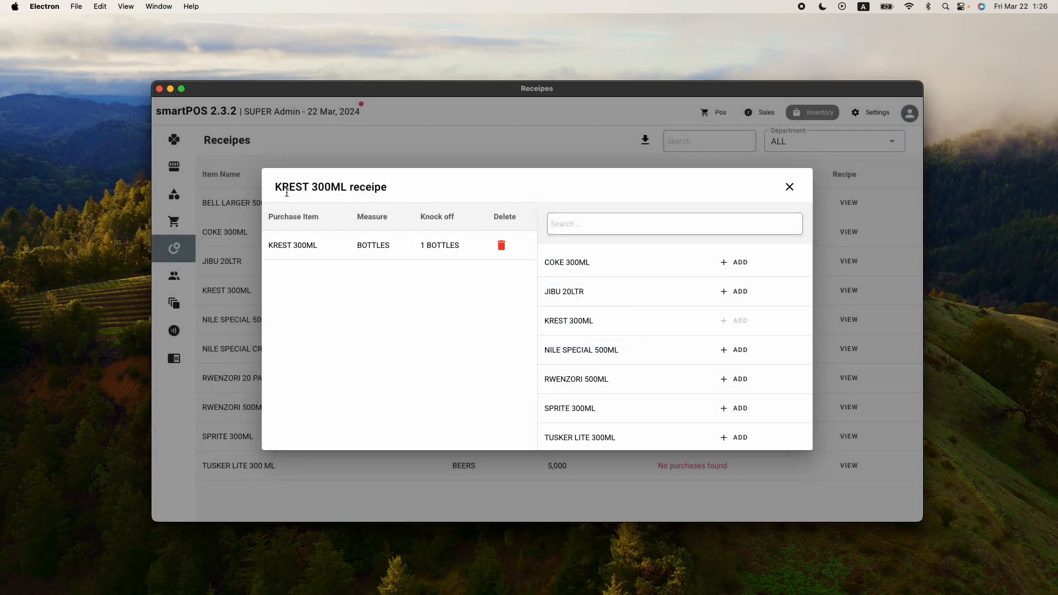
pyautogui.click(790, 186)
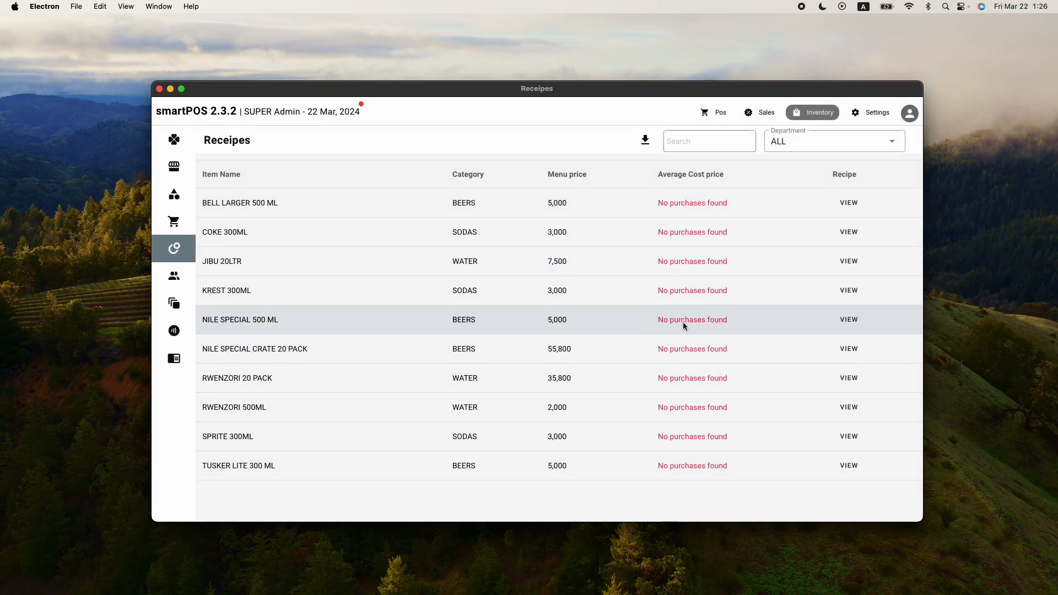
# Add the purchase item NILE SPECIAL 500ML to the NILE SPECIAL 500 ML recipe with a knock-off of 1 bottle, and close the recipe
pyautogui.click(847, 323)
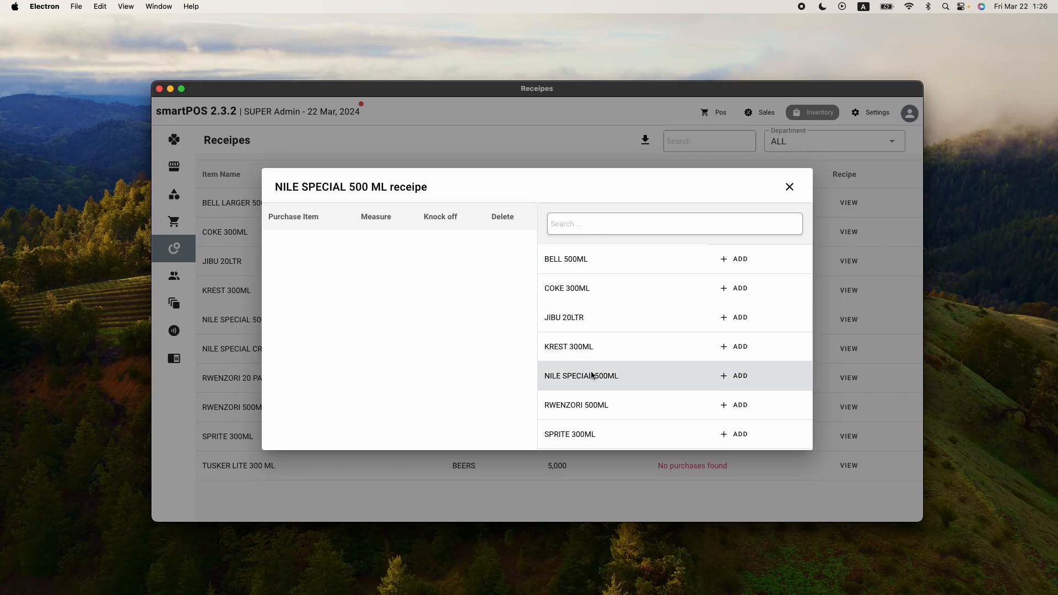
pyautogui.click(740, 377)
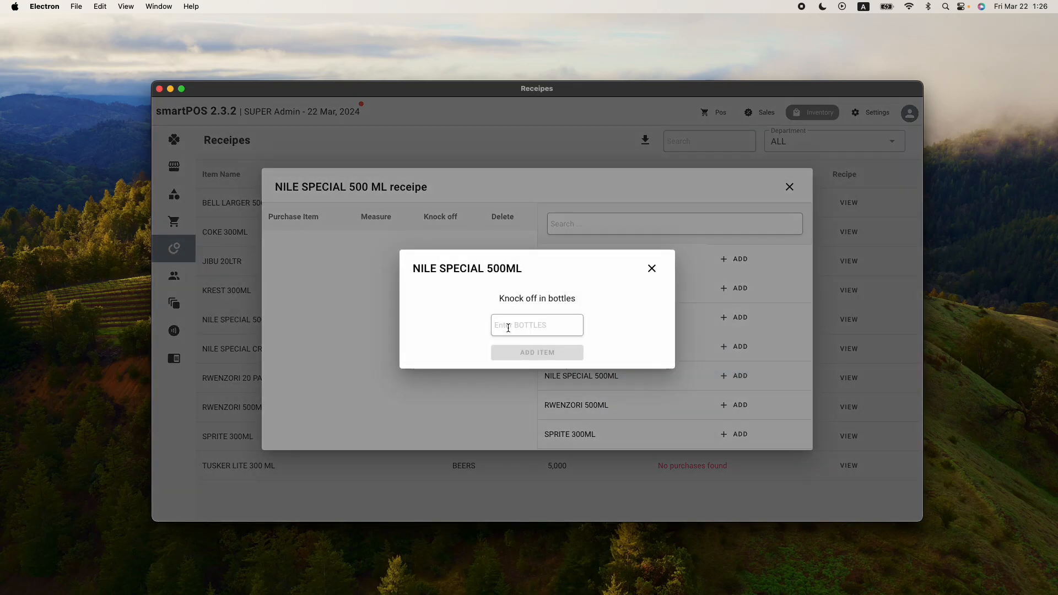
pyautogui.write('1')
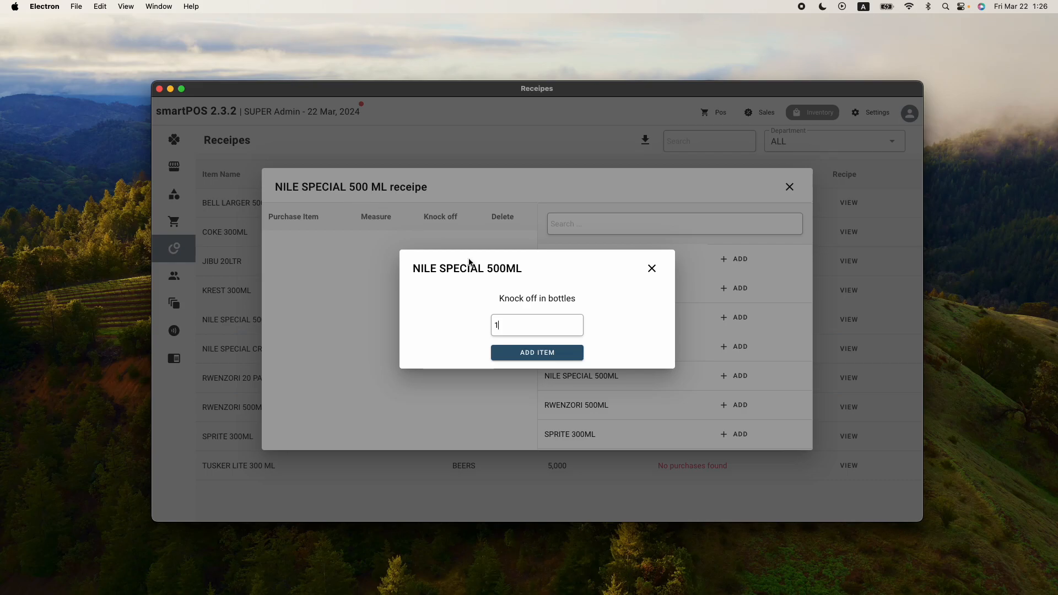
pyautogui.click(551, 353)
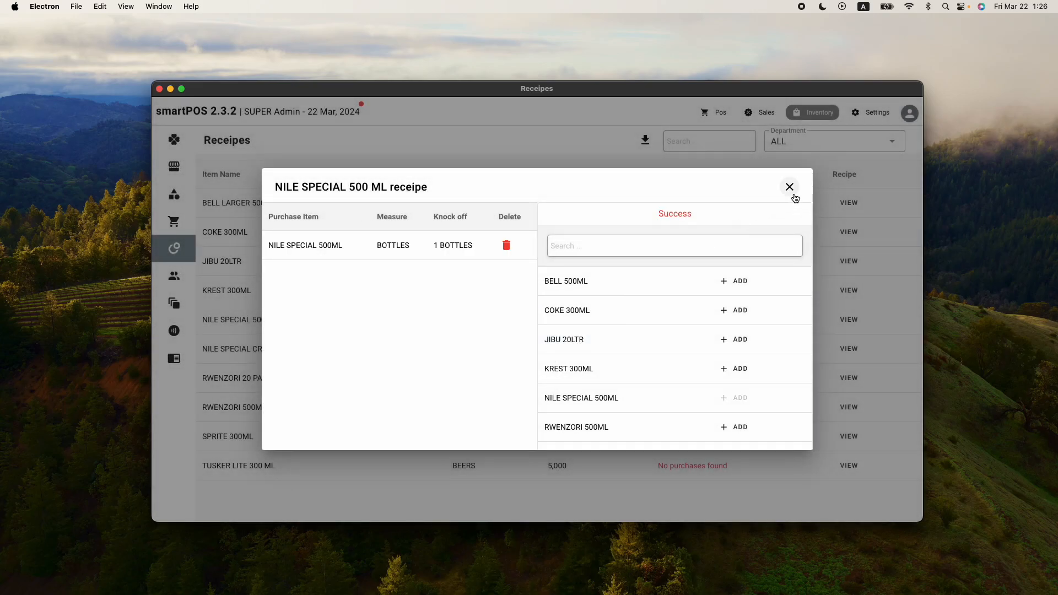
pyautogui.click(789, 187)
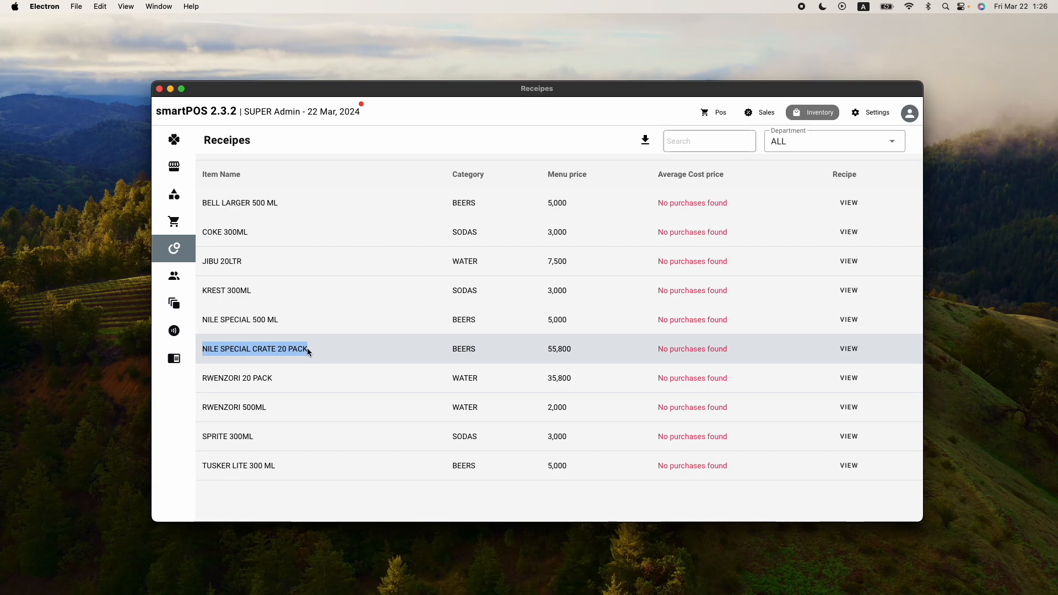
# Add the purchase item NILE SPECIAL 500ML to the NILE SPECIAL CRATE 20 PACK recipe with a knock-off of 20 bottles, and close the recipe
pyautogui.click(848, 353)
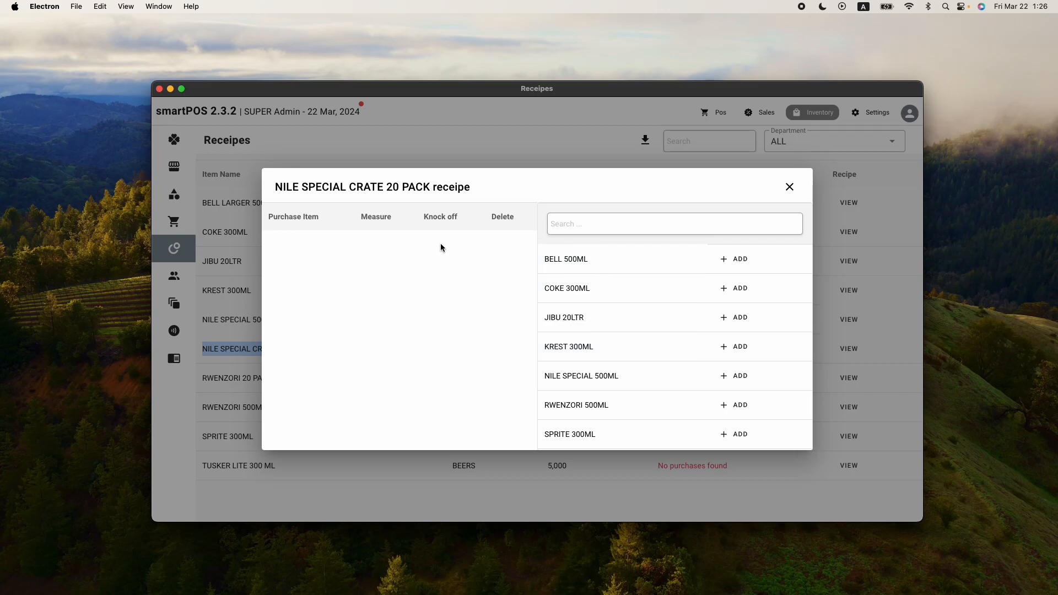
pyautogui.moveTo(275, 186); pyautogui.dragTo(423, 189)
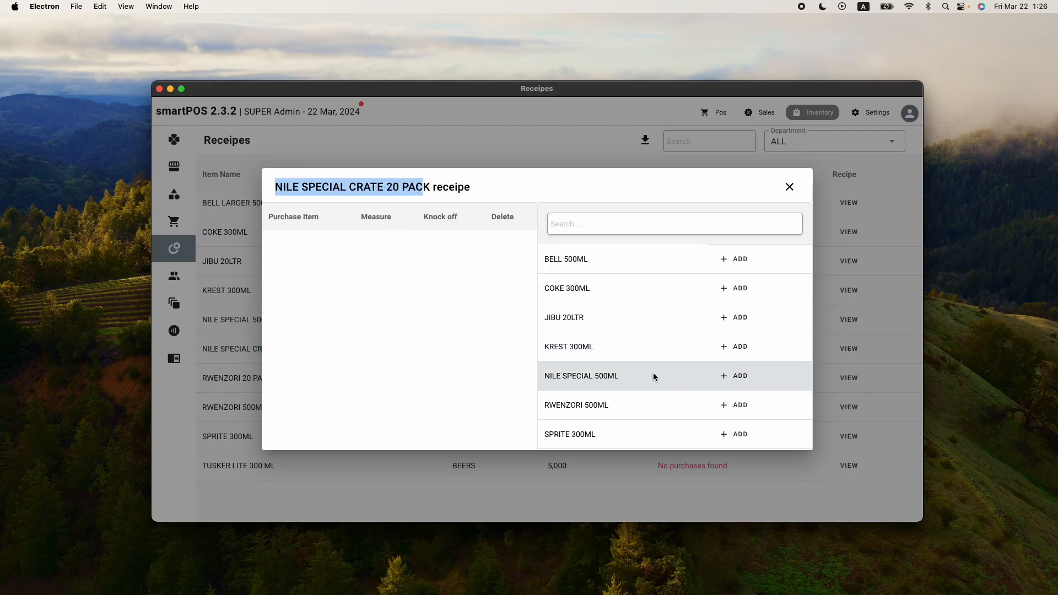
pyautogui.scroll(-1, 652, 374)
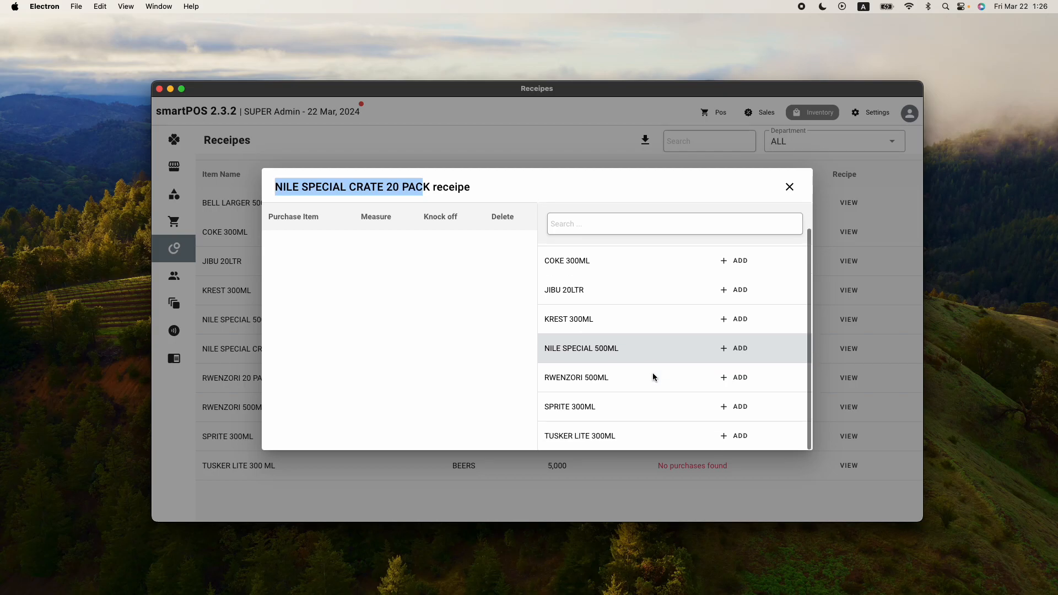
pyautogui.click(729, 350)
pyautogui.click(550, 324)
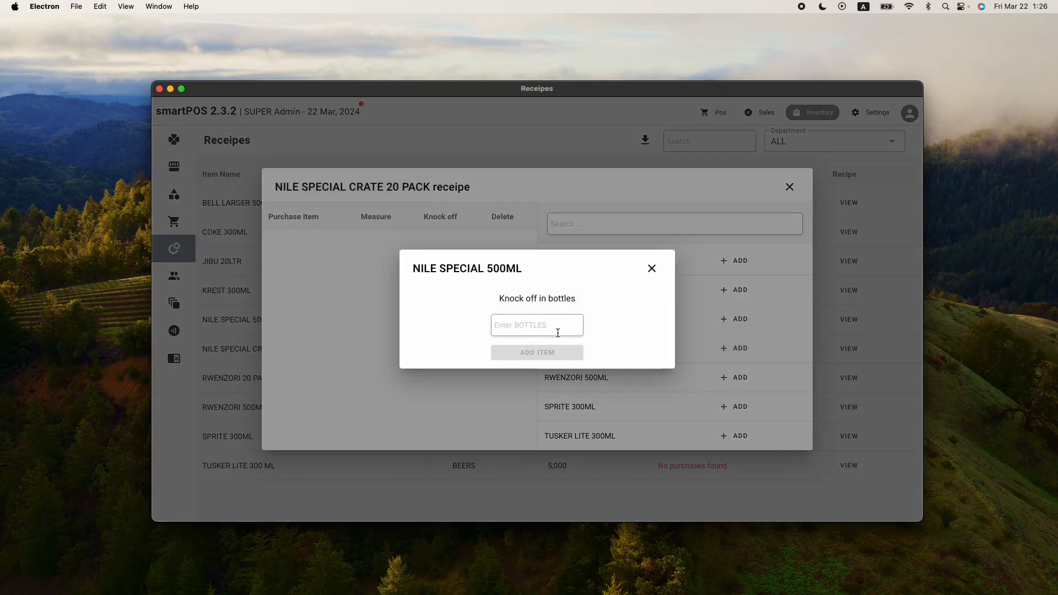
pyautogui.write('20')
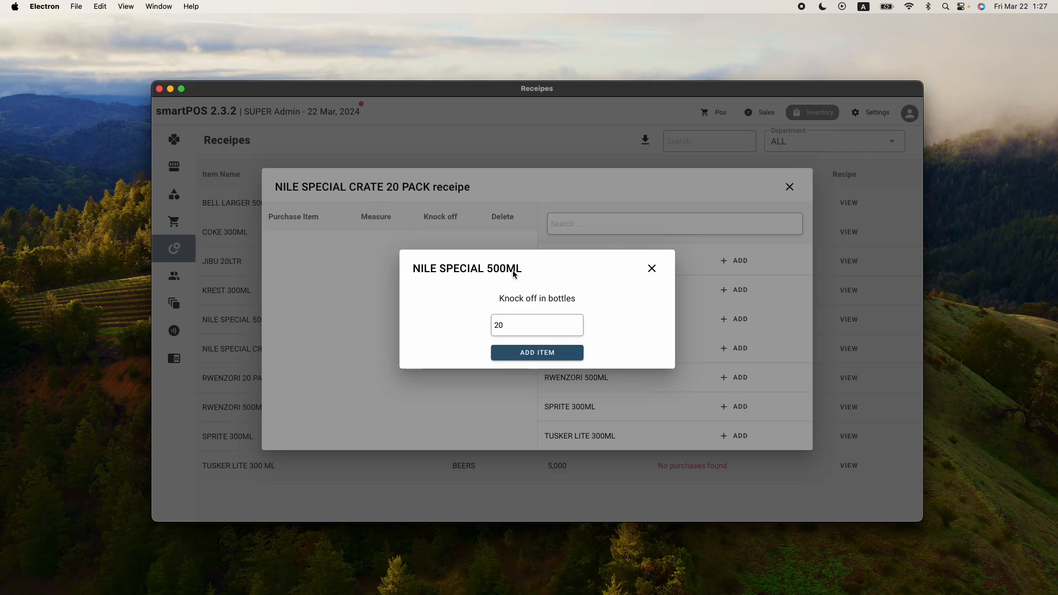
pyautogui.click(547, 354)
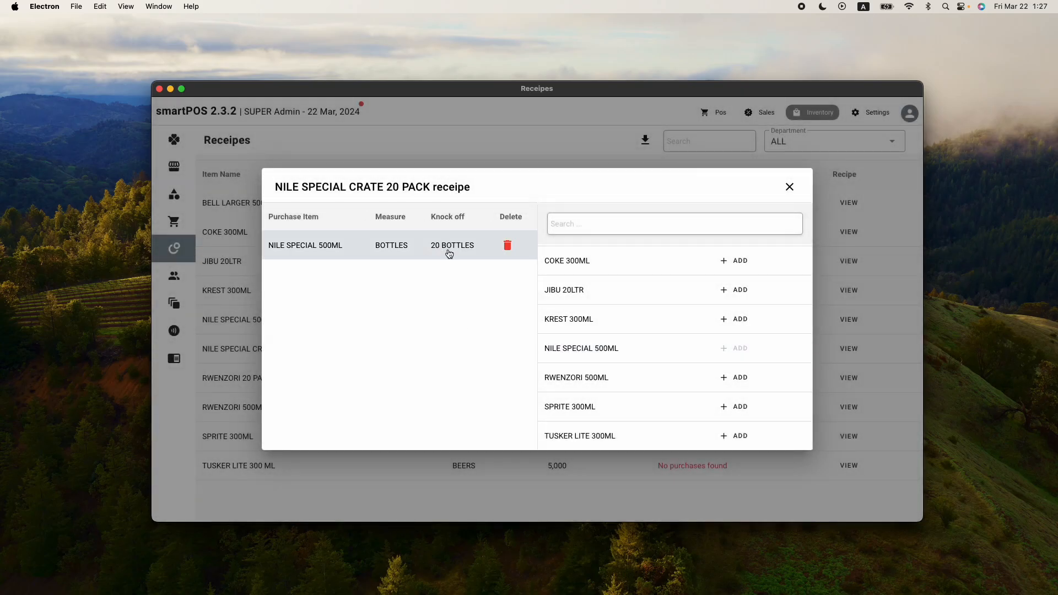
pyautogui.click(789, 187)
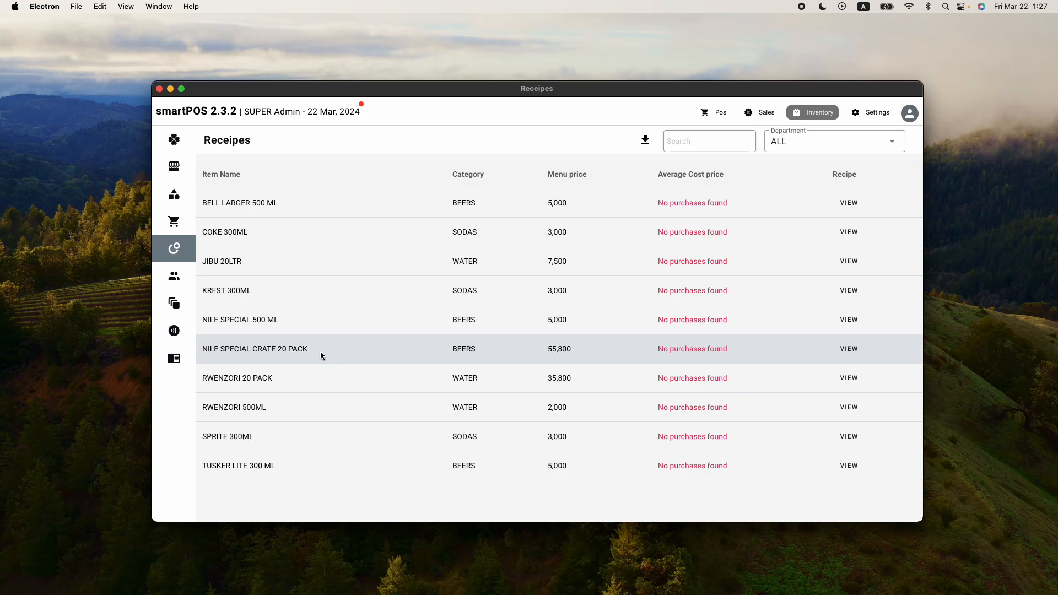
pyautogui.moveTo(225, 349); pyautogui.dragTo(206, 348)
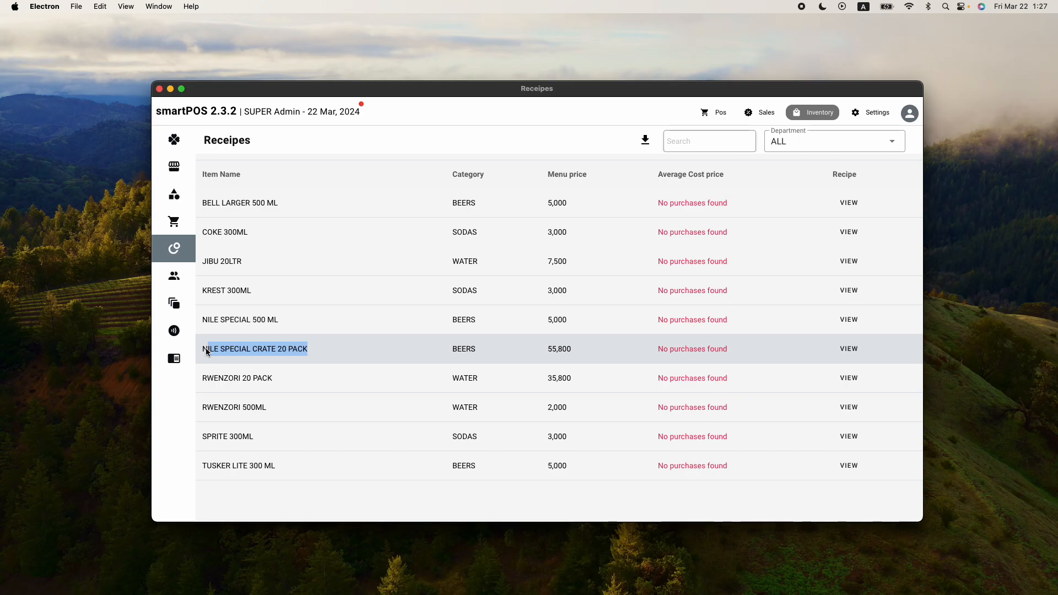
pyautogui.click(276, 352)
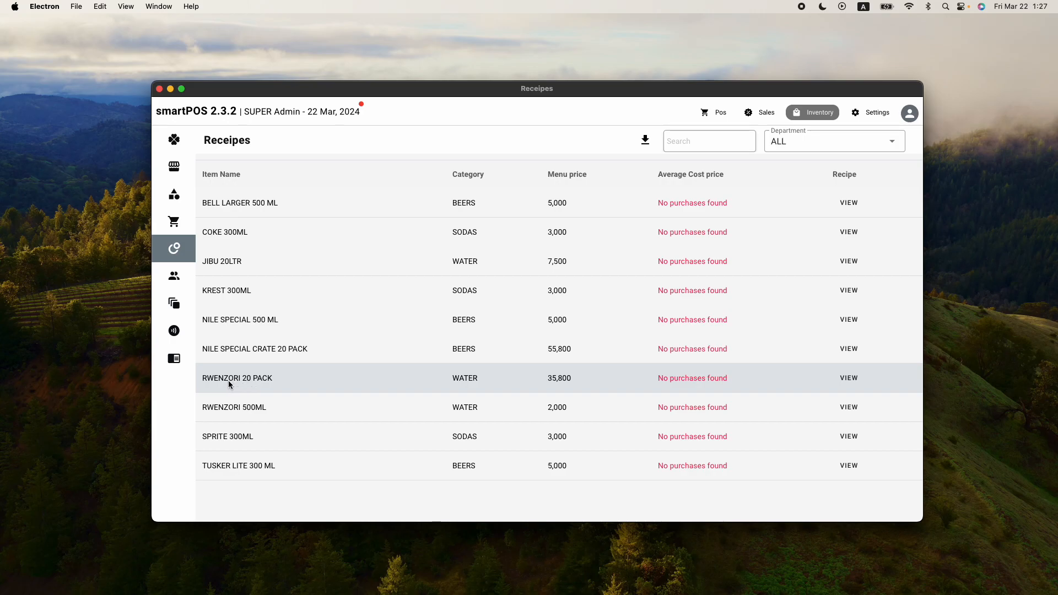
# Add the purchase item RWENZORI 500ML to the RWENZORI 20 PACK recipe with a knock-off of 20 boxes, and close the recipe
pyautogui.moveTo(202, 379); pyautogui.dragTo(285, 381)
pyautogui.click(283, 378)
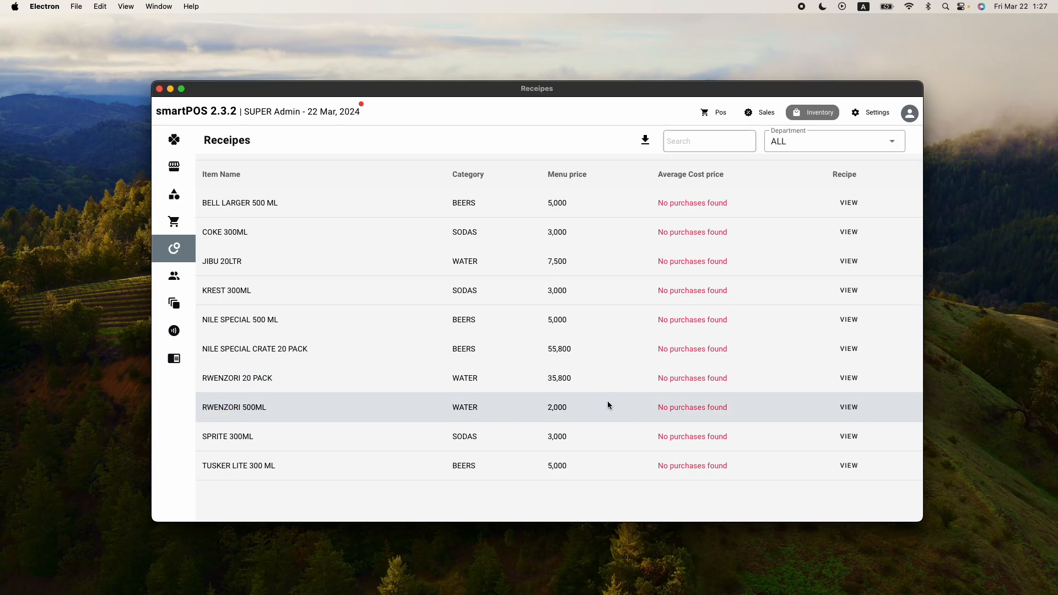
pyautogui.click(849, 378)
pyautogui.scroll(-1, 630, 391)
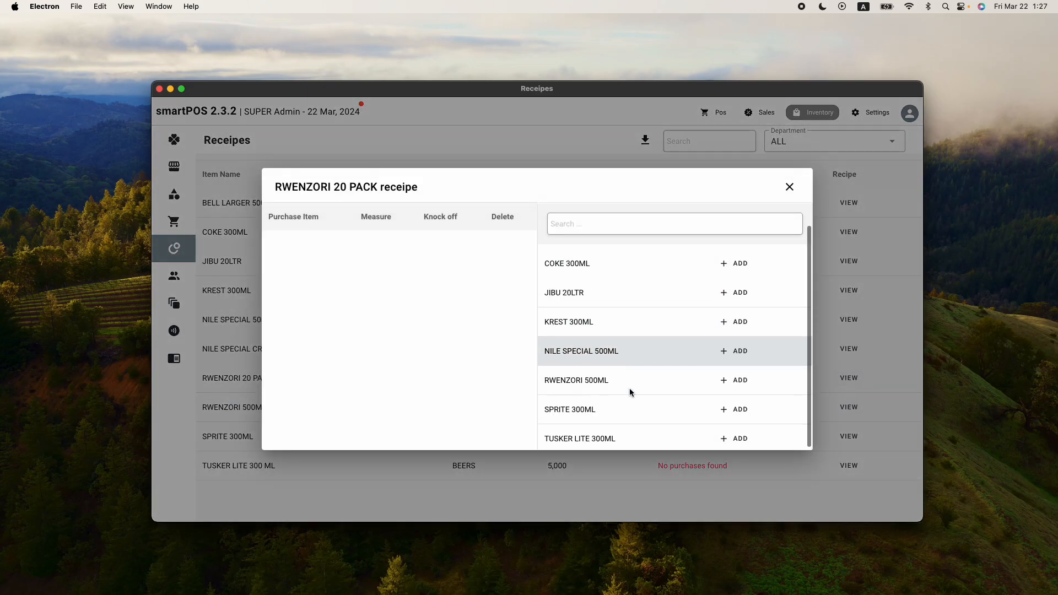
pyautogui.moveTo(298, 187); pyautogui.dragTo(356, 186)
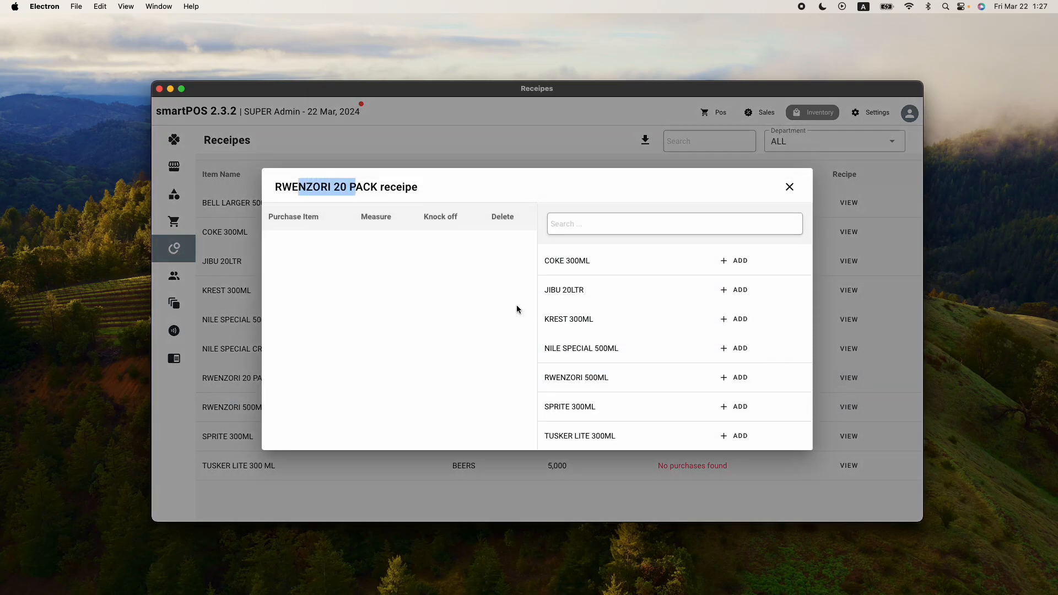
pyautogui.click(735, 377)
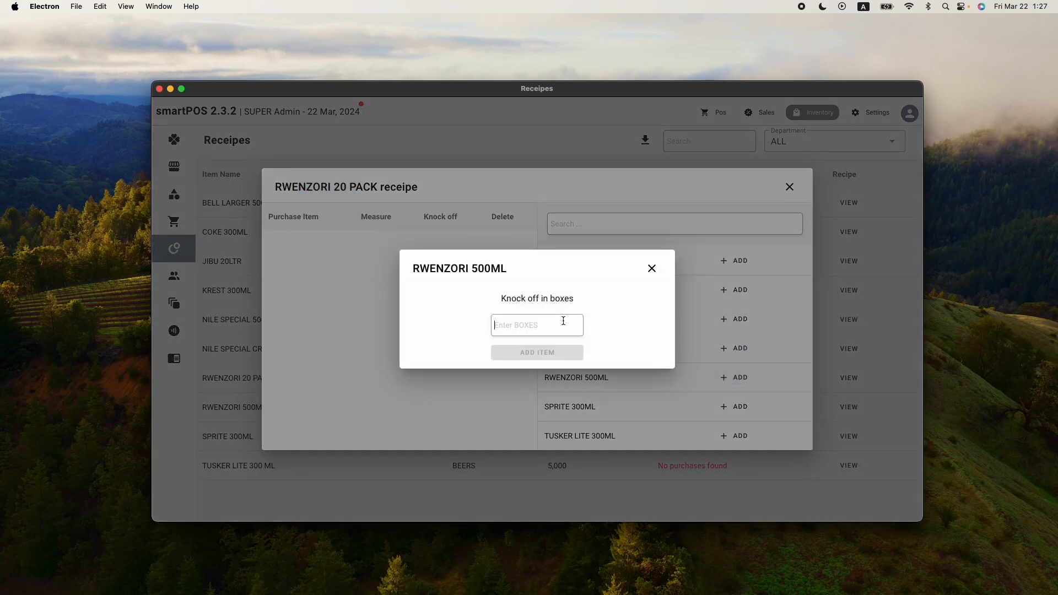
pyautogui.write('20')
pyautogui.click(567, 353)
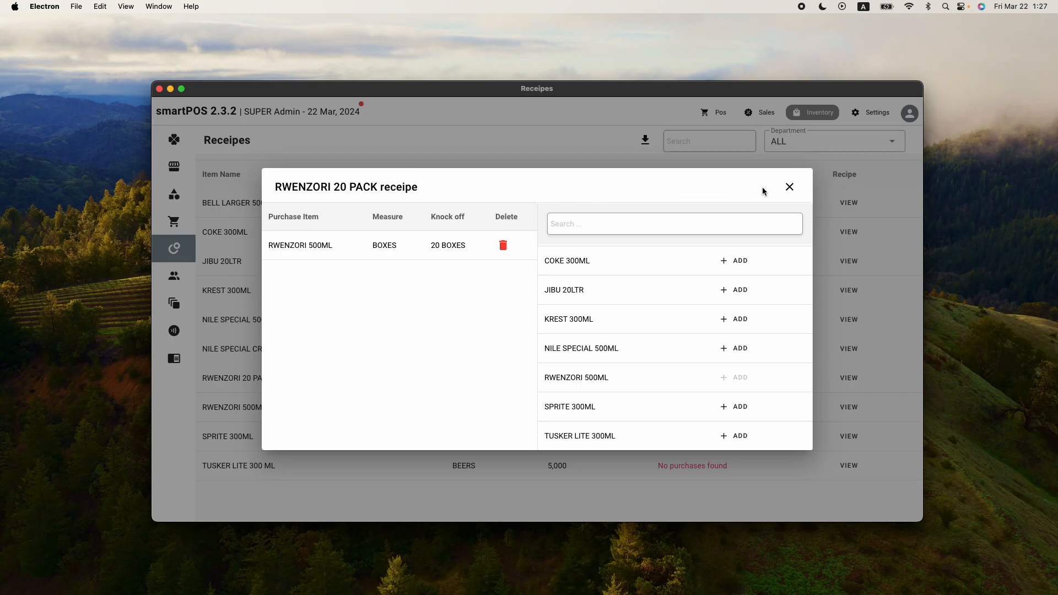
pyautogui.click(790, 187)
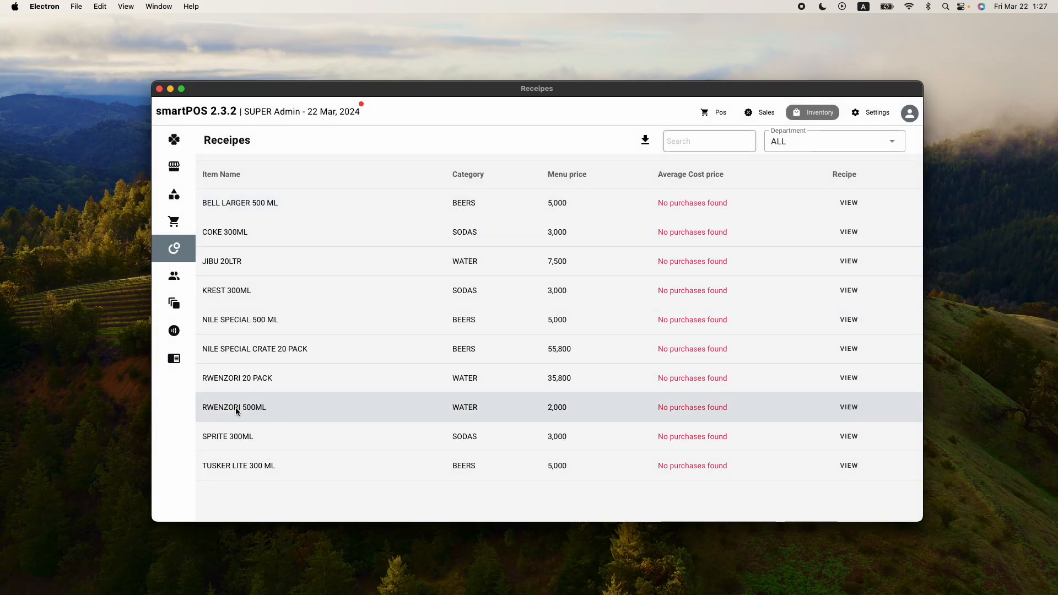
# Add the purchase item RWENZORI 500ML to the RWENZORI 500ML recipe with a knock-off of 1 box, and close the recipe
pyautogui.moveTo(202, 407); pyautogui.dragTo(257, 411)
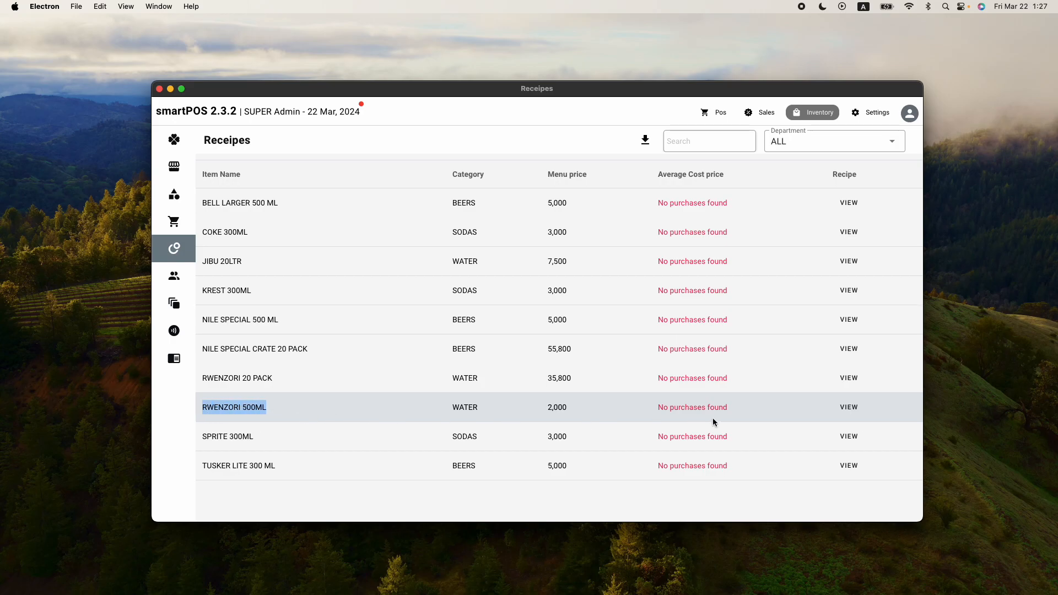
pyautogui.click(849, 407)
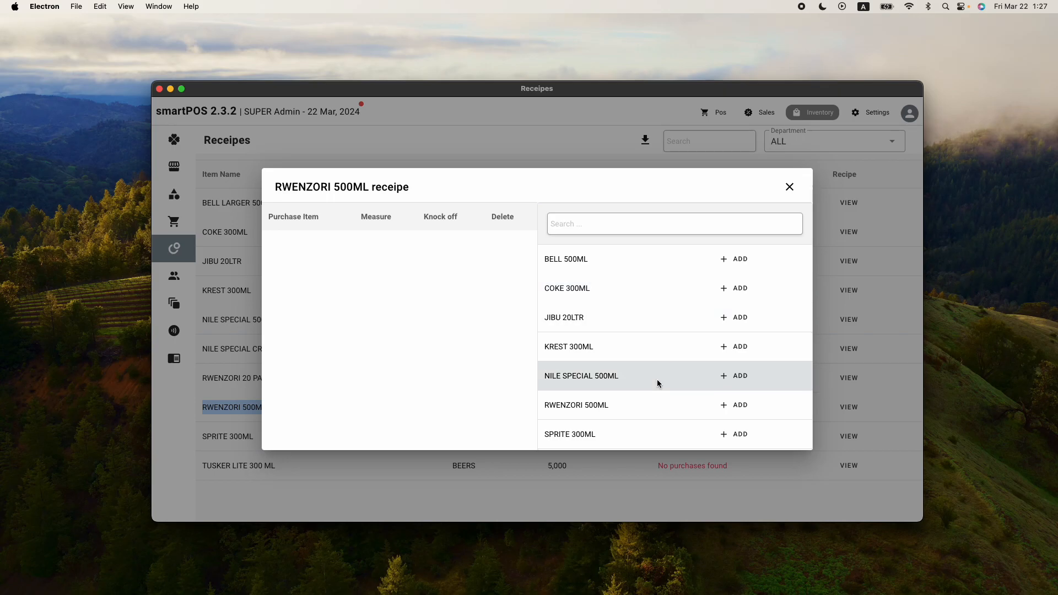
pyautogui.scroll(-1, 655, 392)
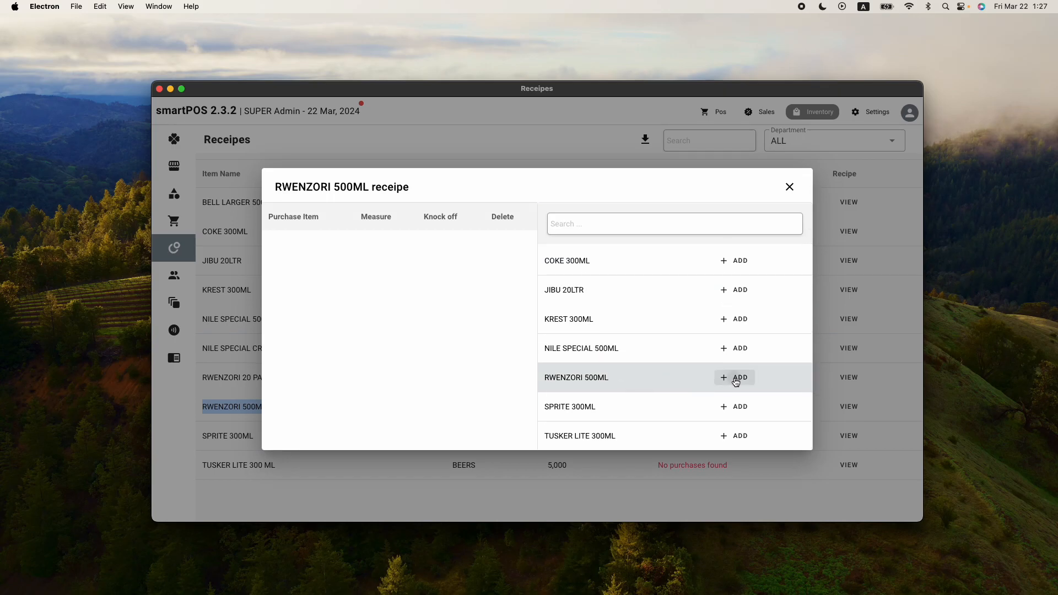
pyautogui.click(734, 378)
pyautogui.write('1')
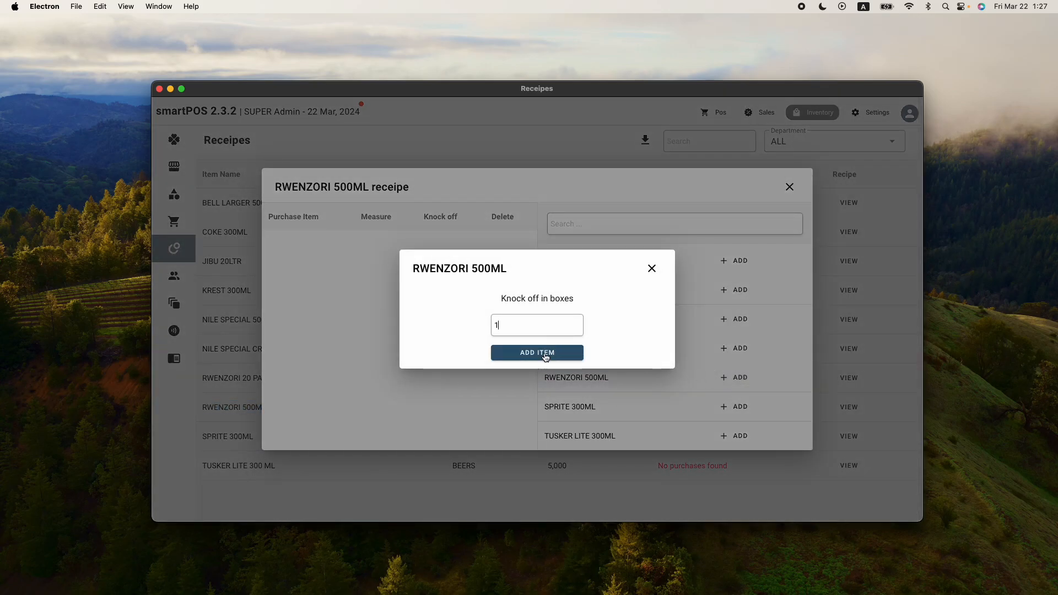
pyautogui.click(540, 352)
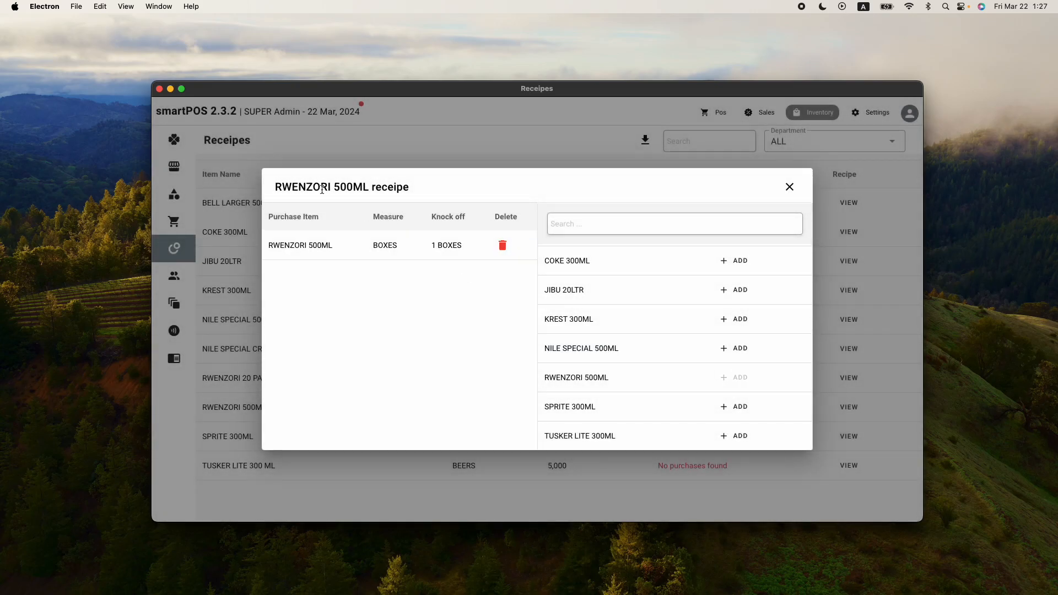
pyautogui.moveTo(275, 187); pyautogui.dragTo(372, 188)
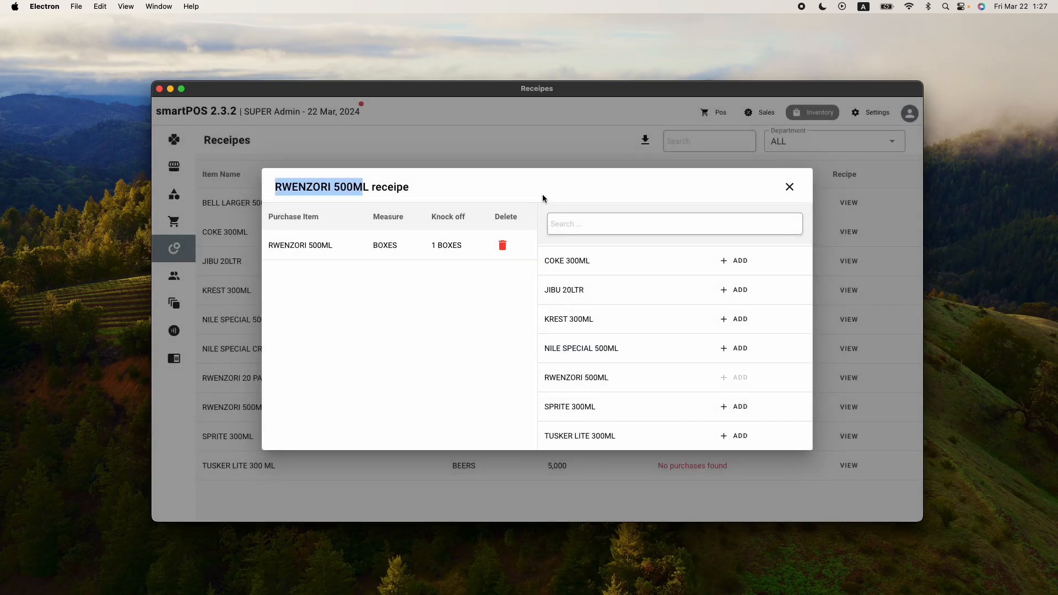
pyautogui.click(789, 187)
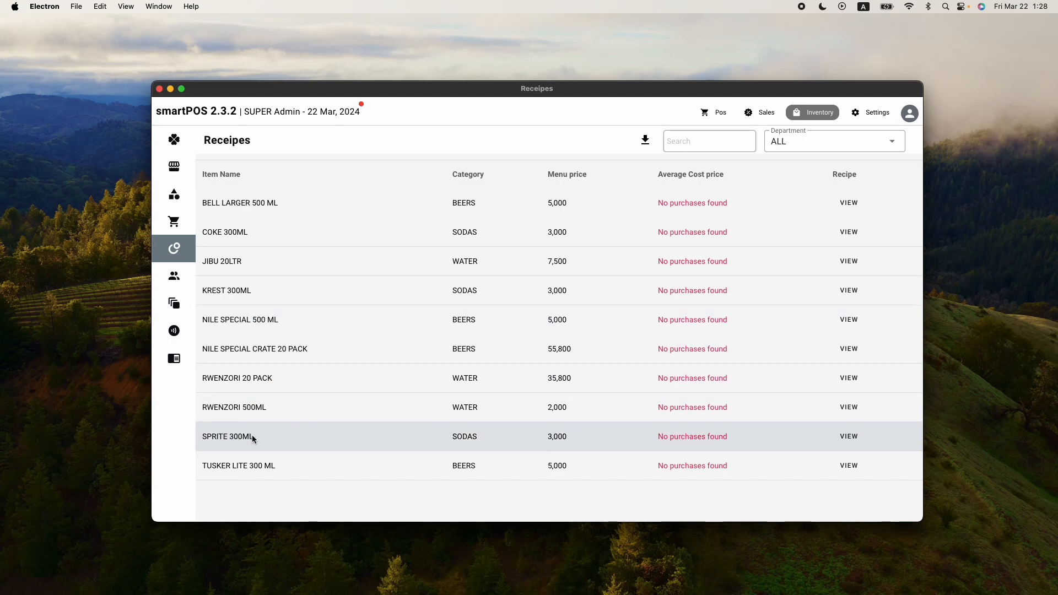
# Add the purchase item SPRITE 300ML to the SPRITE 300ML recipe with a knock-off of 1 bottle
pyautogui.click(849, 436)
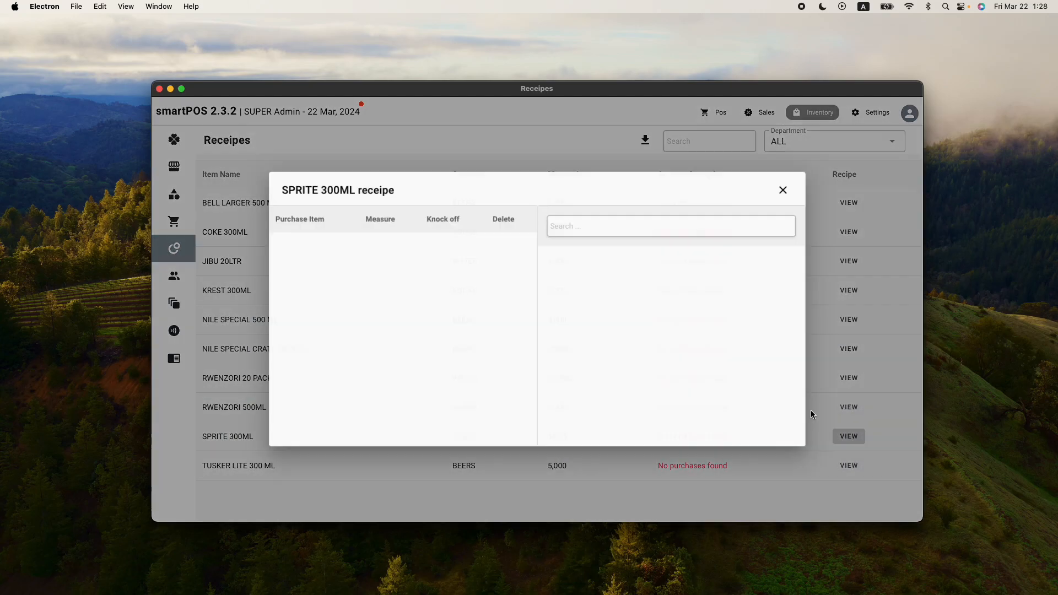
pyautogui.scroll(-1, 650, 380)
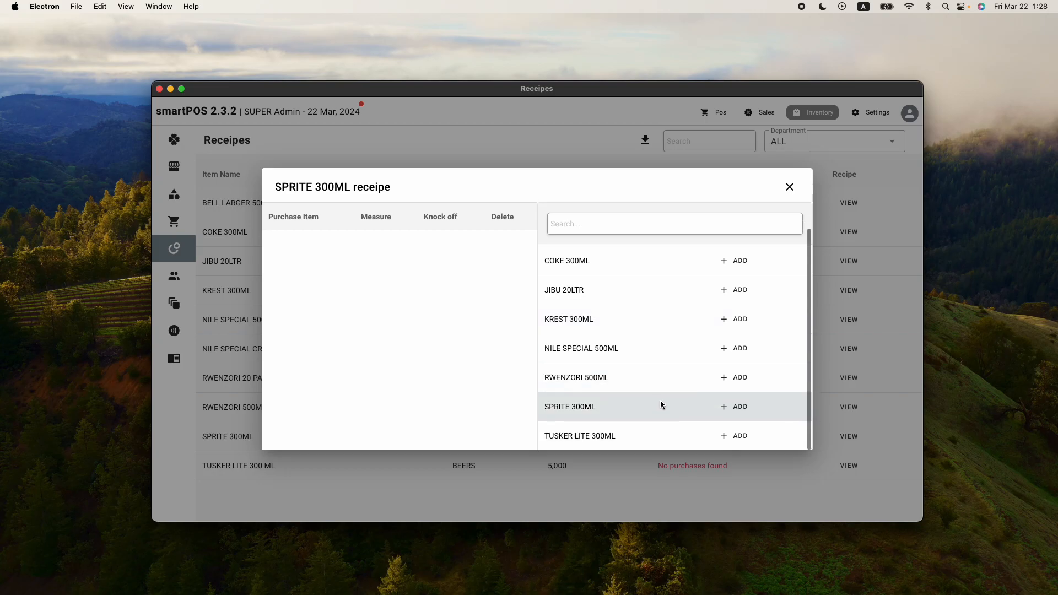
pyautogui.click(733, 406)
pyautogui.write('1')
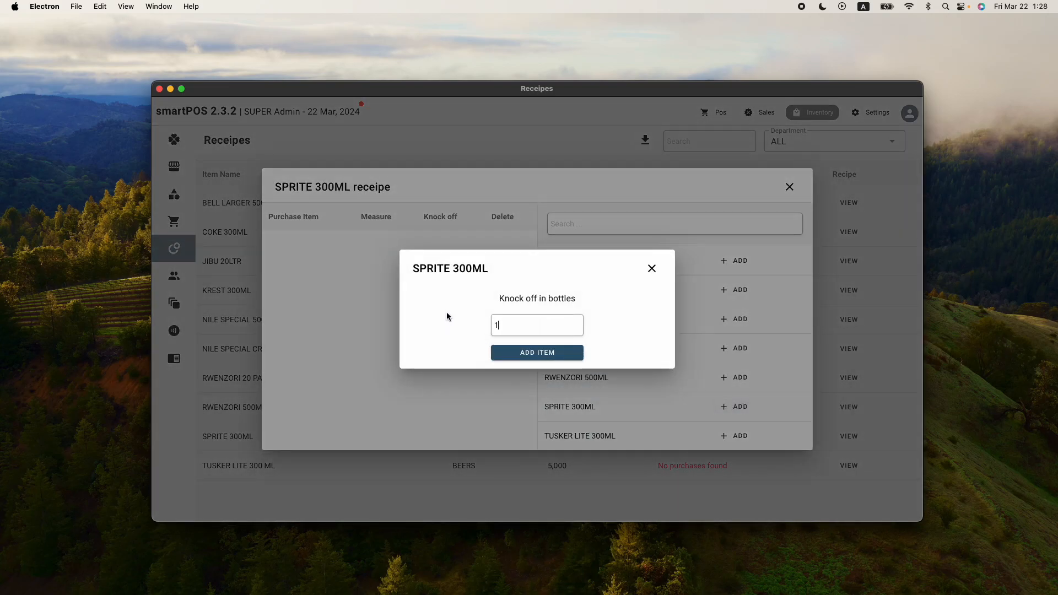
pyautogui.click(555, 356)
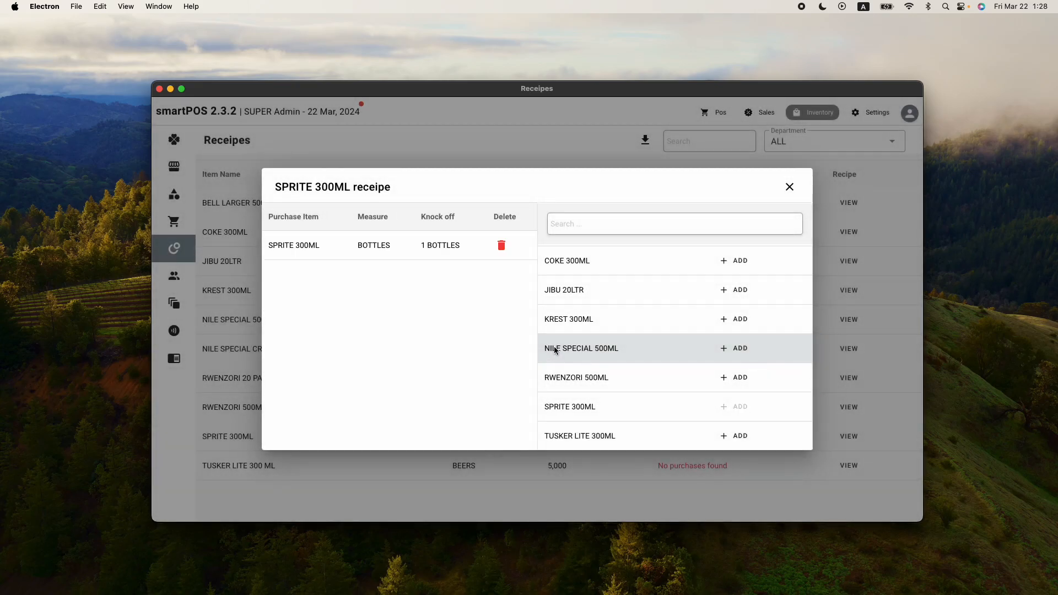
# Close the SPRITE 300ML recipe, and add the purchase item TUSKER LITE 300ML to the TUSKER LITE 300 ML recipe with a knock-off of 1 bottle
pyautogui.click(789, 187)
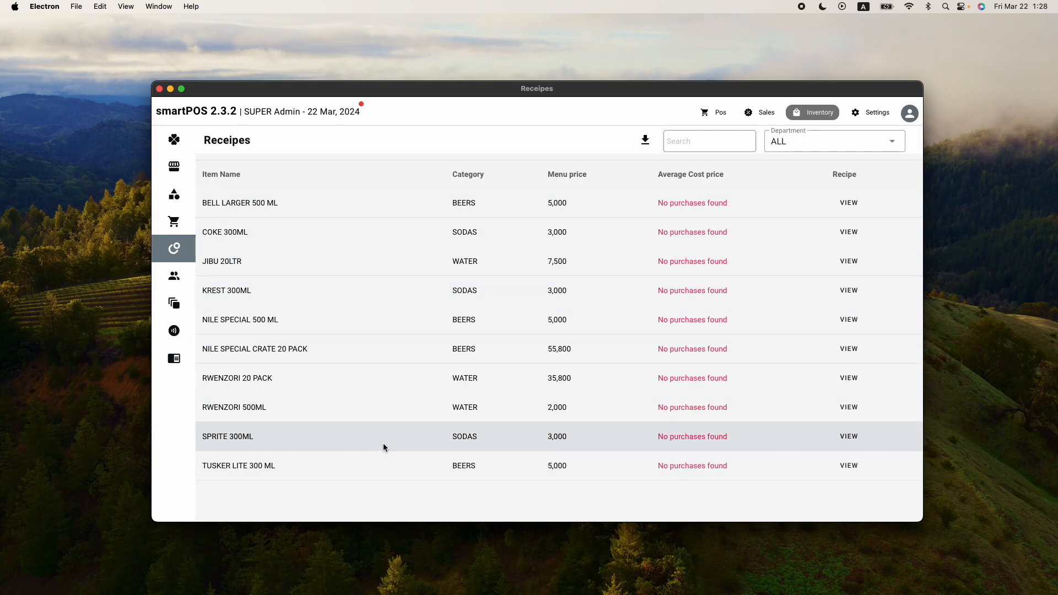
pyautogui.click(850, 470)
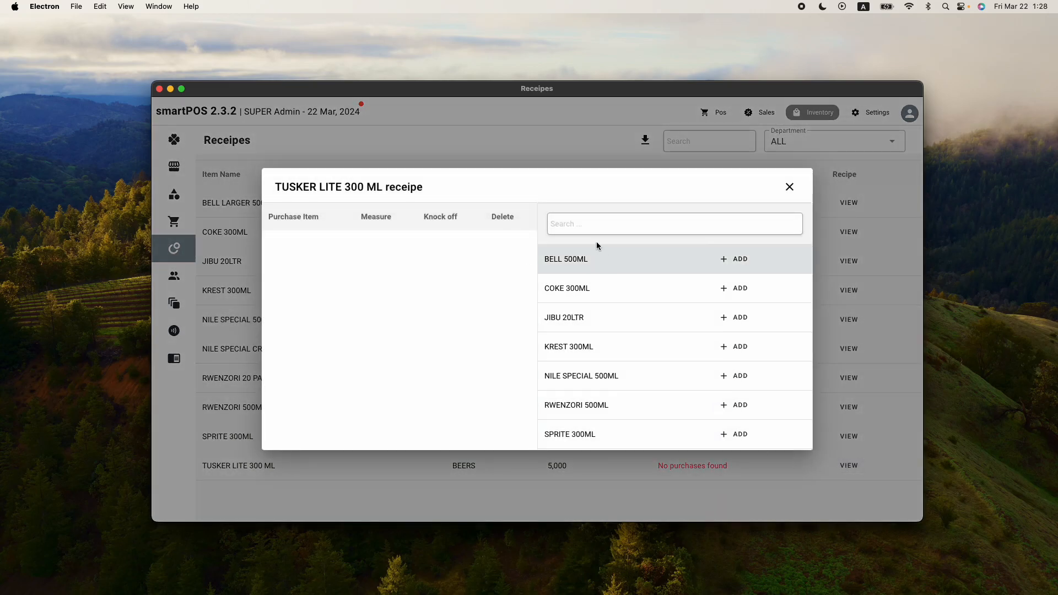
pyautogui.scroll(-1, 617, 358)
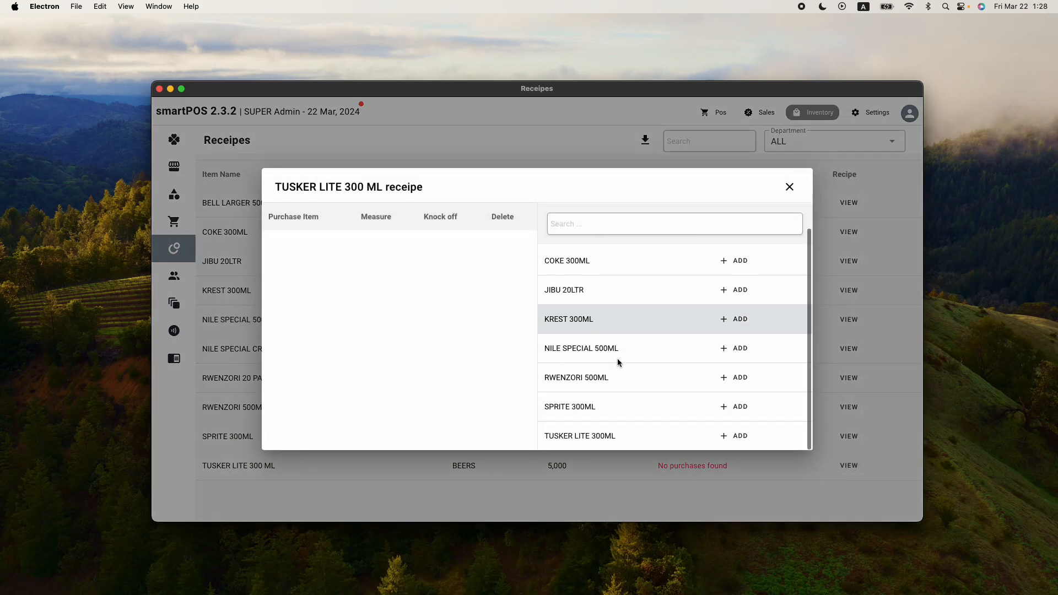
pyautogui.click(748, 439)
pyautogui.click(524, 325)
pyautogui.write('1 BOTTLES')
pyautogui.click(539, 352)
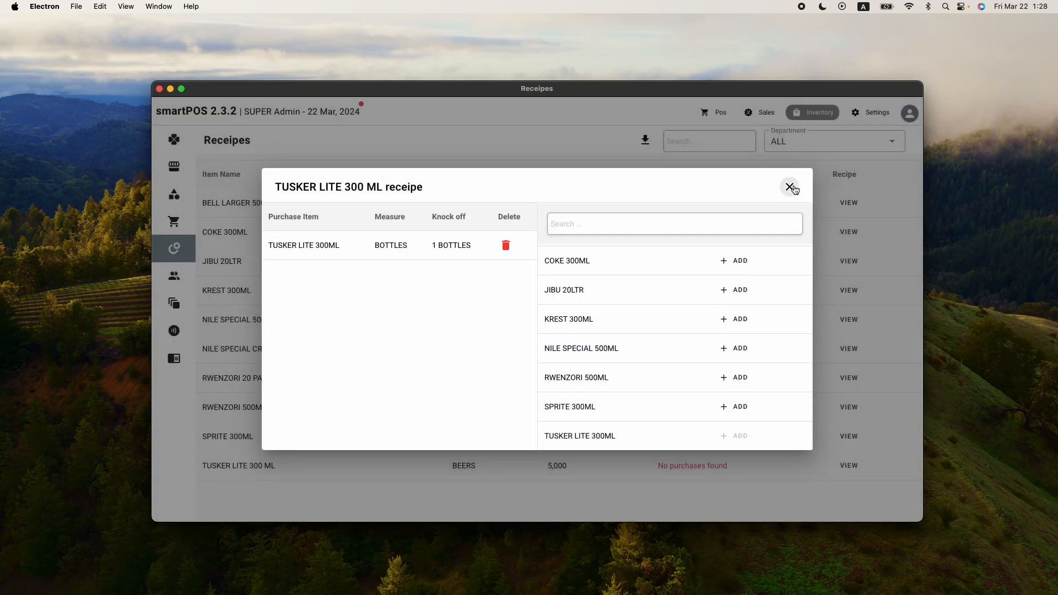
pyautogui.click(789, 186)
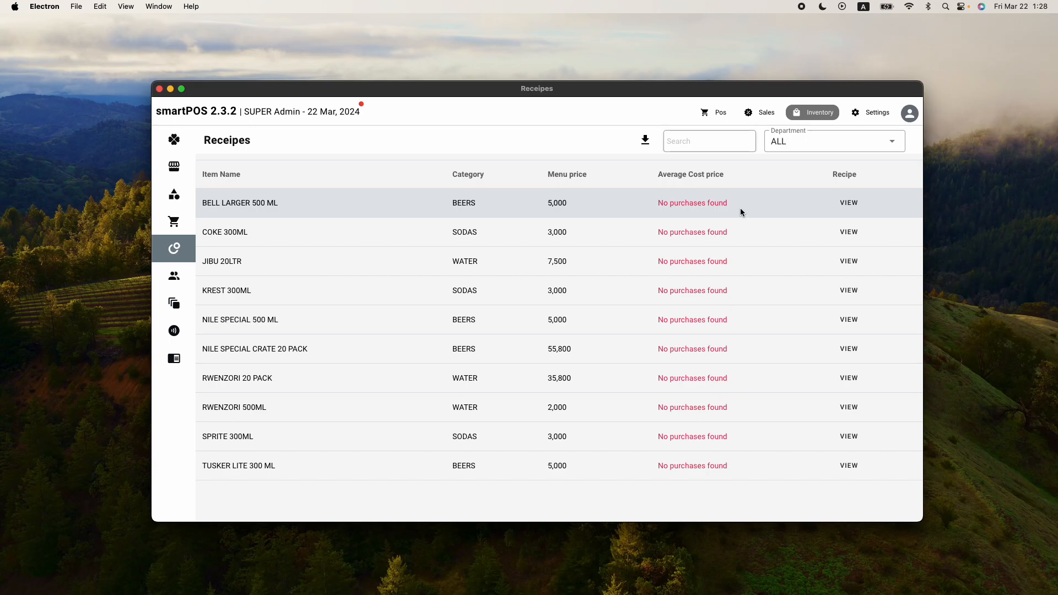
# Go to the available stock and start creating a stock opening
pyautogui.moveTo(191, 206)
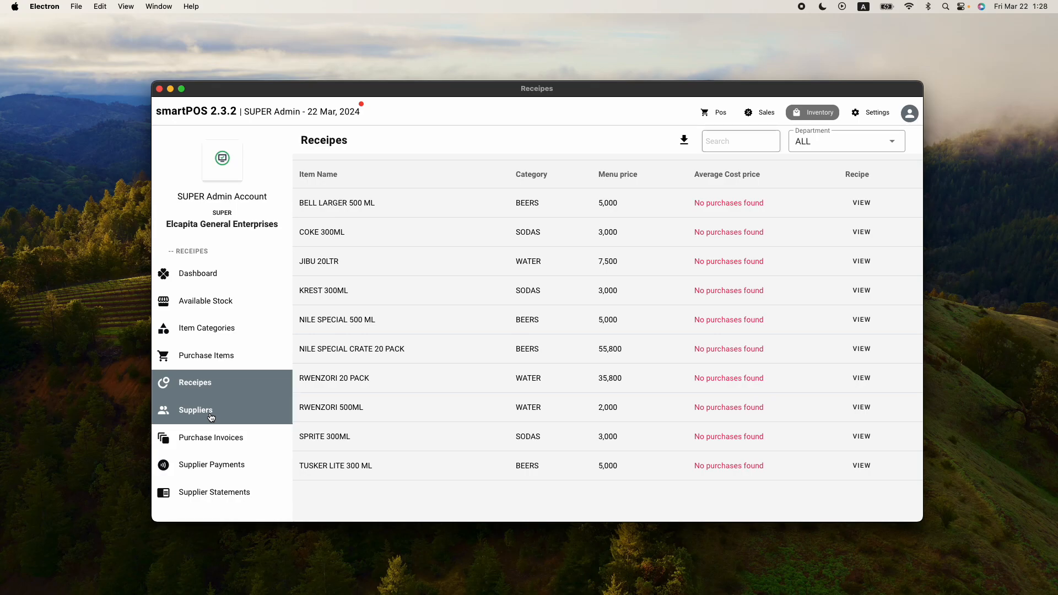
pyautogui.click(215, 303)
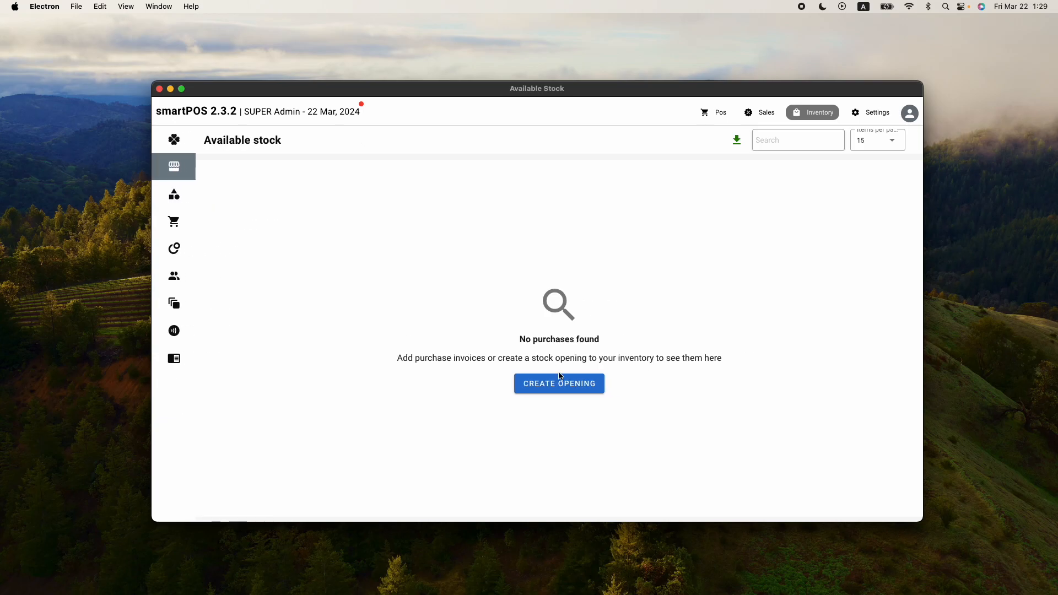
pyautogui.click(564, 389)
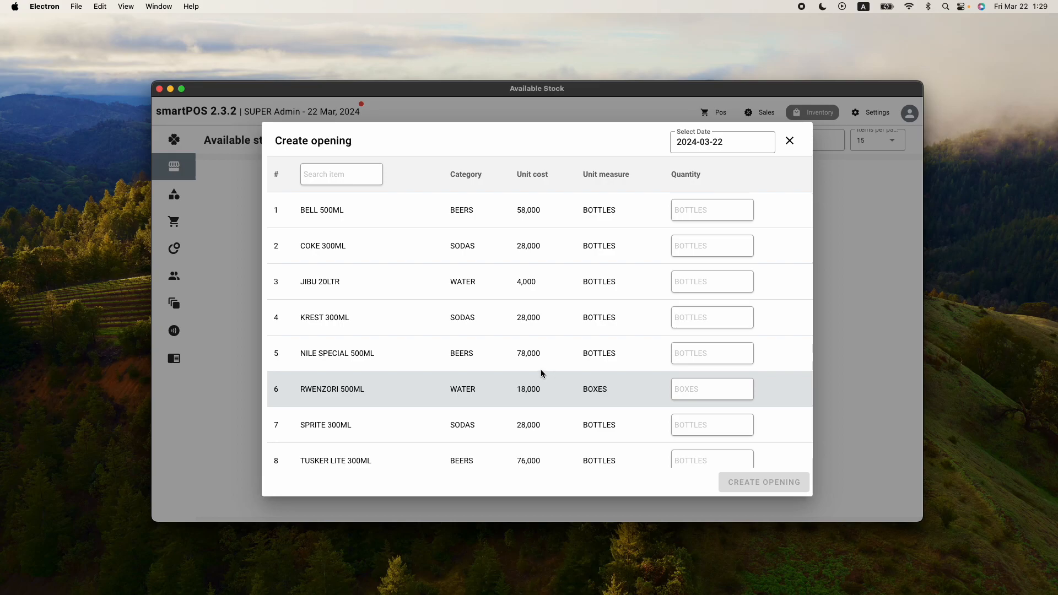
# Examine the purchase items in the stock opening with their categories, unit costs, unit measures and quantity fields
pyautogui.scroll(-1, 533, 357)
pyautogui.scroll(1, 533, 357)
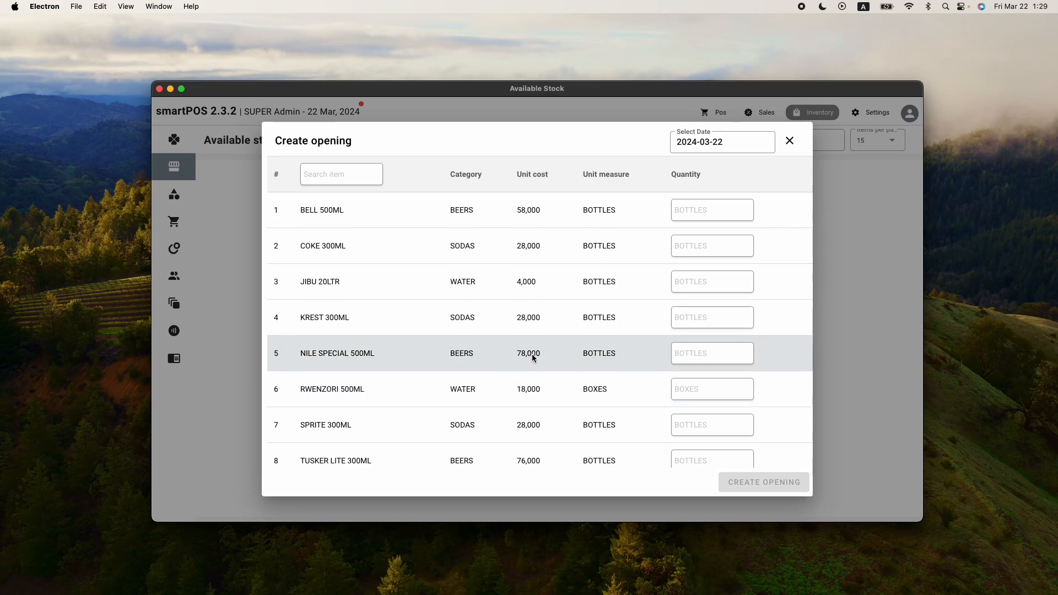
pyautogui.scroll(-1, 533, 357)
pyautogui.scroll(1, 533, 357)
pyautogui.scroll(-1, 533, 357)
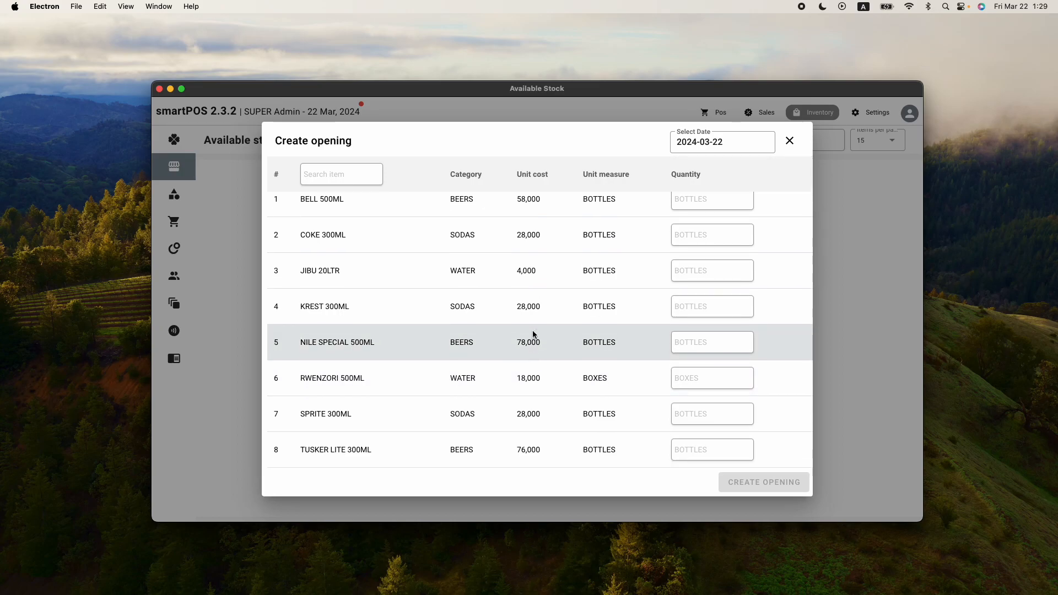
pyautogui.scroll(1, 554, 330)
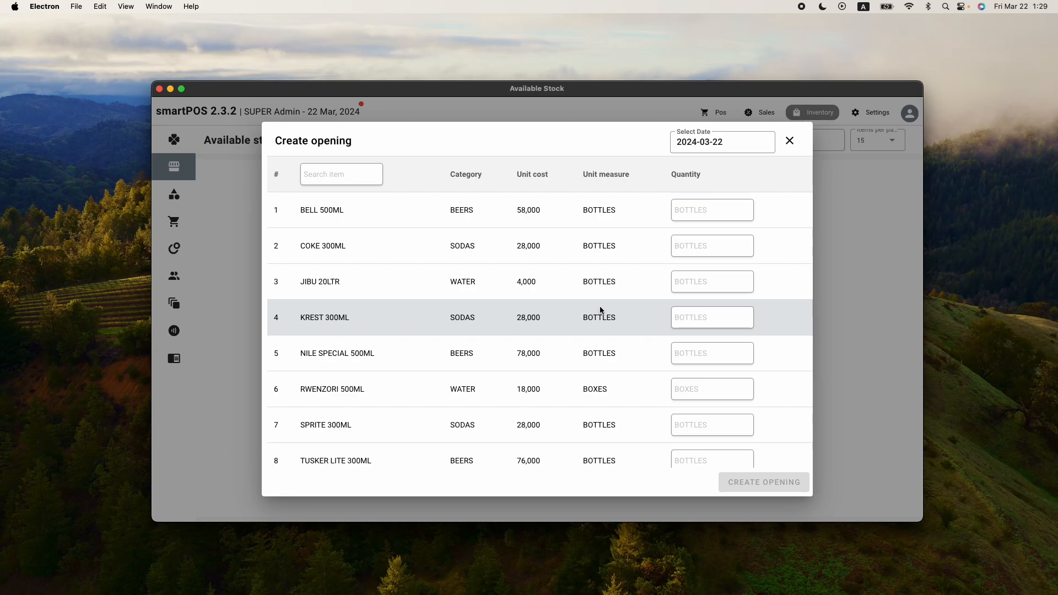
pyautogui.scroll(-1, 604, 292)
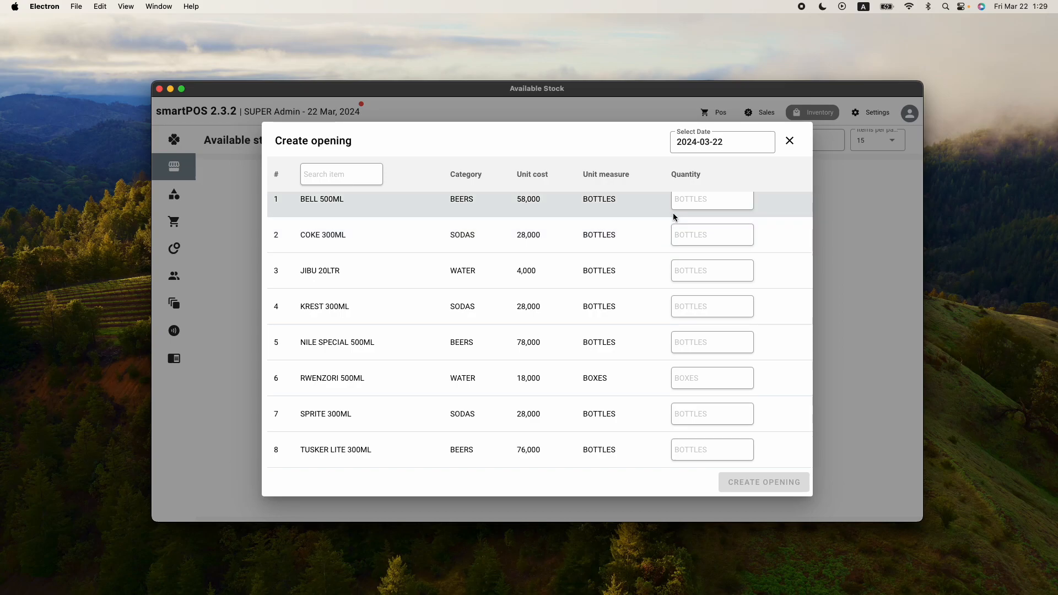
pyautogui.scroll(1, 673, 216)
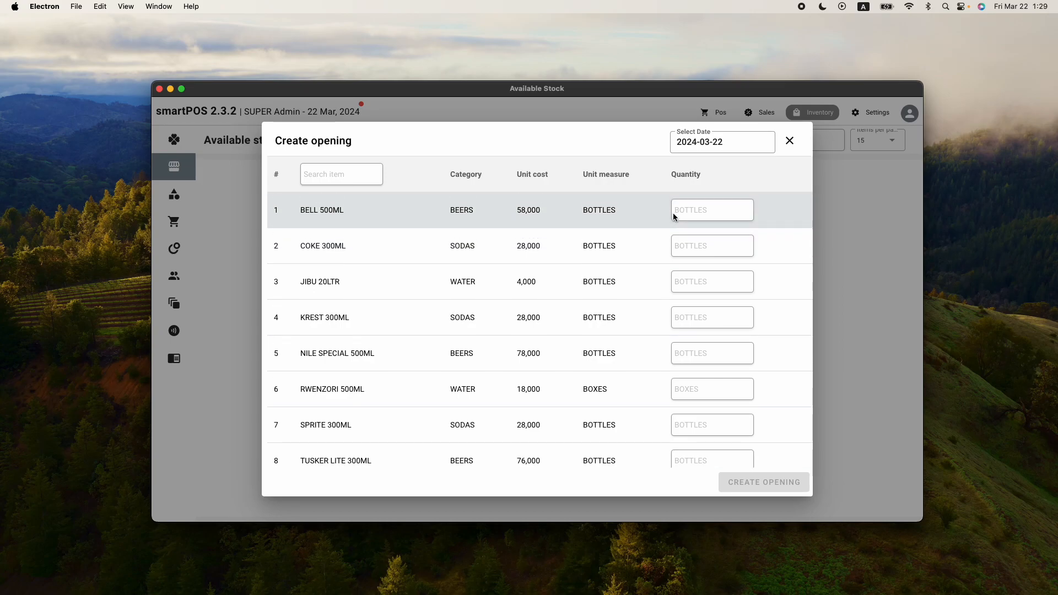